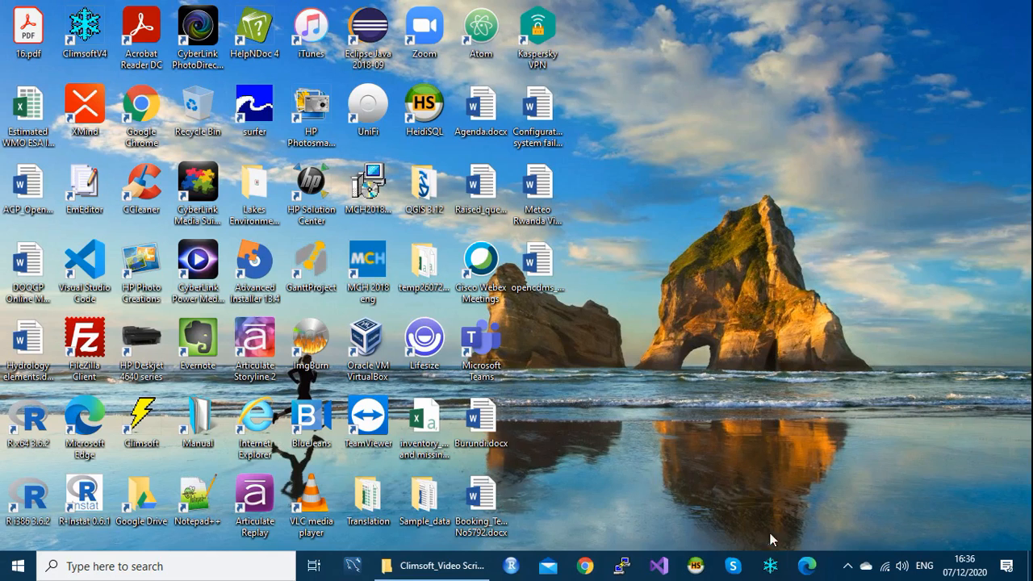
Step: Log in to Climsoft's Default Database with the password and open the Tools menu
left_click(767, 569)
type("*****")
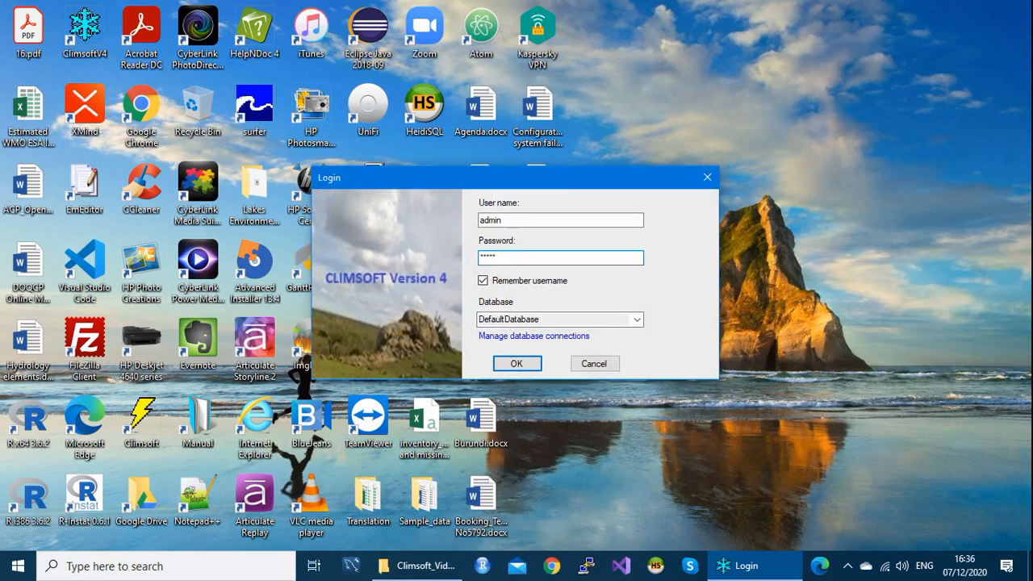
type("****")
left_click(516, 364)
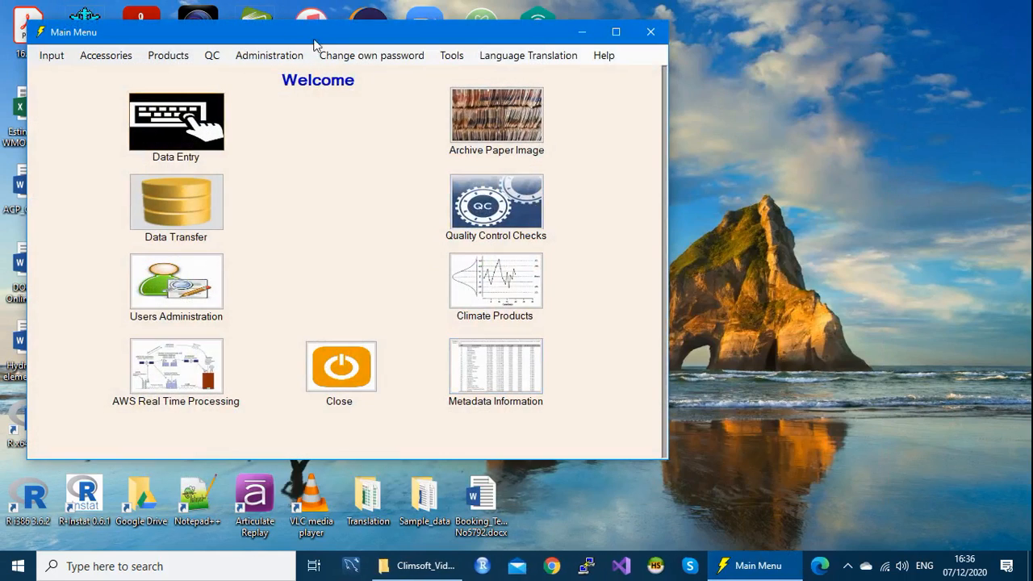
left_click_drag(336, 40, 468, 62)
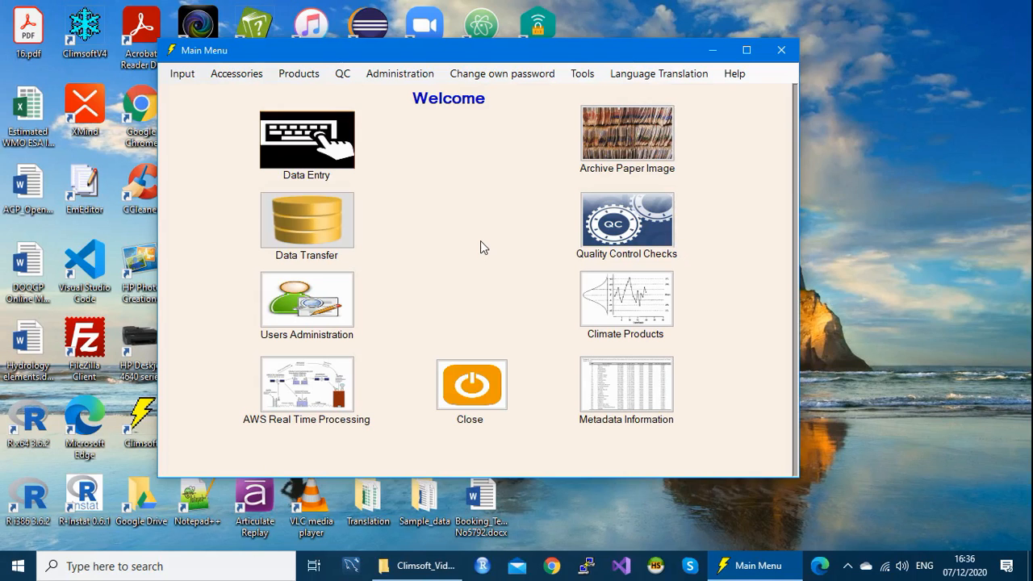
left_click(582, 74)
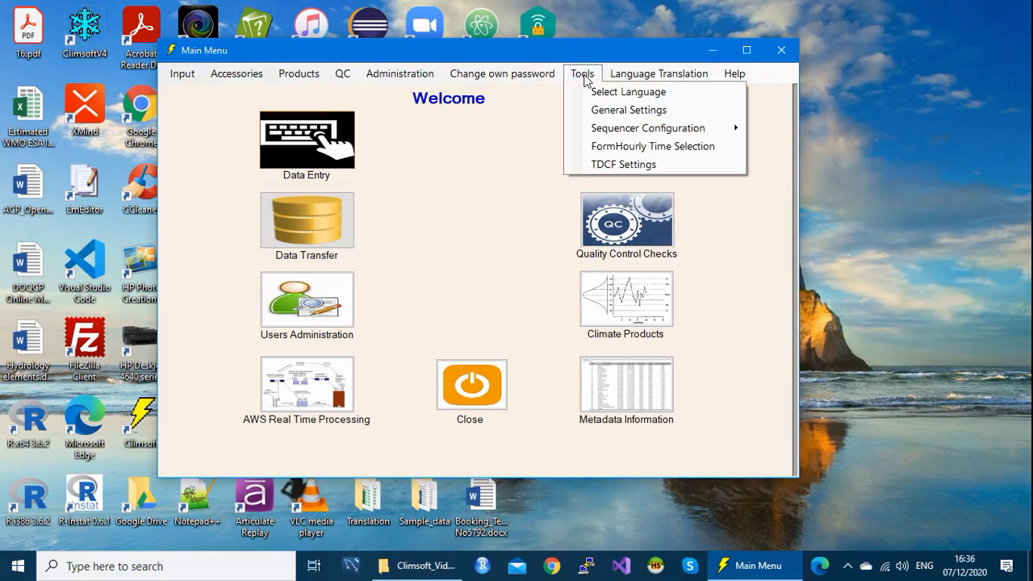
Step: Open General Settings and inspect the pressure level 850 and the key01 value 6
left_click(613, 117)
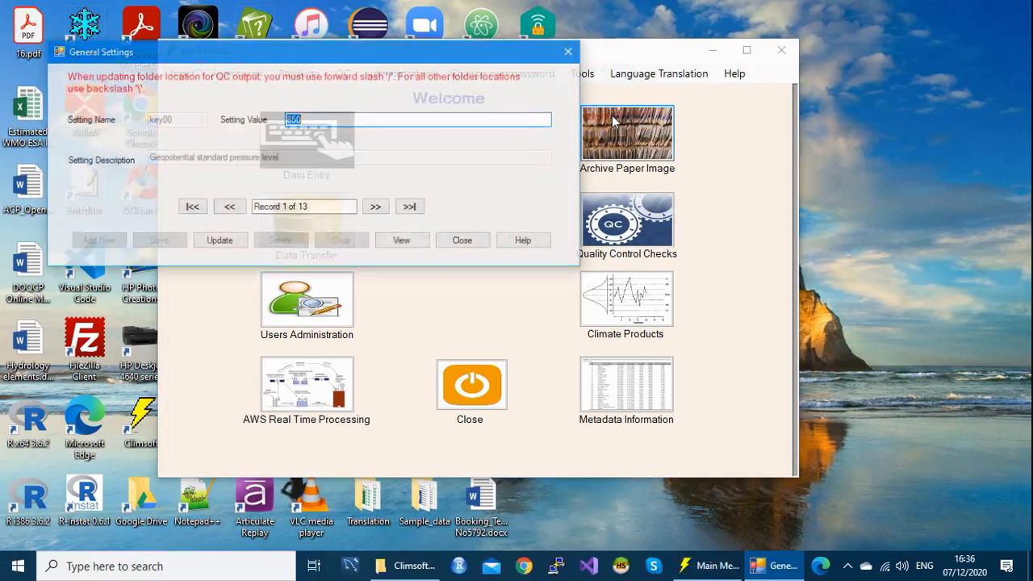
left_click_drag(374, 59, 455, 62)
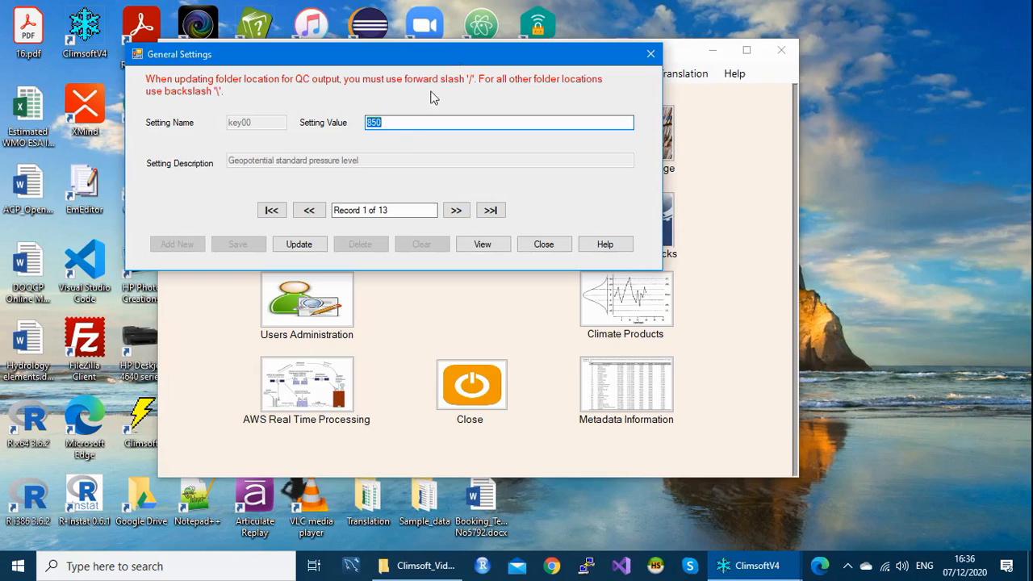
left_click(397, 125)
left_click_drag(383, 122, 365, 122)
left_click(388, 121)
left_click(456, 211)
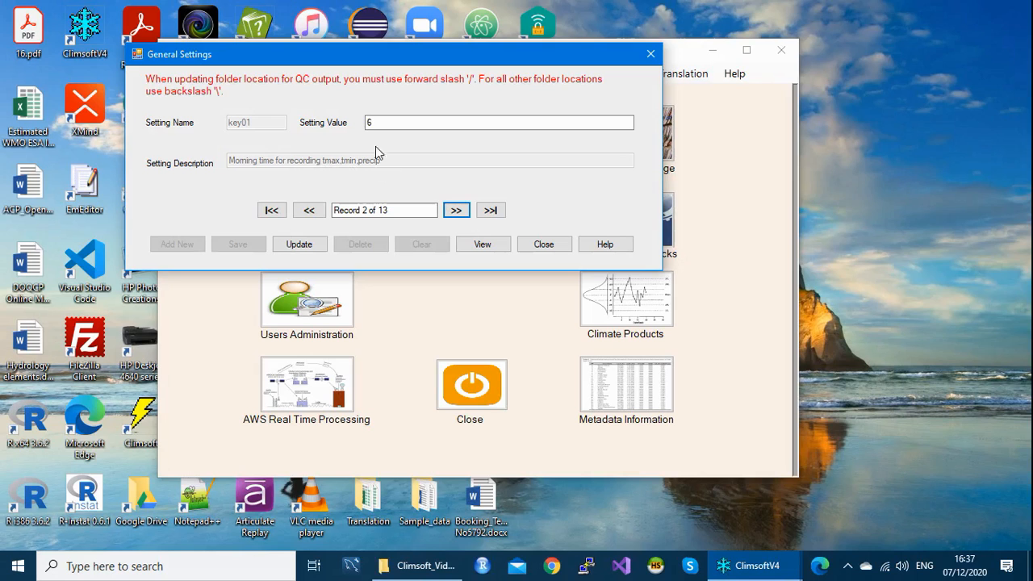
double_click(371, 122)
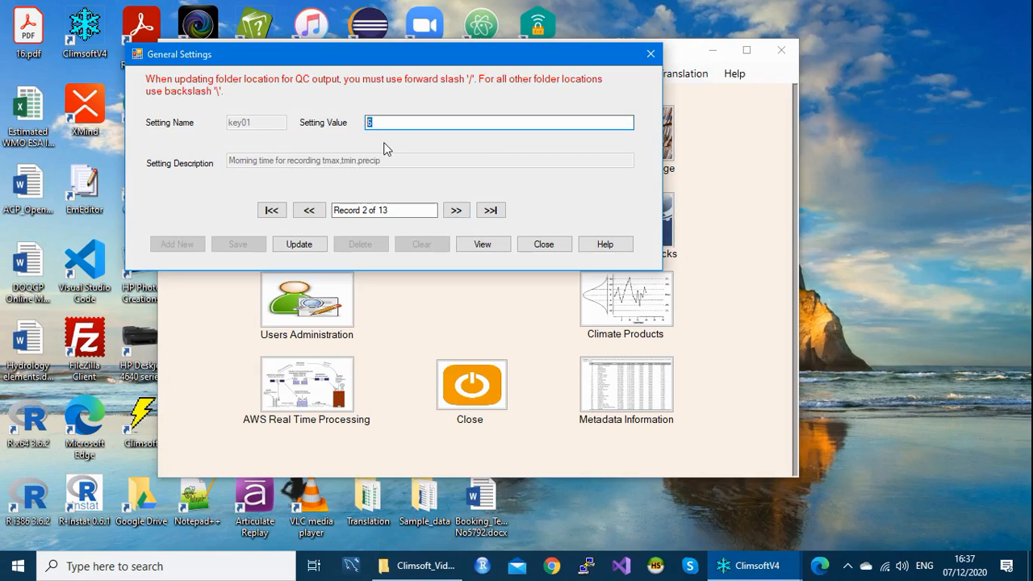
left_click(378, 122)
double_click(369, 122)
Step: Step through key02 to key06, checking the values 18, 10, 3 and wind-speed digits 2
left_click(456, 211)
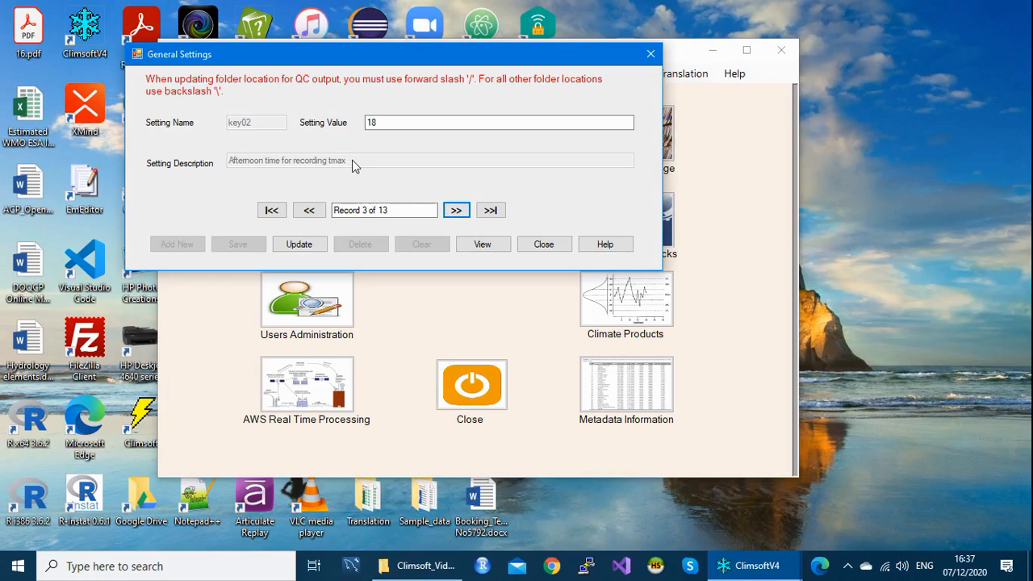
double_click(374, 121)
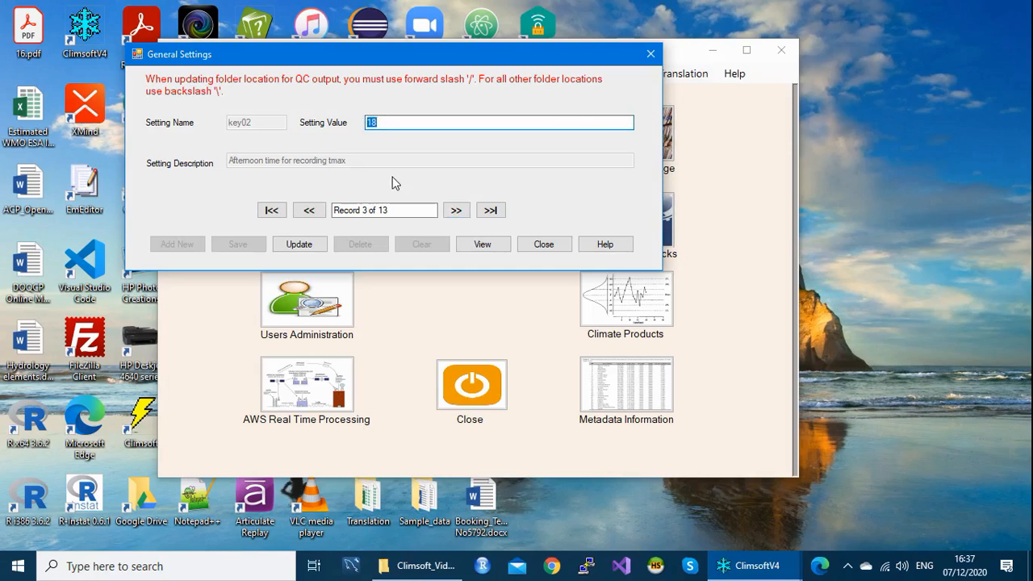
left_click(455, 210)
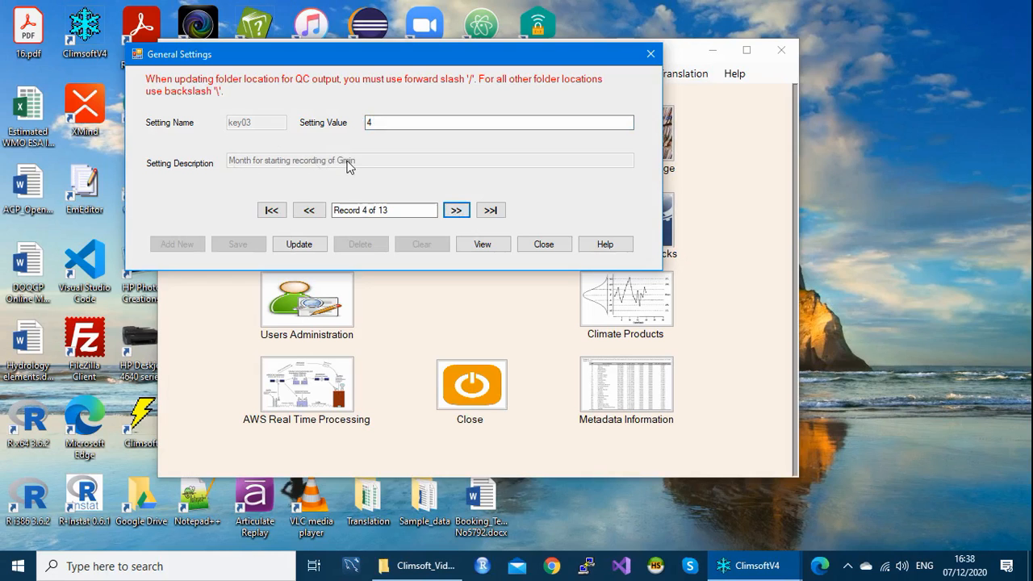
left_click(380, 122)
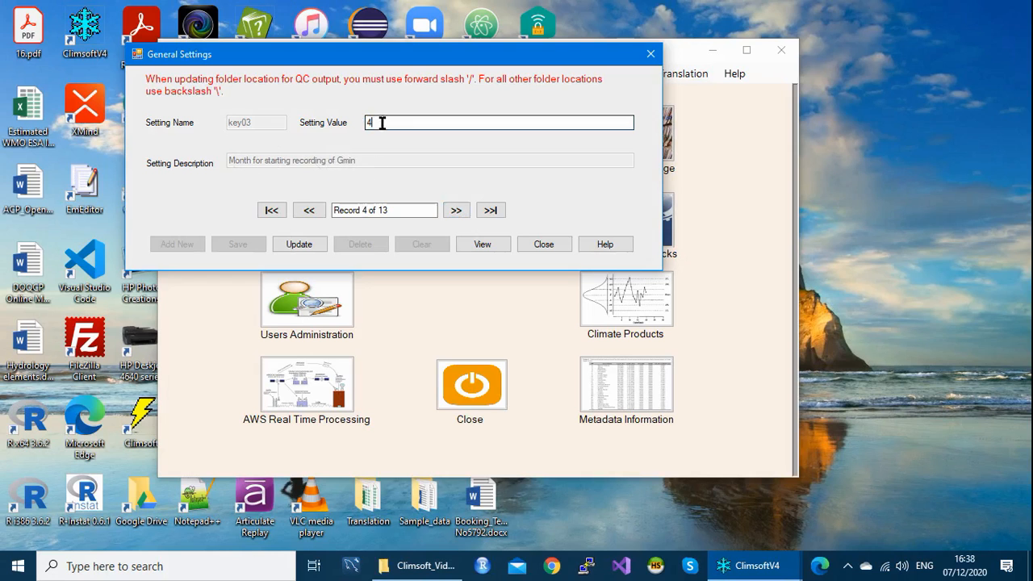
left_click(461, 209)
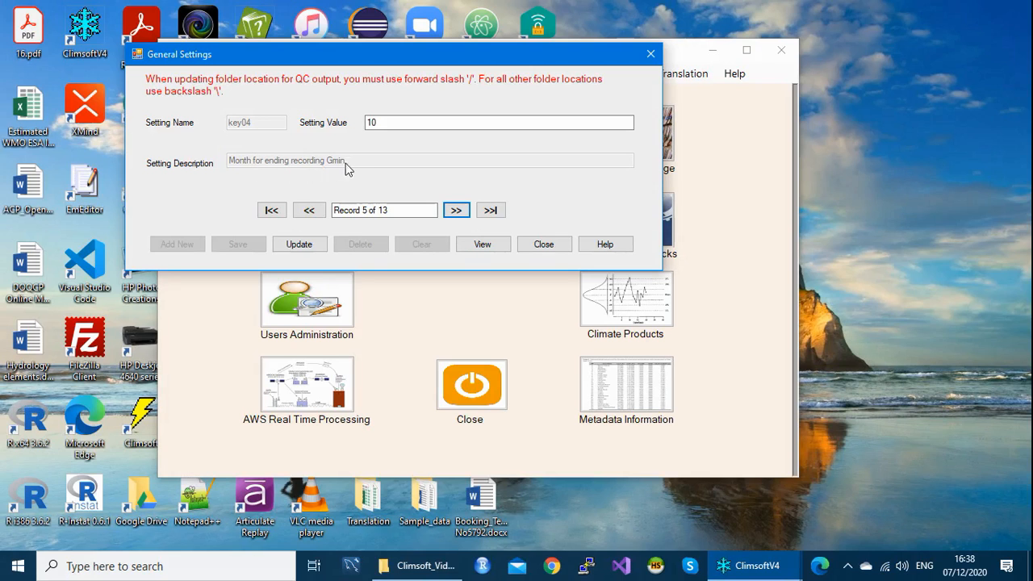
left_click_drag(380, 122, 368, 119)
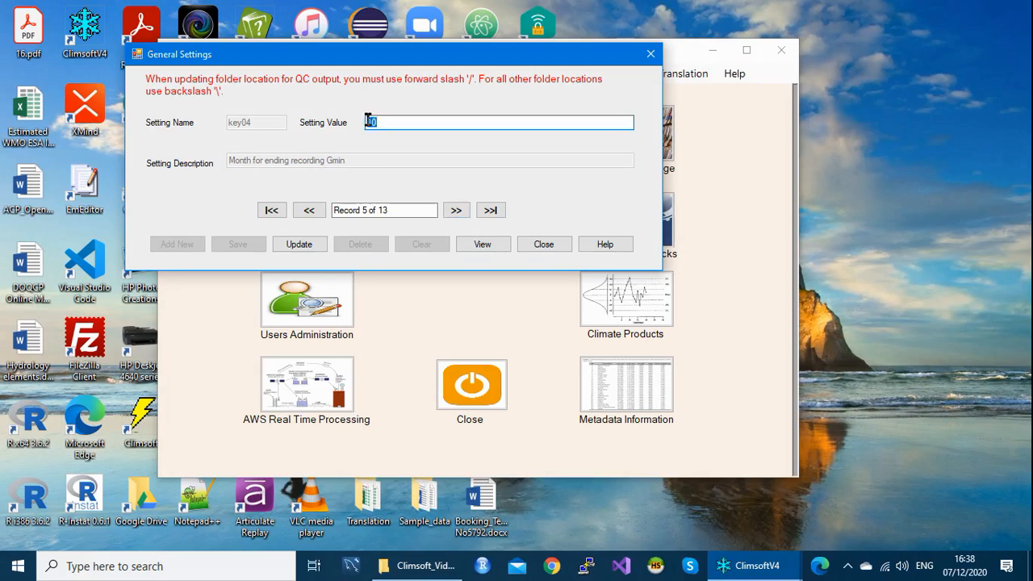
left_click(457, 211)
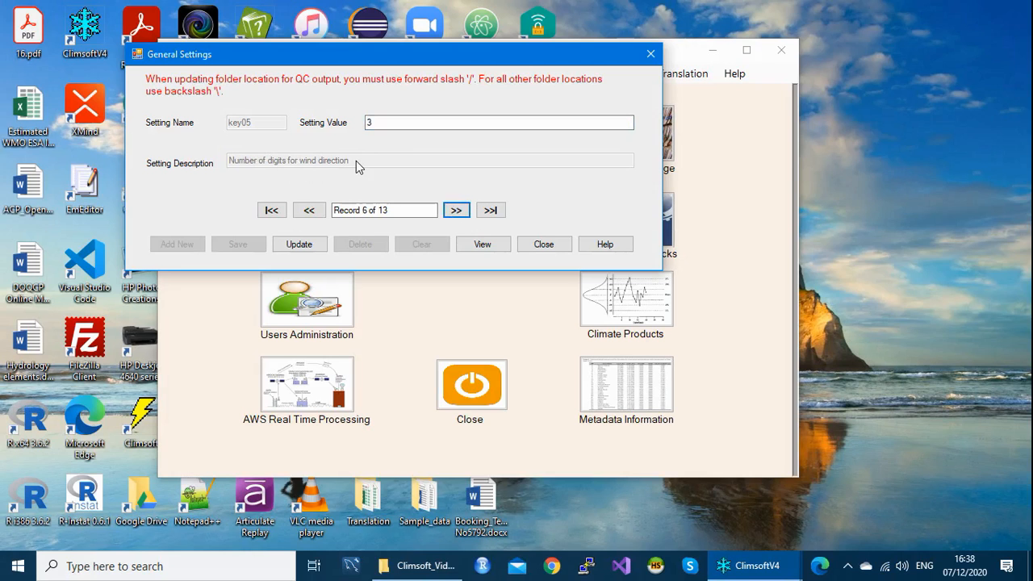
left_click(376, 122)
left_click_drag(380, 122, 364, 120)
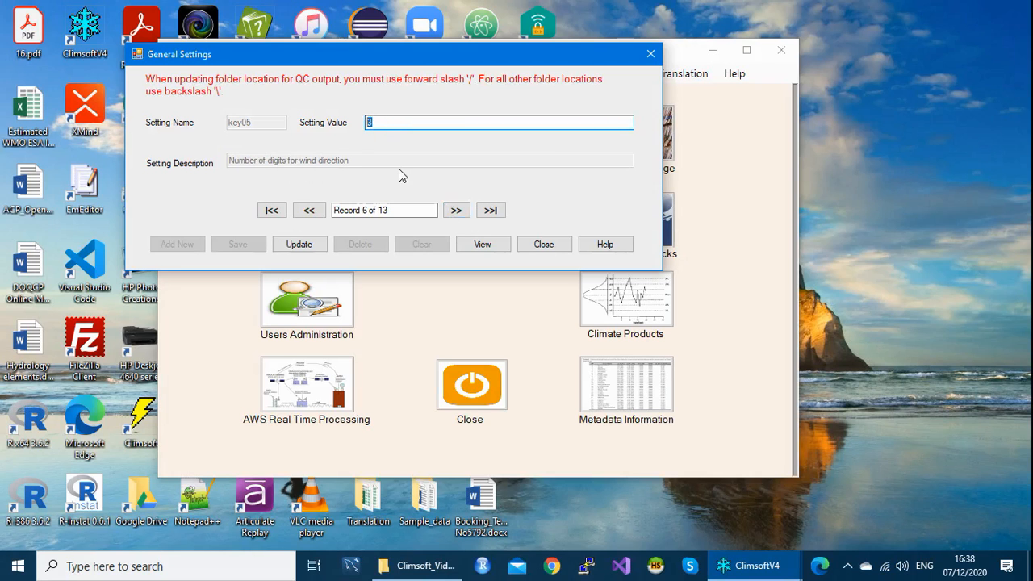
left_click(380, 123)
left_click(456, 212)
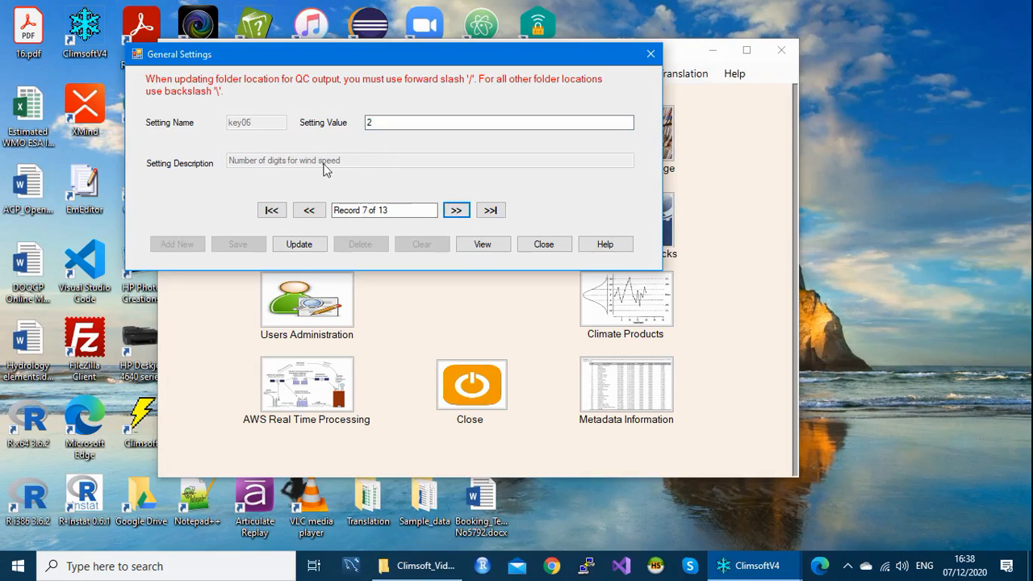
left_click(379, 122)
left_click_drag(376, 123, 366, 131)
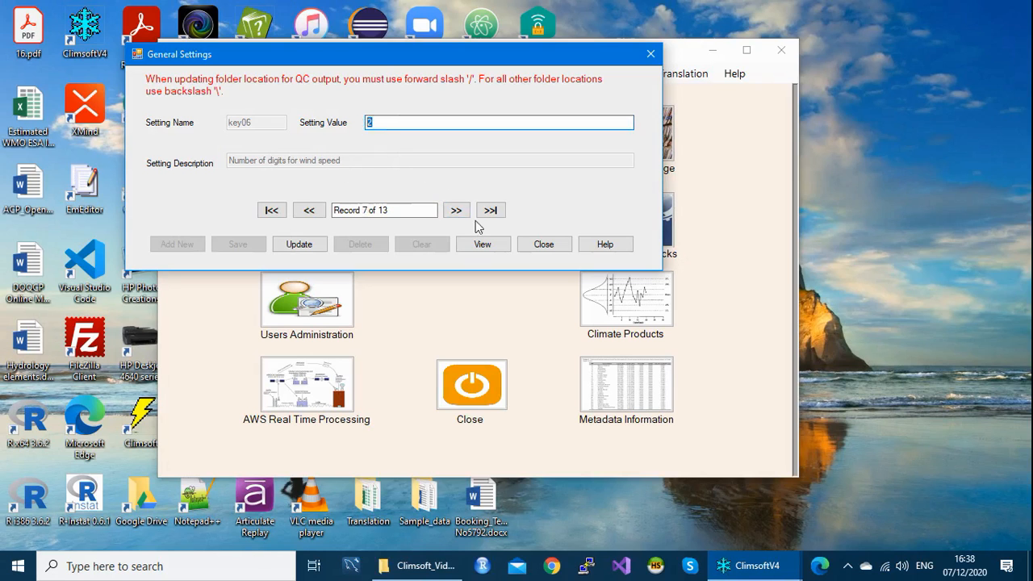
Step: Inspect the QC folder paths C:\data\QC (key07) and C:/data/QC (key08)
left_click(456, 210)
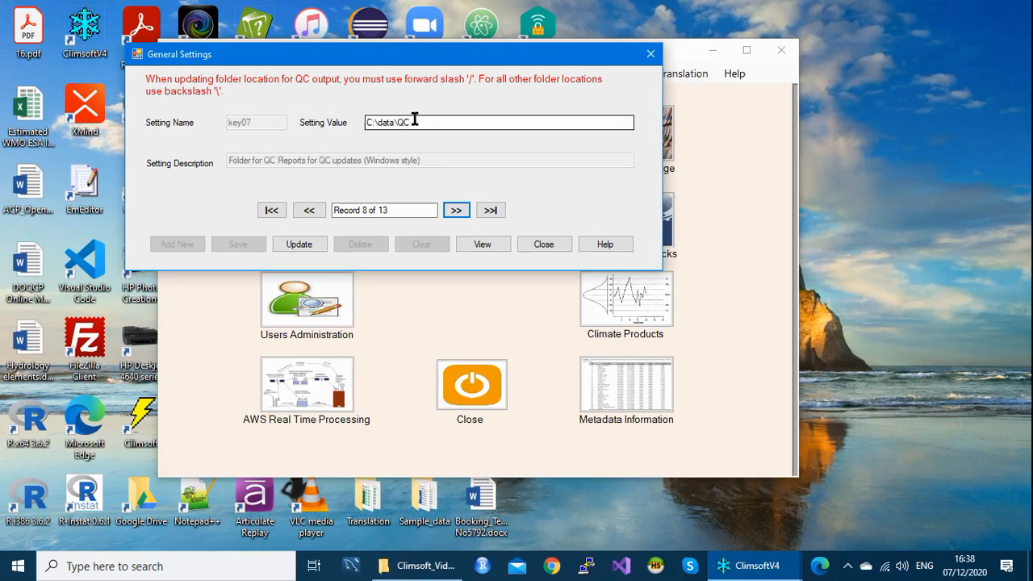
left_click_drag(417, 122, 363, 123)
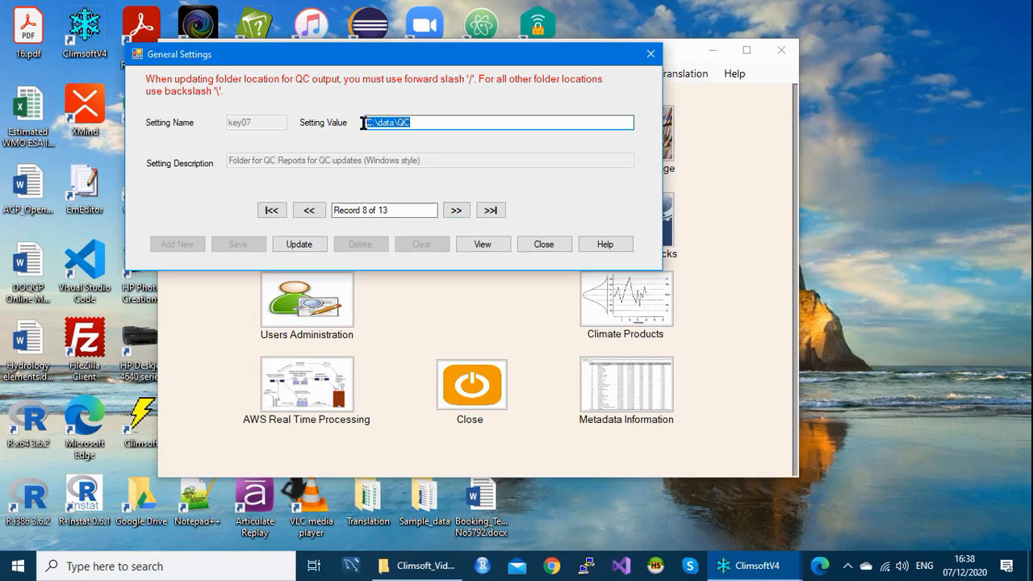
left_click(426, 122)
left_click_drag(417, 122, 367, 123)
left_click(420, 122)
left_click_drag(421, 121, 367, 122)
left_click(456, 210)
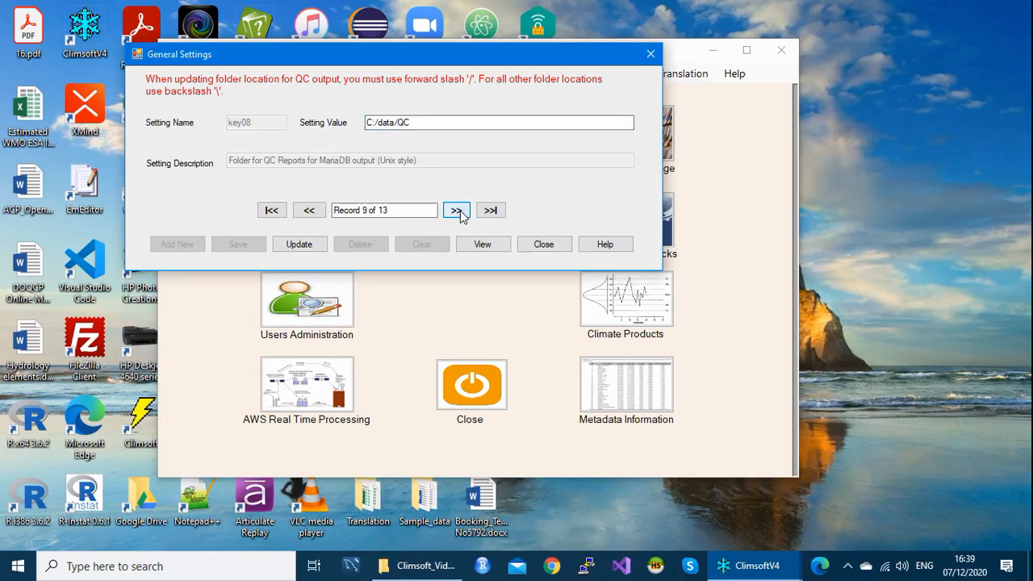
left_click_drag(421, 122, 365, 129)
left_click(428, 123)
left_click_drag(420, 122, 360, 122)
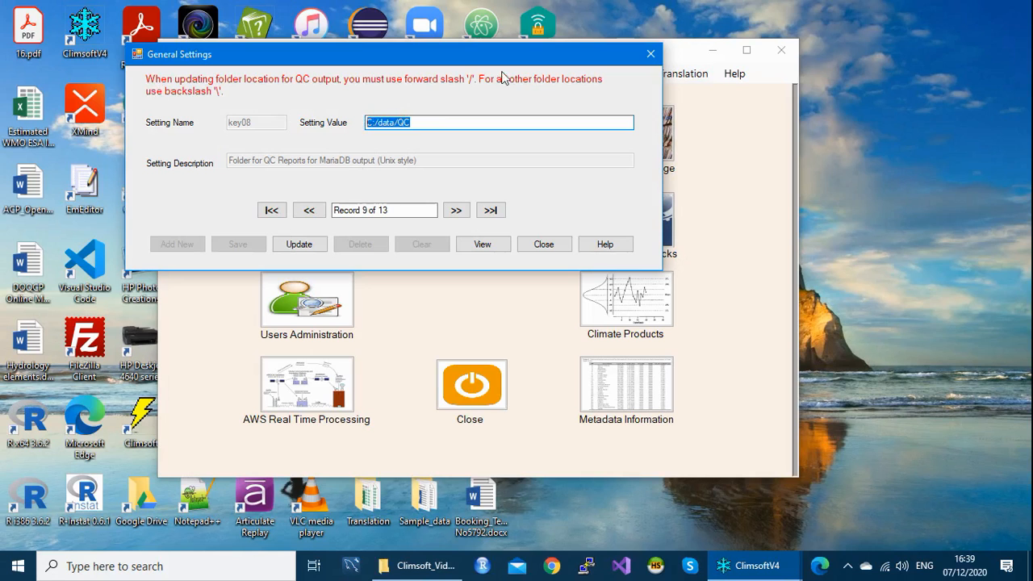
left_click(427, 119)
Step: Review the CLICOM, AWS, NOAA GTS and Paper Archive C:\PaperArchive\Images folder paths
left_click(461, 211)
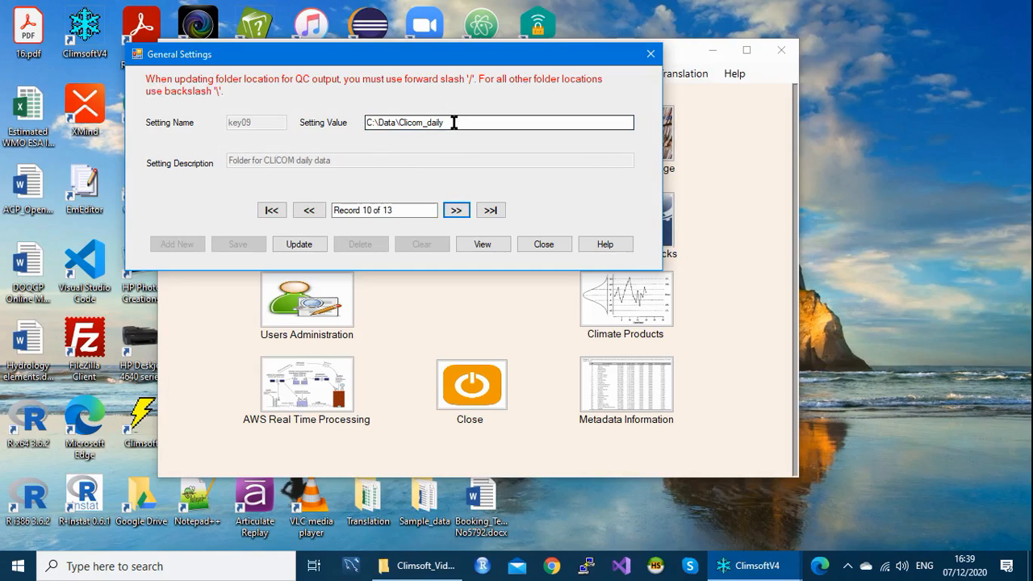
left_click_drag(453, 122, 365, 122)
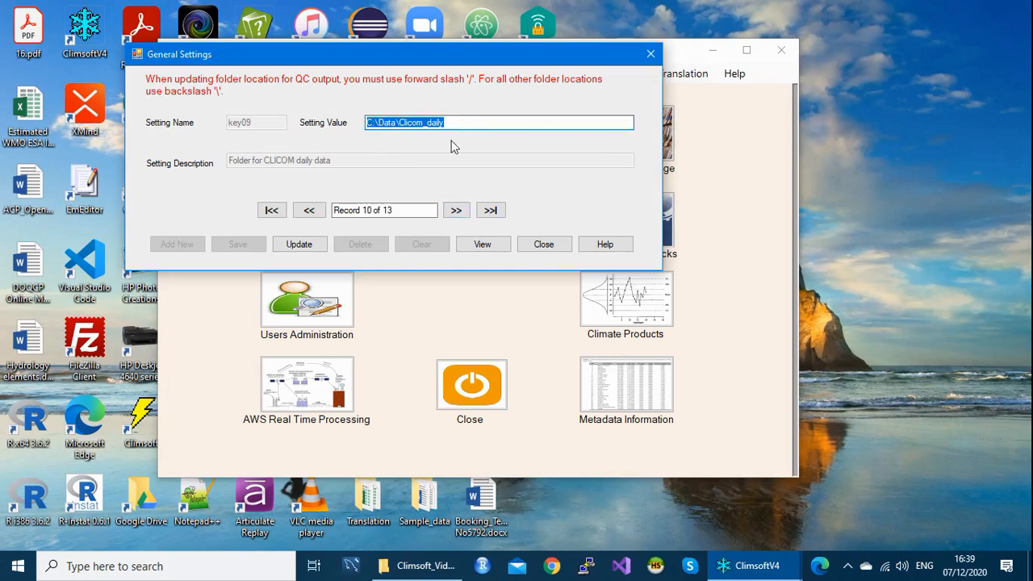
left_click(463, 122)
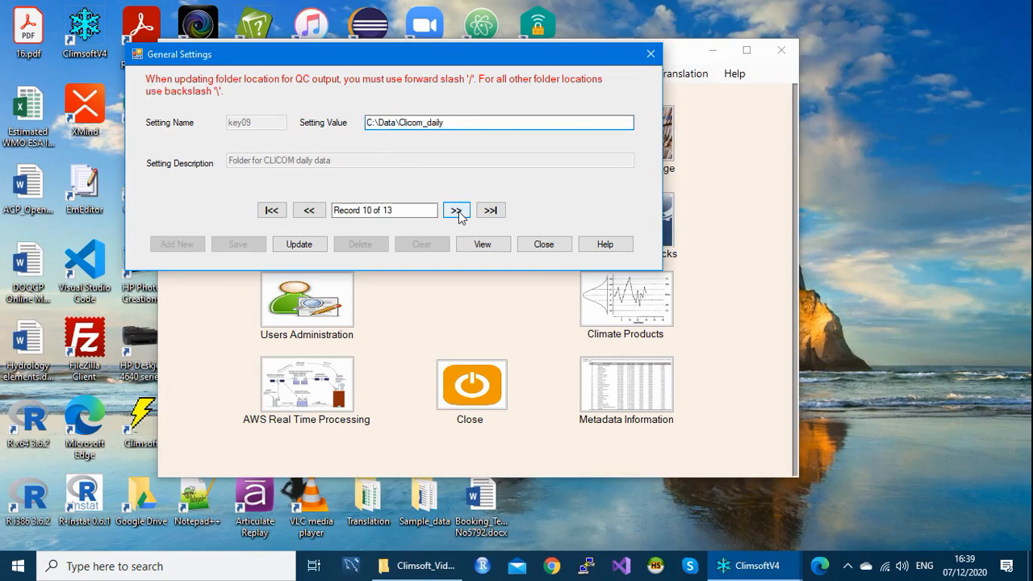
left_click(456, 212)
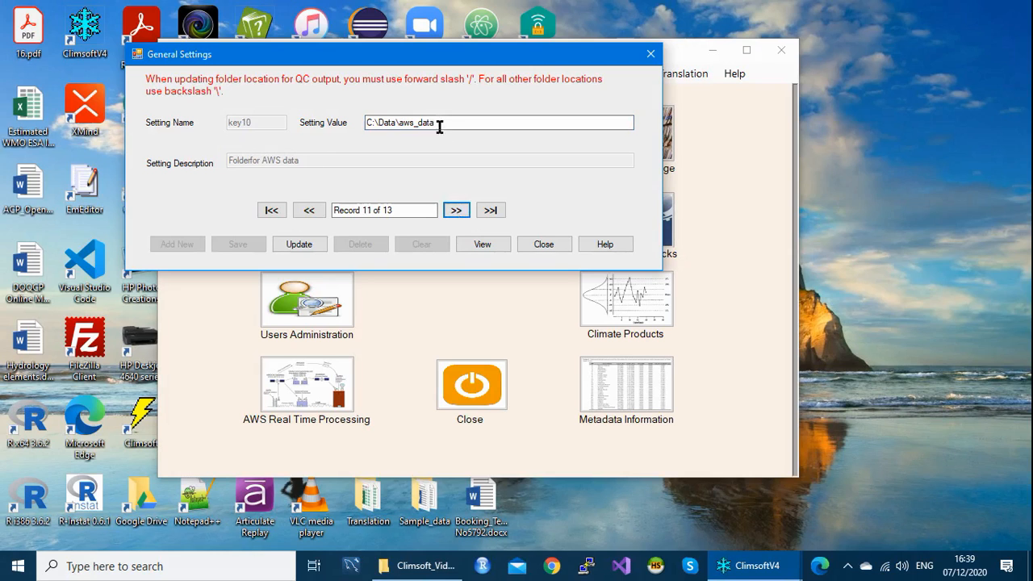
left_click_drag(438, 122, 362, 121)
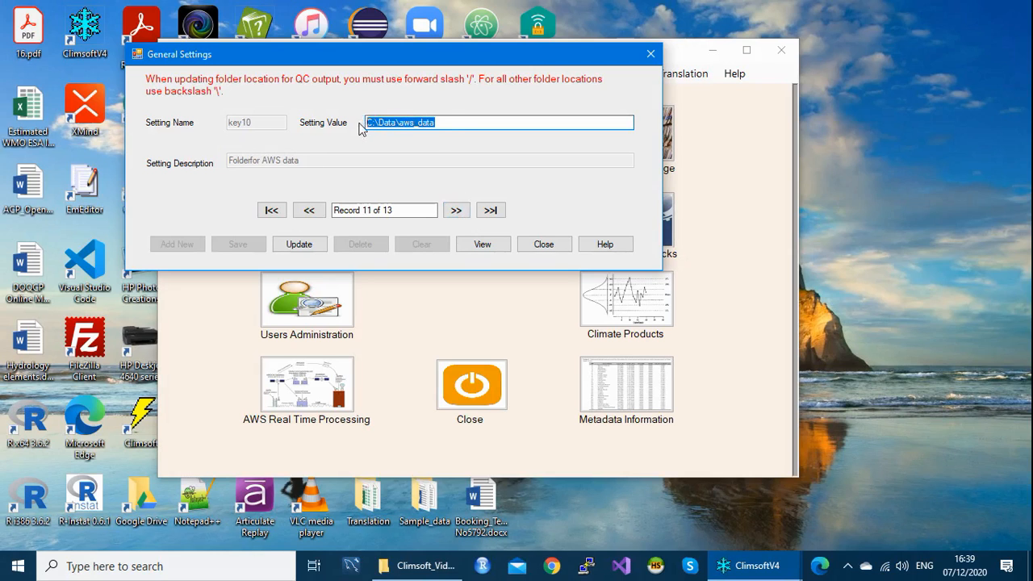
left_click(452, 122)
left_click(456, 211)
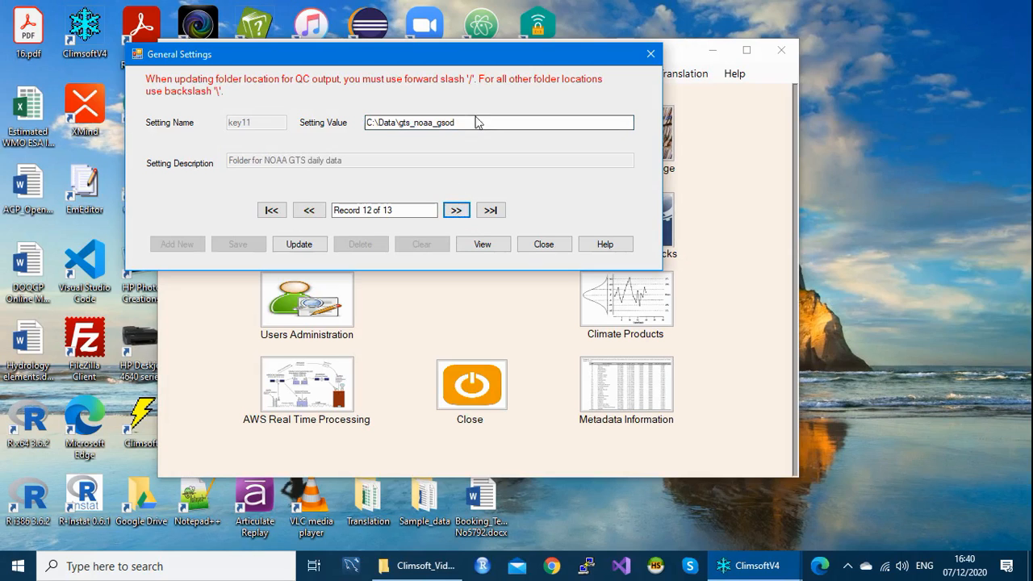
left_click_drag(468, 122, 348, 120)
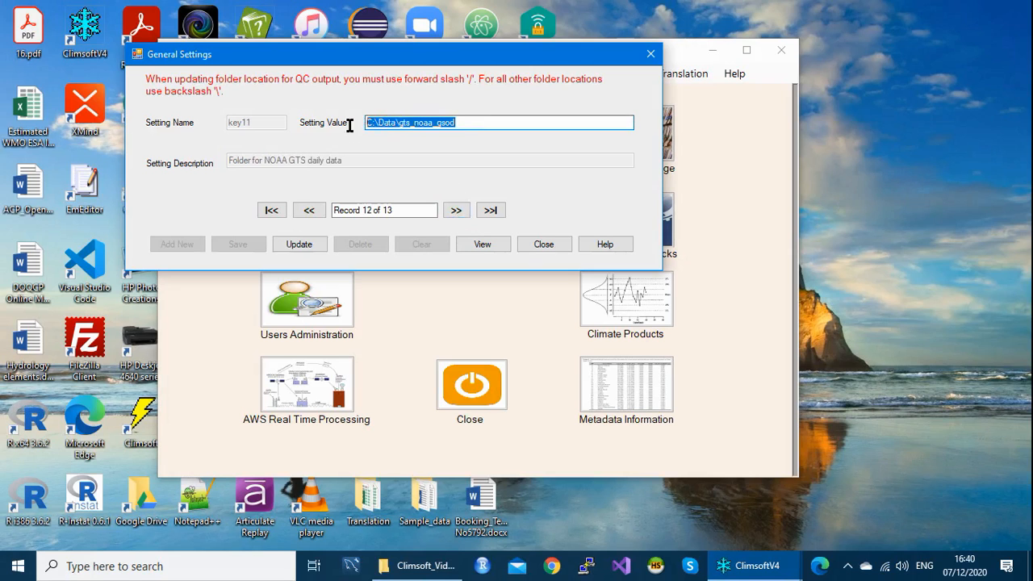
left_click(461, 121)
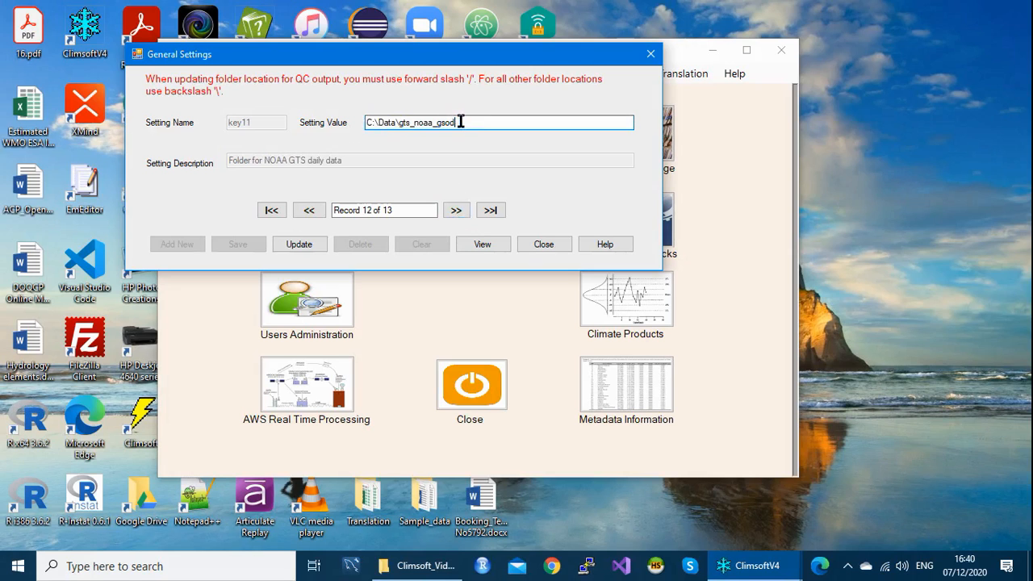
left_click(455, 211)
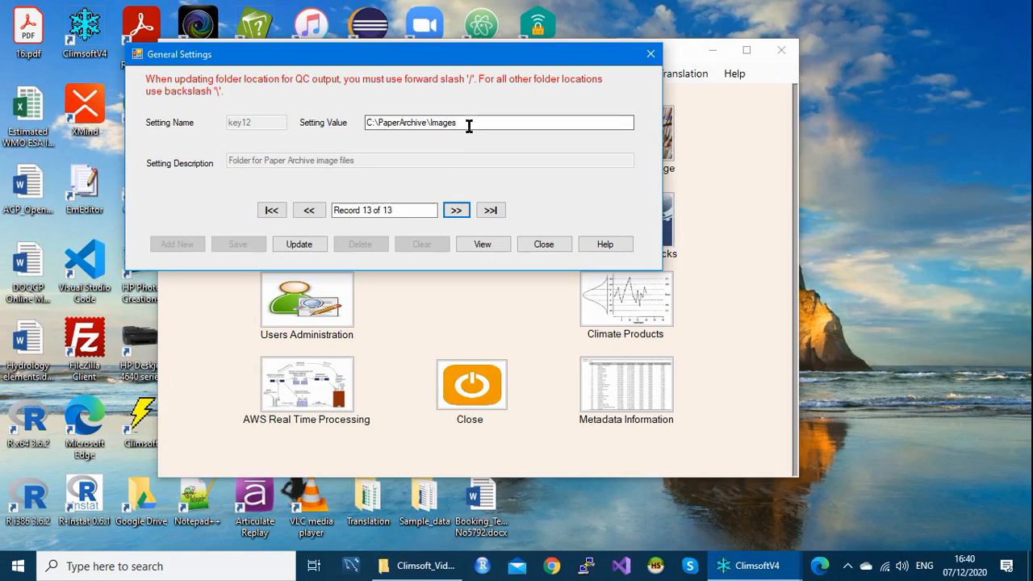
left_click_drag(468, 123, 360, 124)
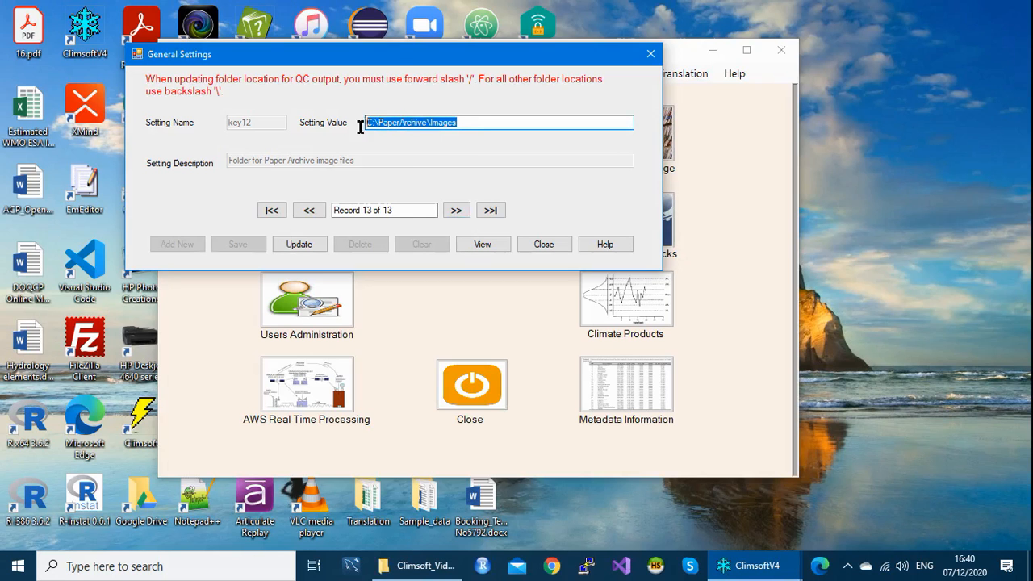
left_click(464, 122)
left_click_drag(473, 123, 362, 129)
left_click(505, 123)
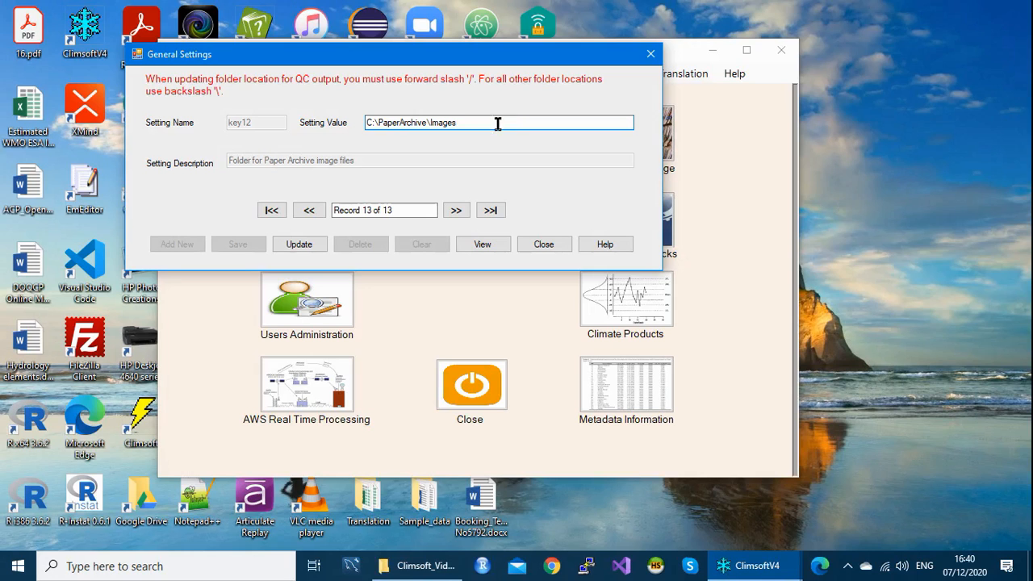
Step: Change the key01 morning time for tmax, tmin and precip from 6 to 9 and confirm the update
left_click(273, 212)
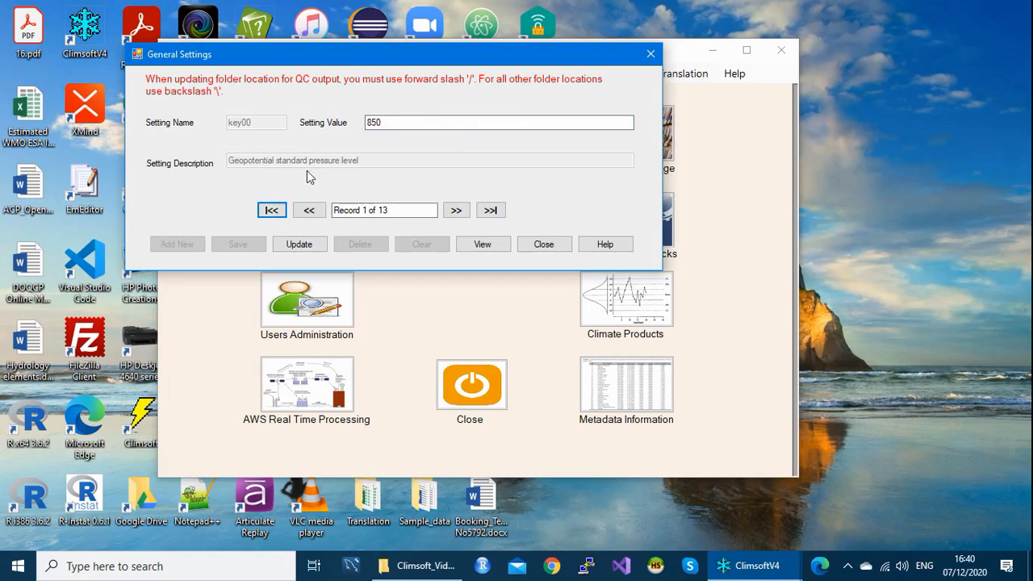
double_click(385, 122)
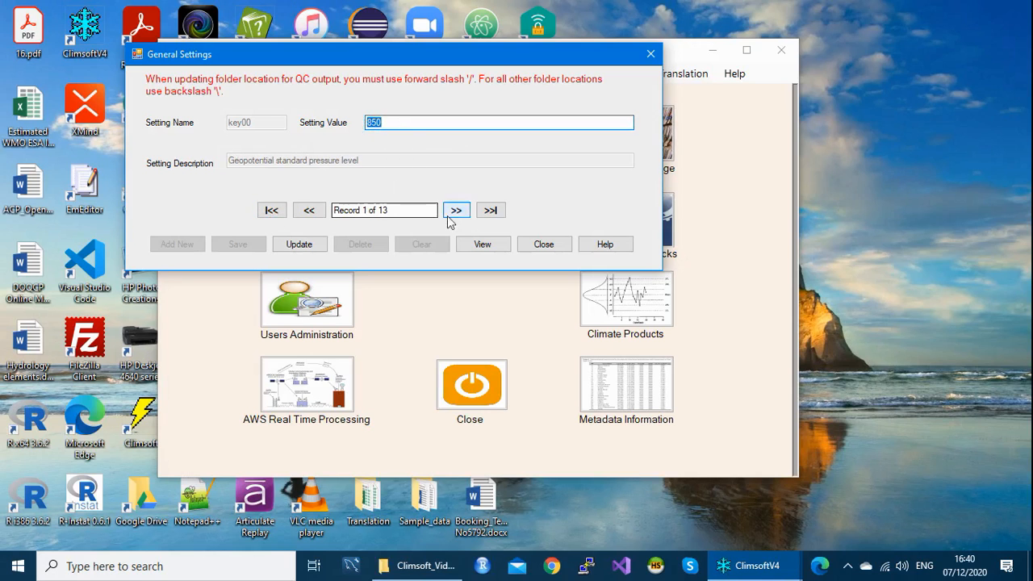
left_click(395, 125)
left_click(455, 210)
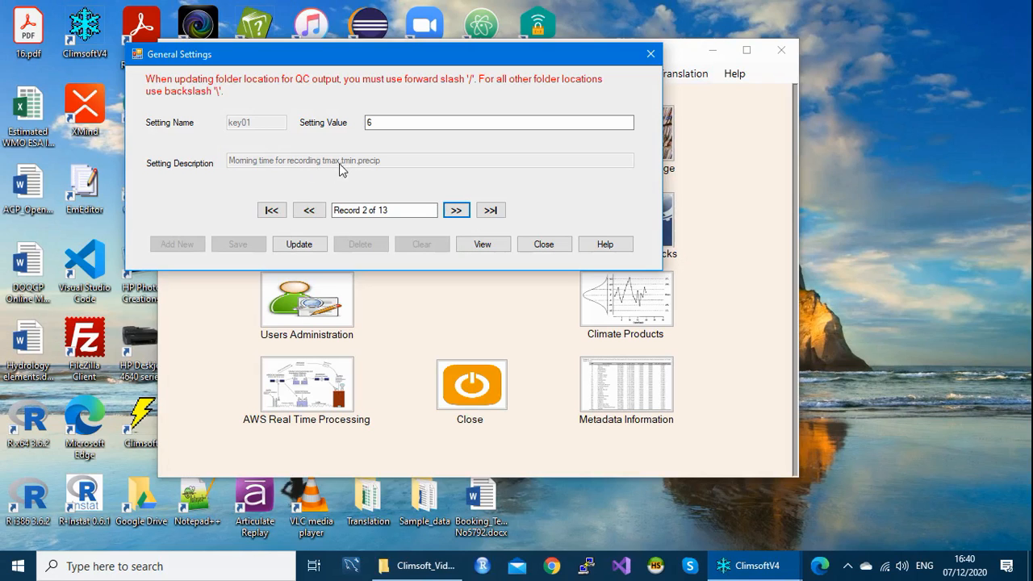
left_click(376, 123)
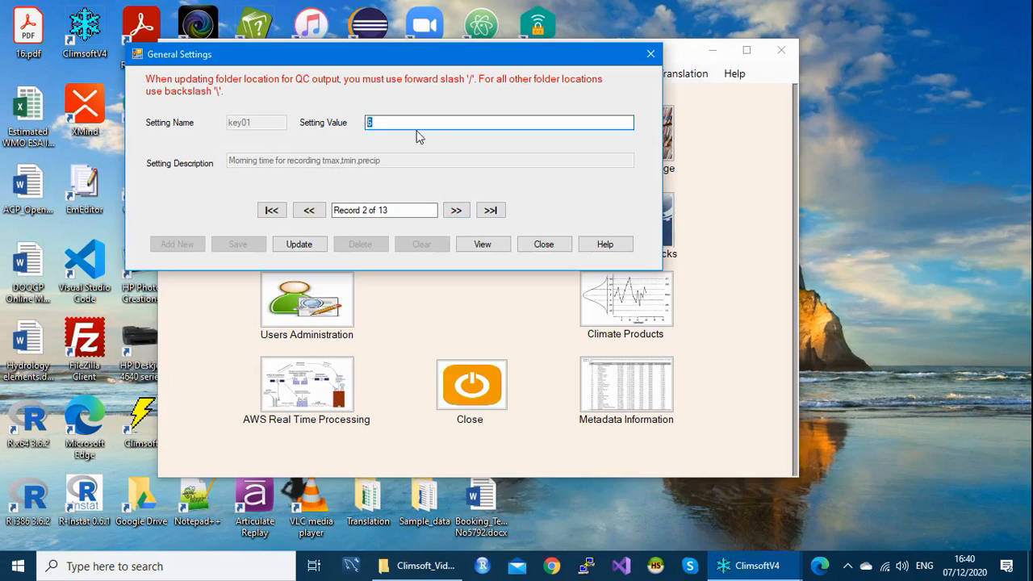
left_click_drag(432, 127, 361, 129)
type("9")
left_click(299, 244)
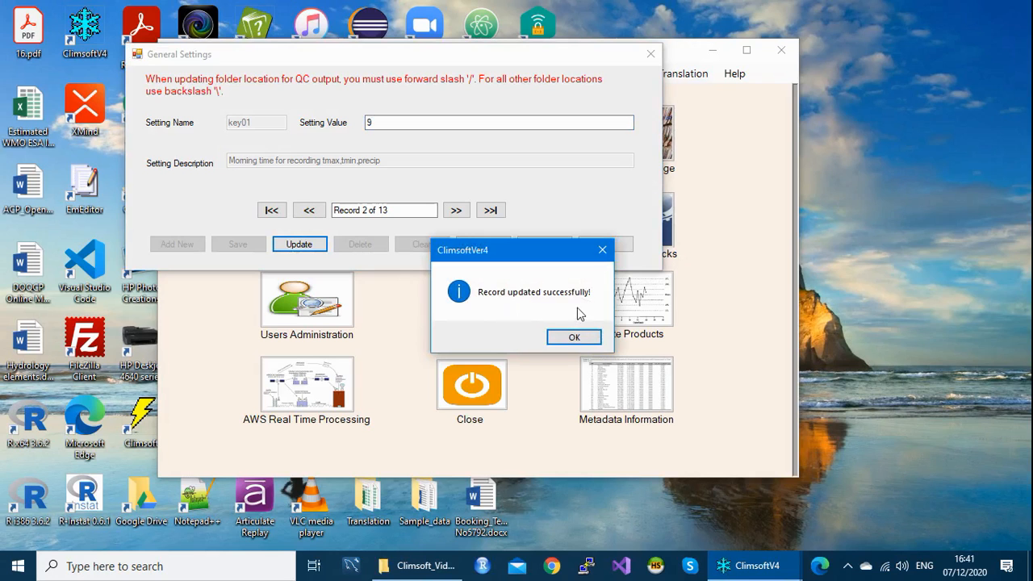
left_click(574, 337)
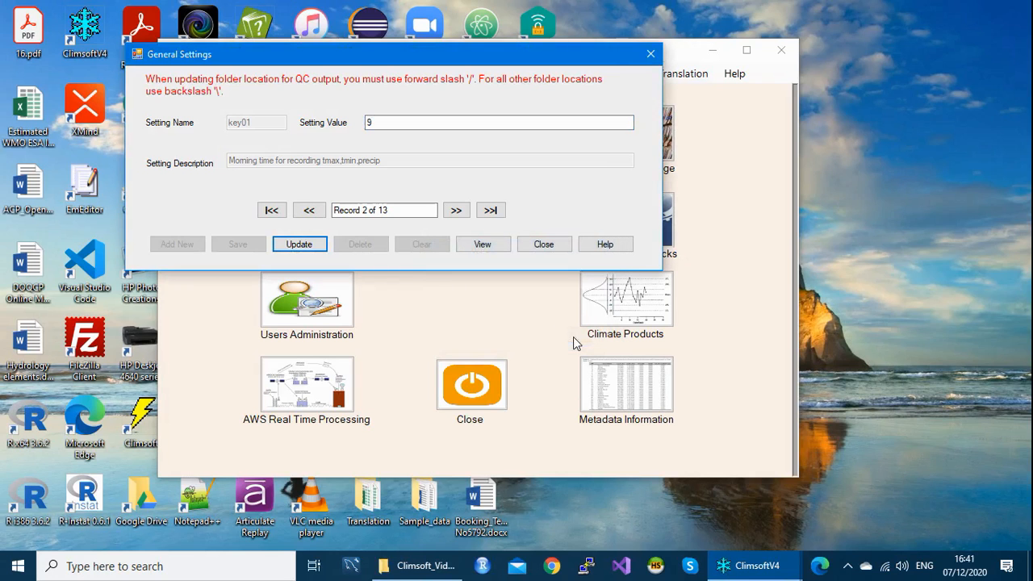
Step: Reopen General Settings, verify that key01 shows the saved value 9, then close it
left_click(650, 55)
left_click(581, 74)
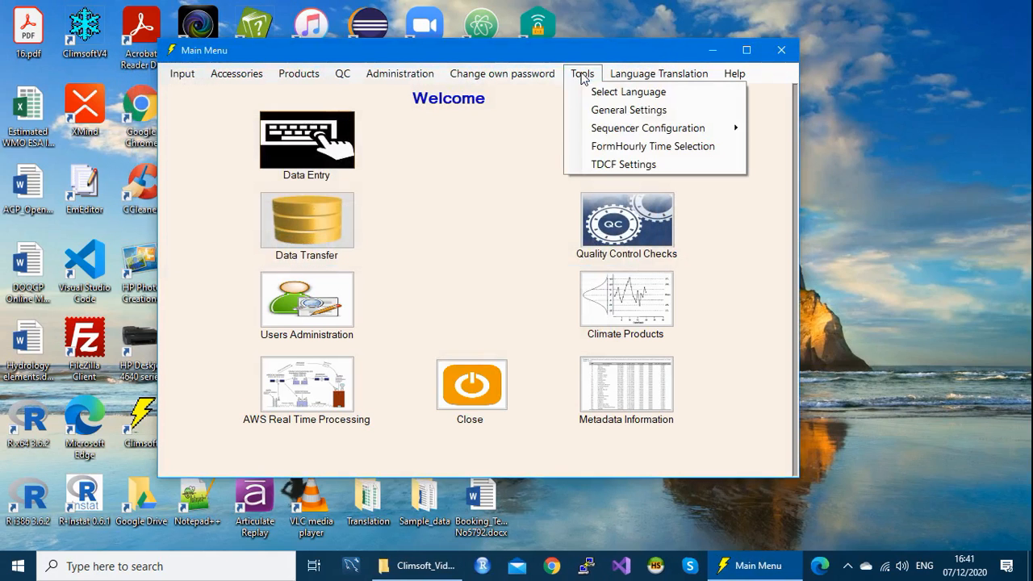
left_click(611, 111)
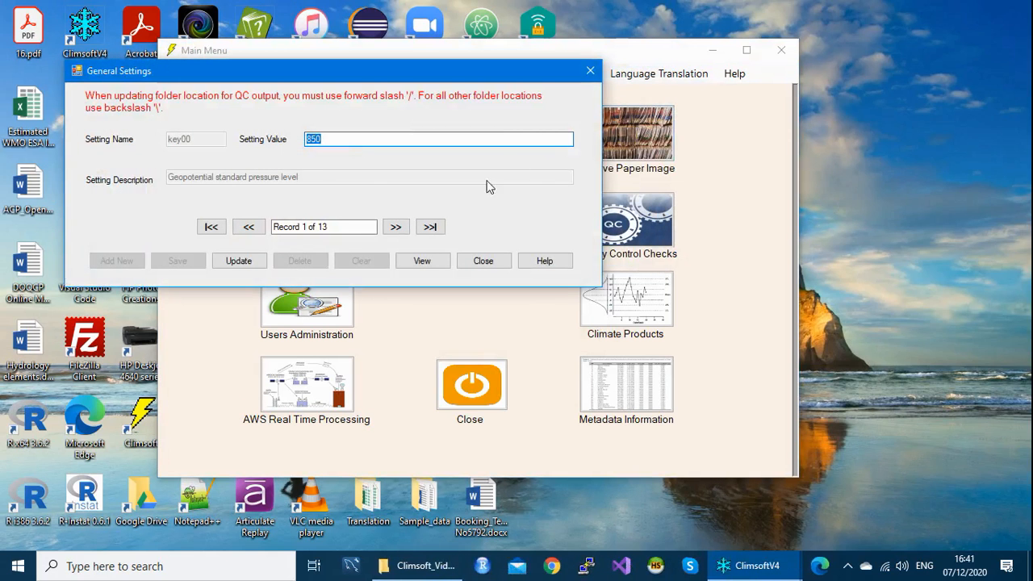
left_click(397, 229)
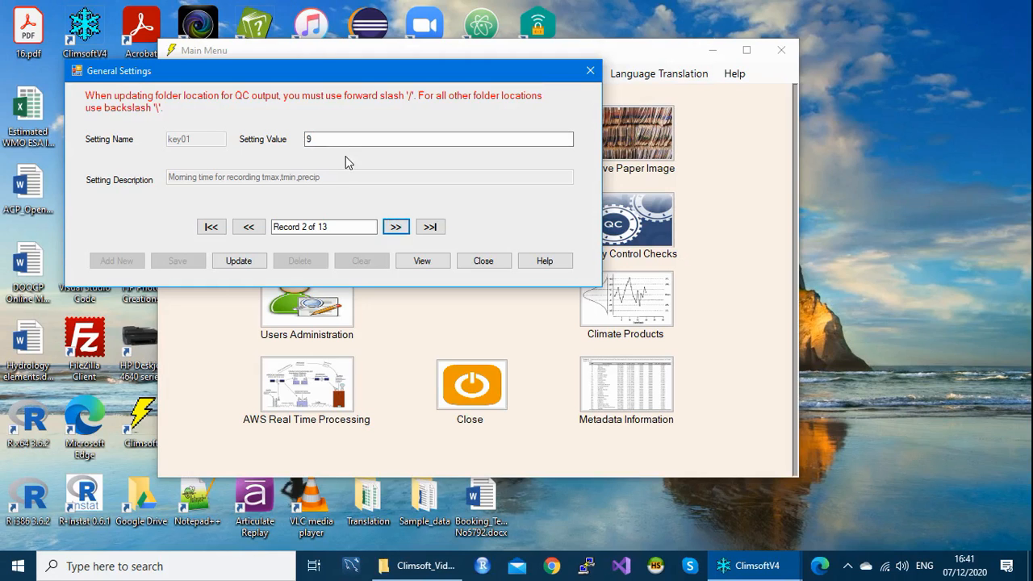
left_click_drag(319, 138, 299, 139)
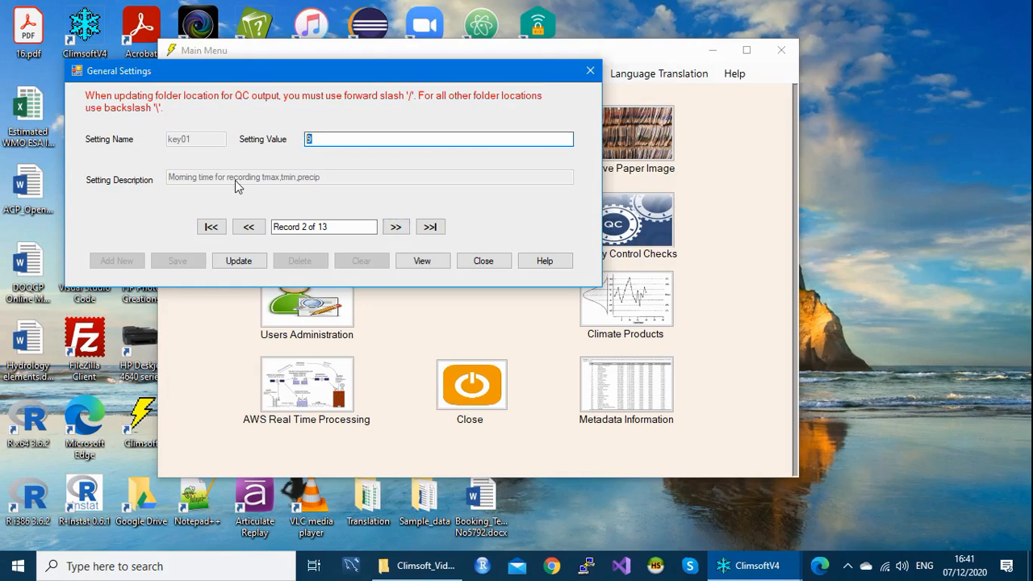
left_click(323, 139)
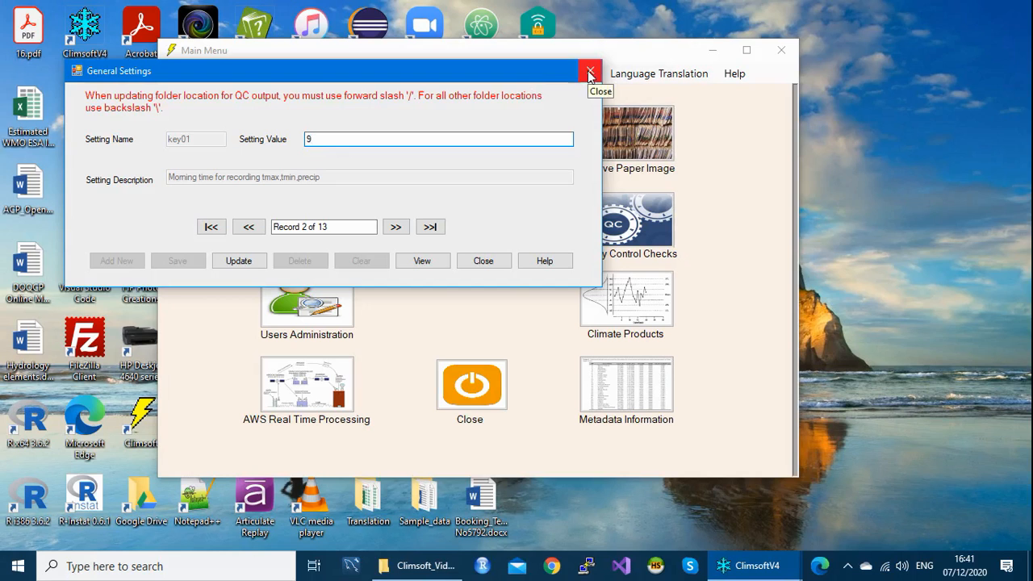
left_click_drag(327, 140, 302, 139)
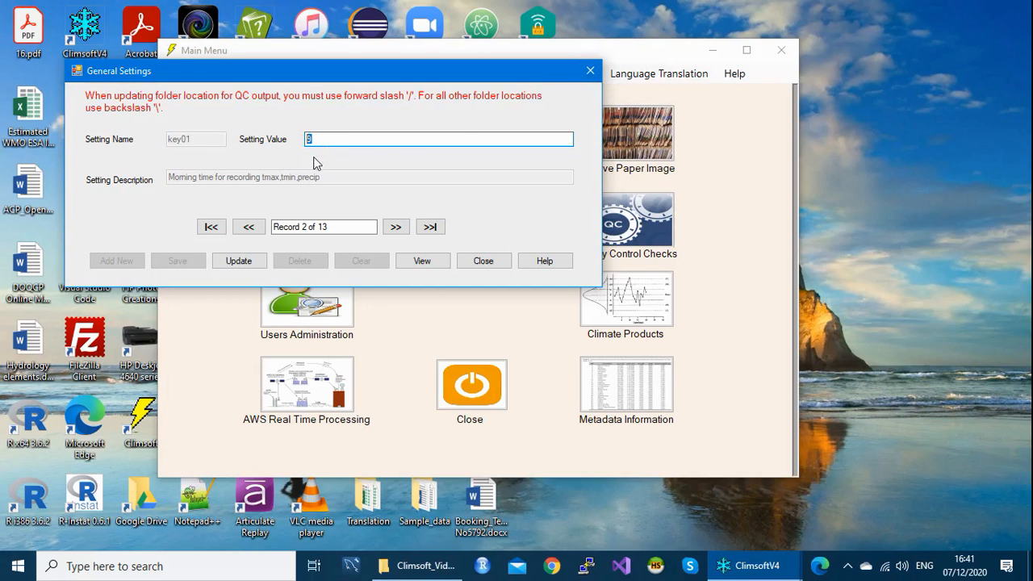
left_click(589, 72)
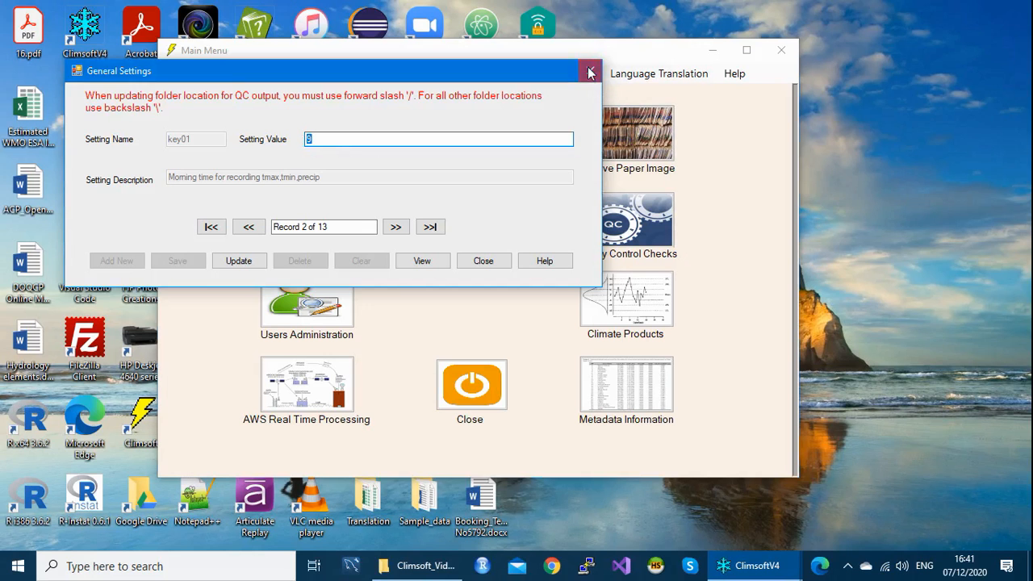
left_click(294, 163)
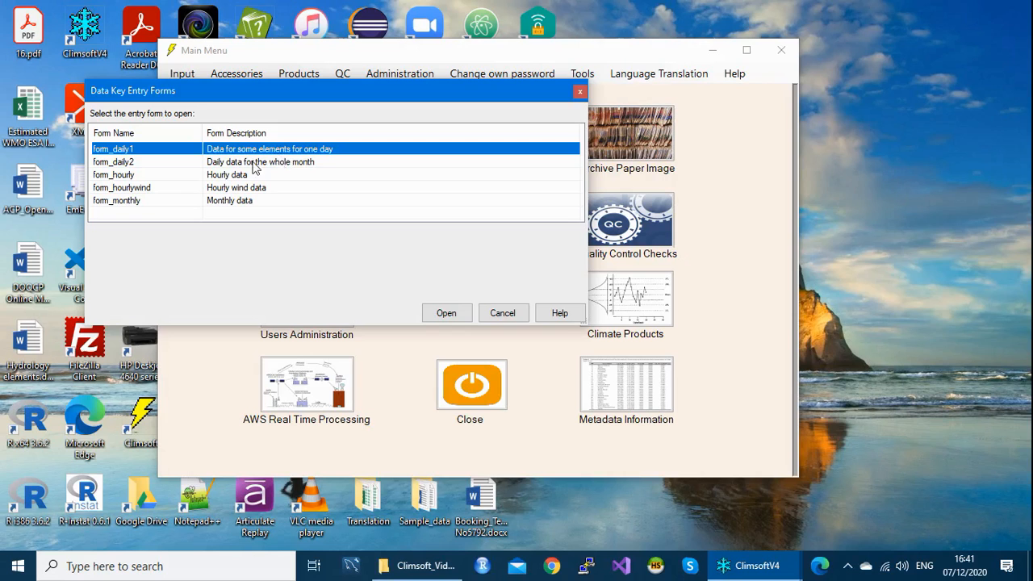
left_click(164, 166)
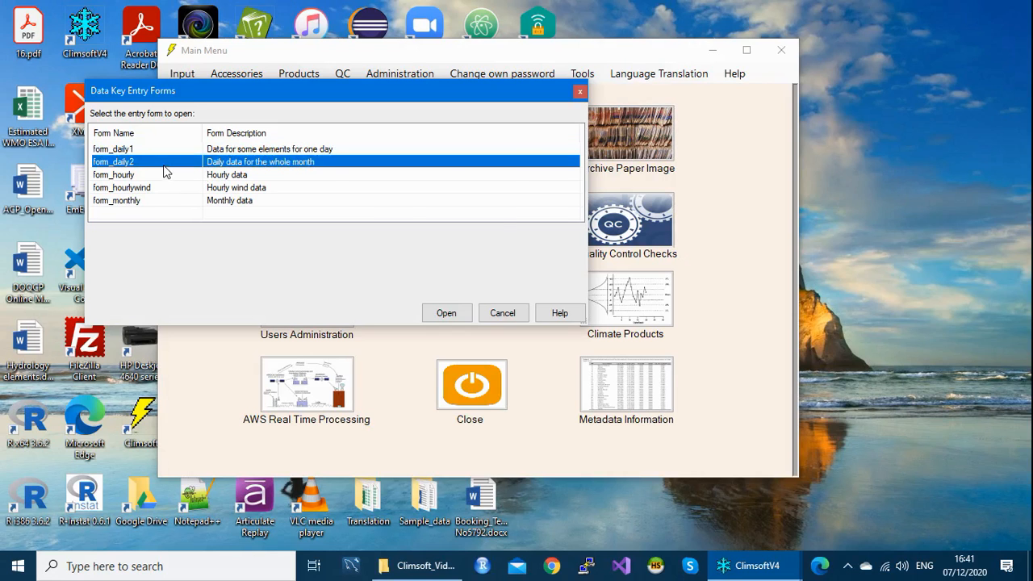
double_click(165, 168)
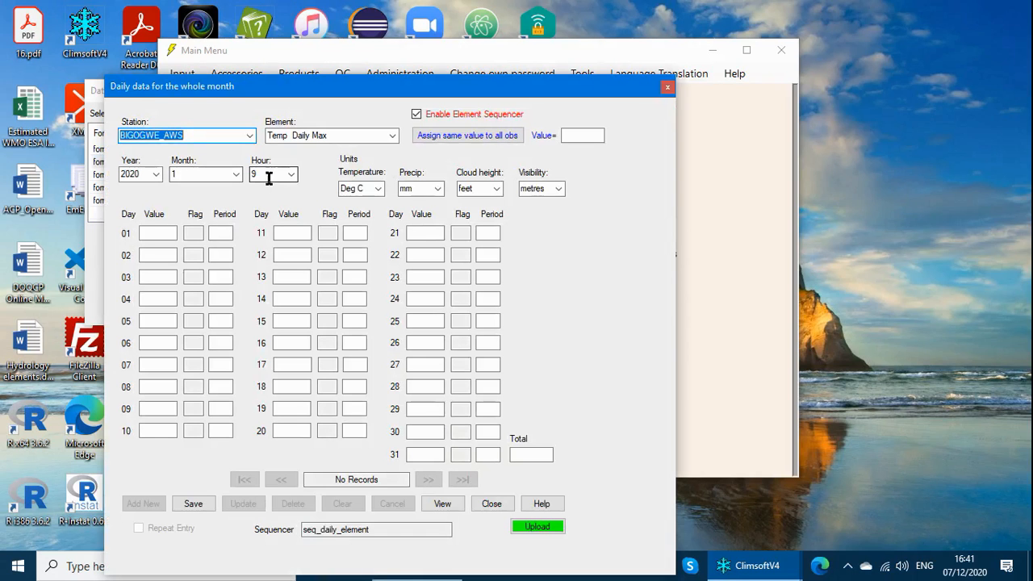
left_click(270, 174)
left_click_drag(409, 92, 458, 50)
left_click(314, 133)
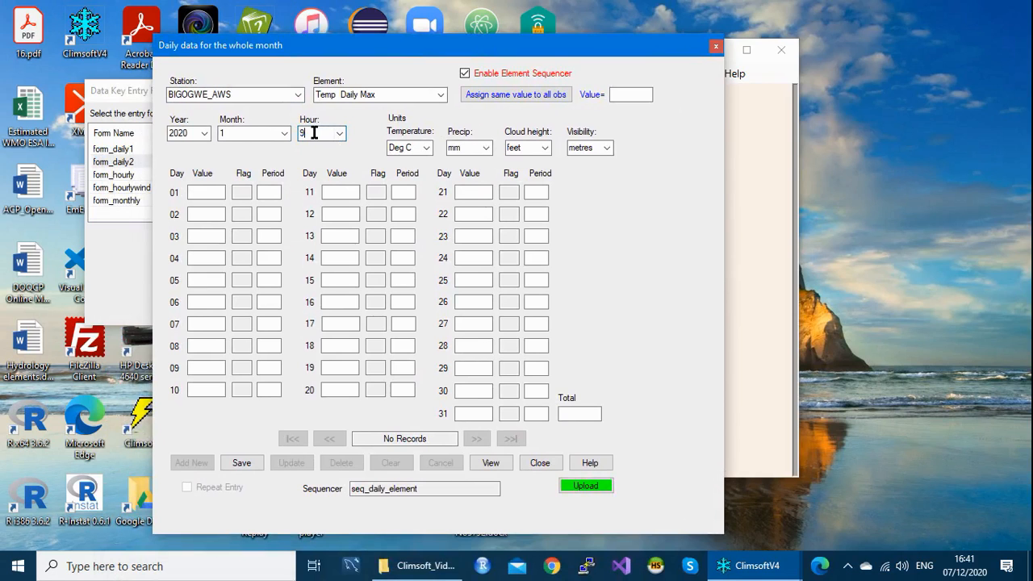
left_click_drag(314, 133, 295, 133)
left_click(309, 138)
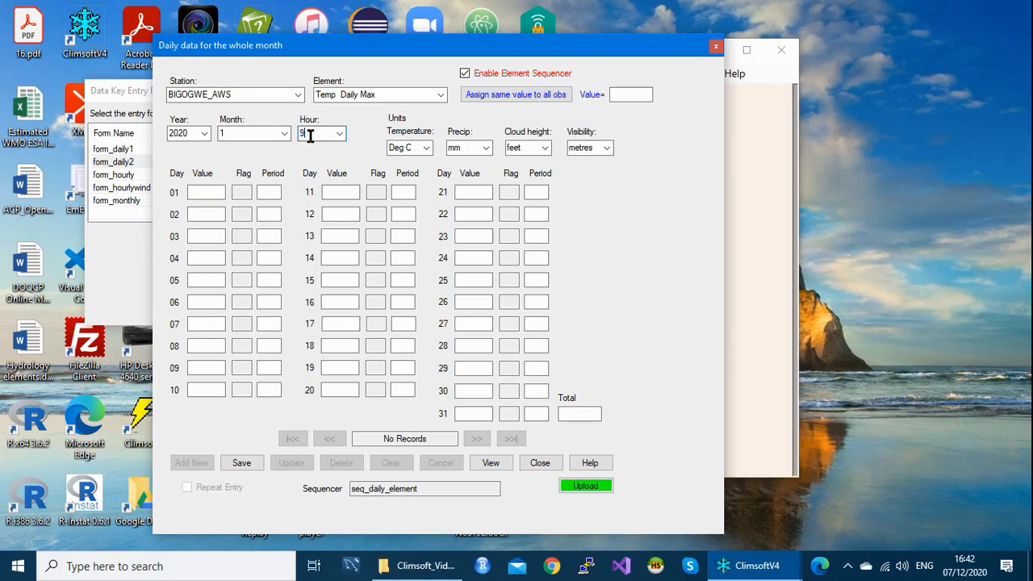
left_click(715, 48)
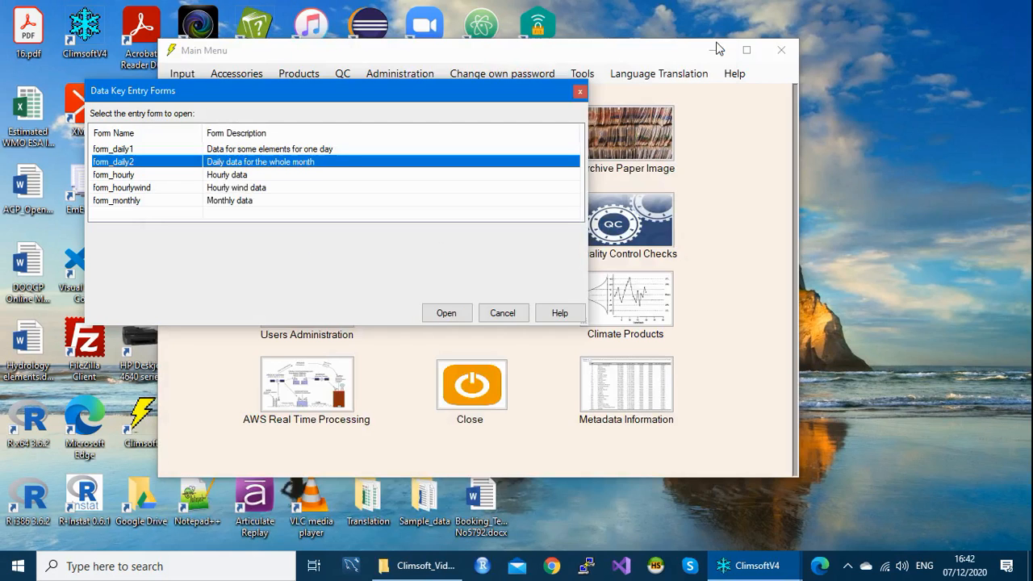
left_click(580, 93)
Step: Reopen General Settings and restore the key01 morning time from 9 to 6, confirming the update
left_click(592, 77)
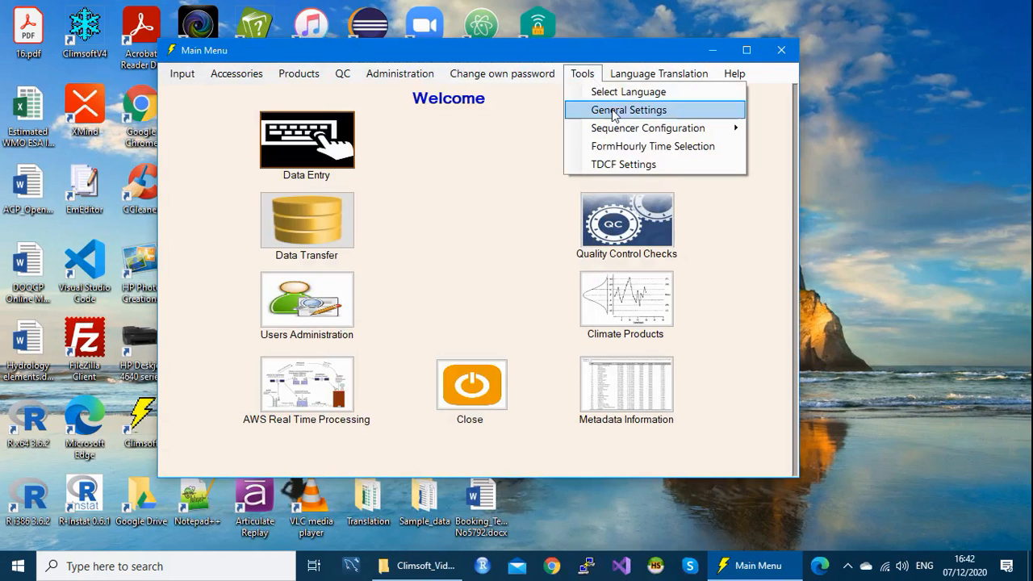
left_click(612, 109)
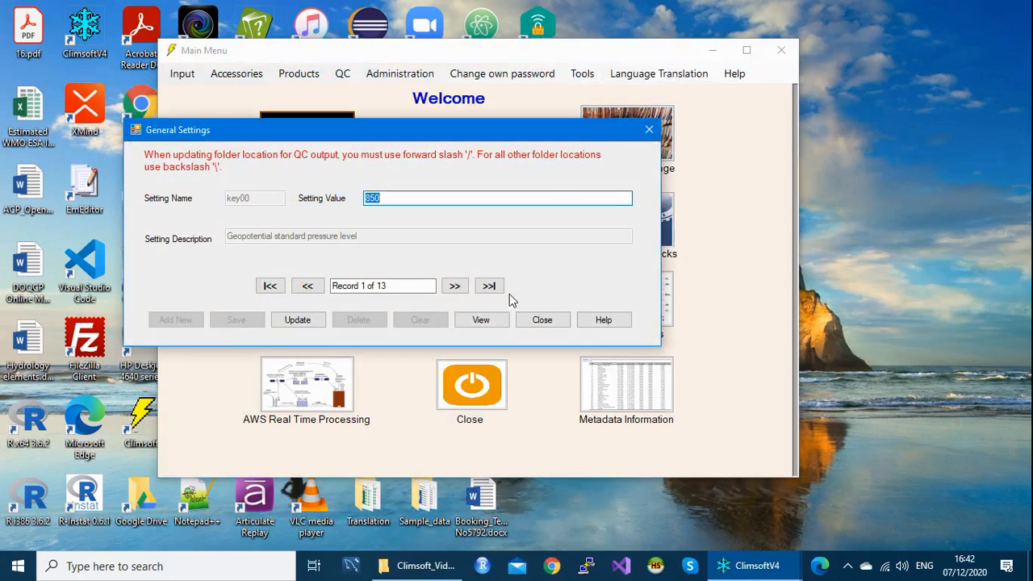
left_click(454, 286)
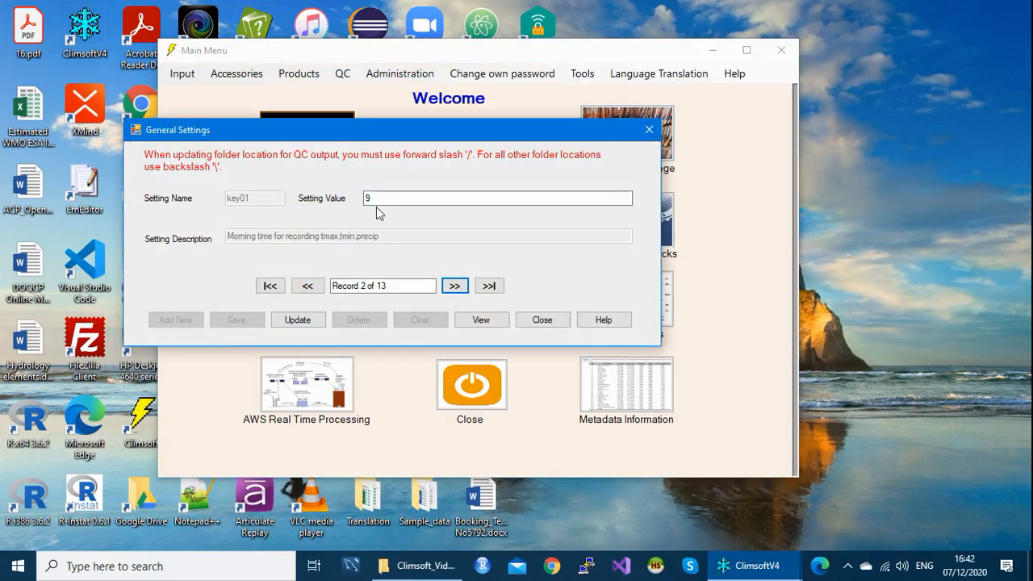
left_click_drag(375, 198, 348, 206)
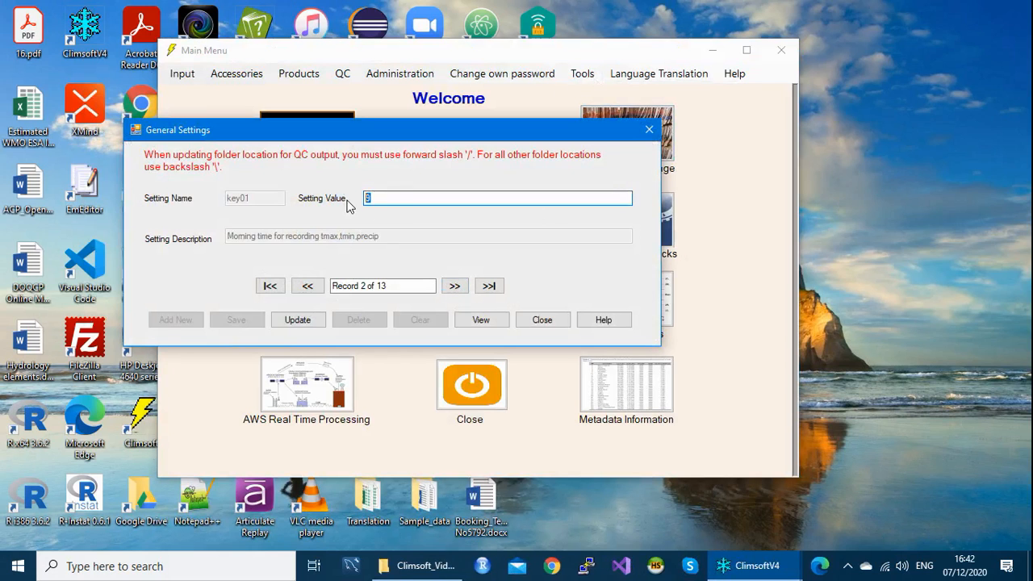
type("6")
left_click(313, 320)
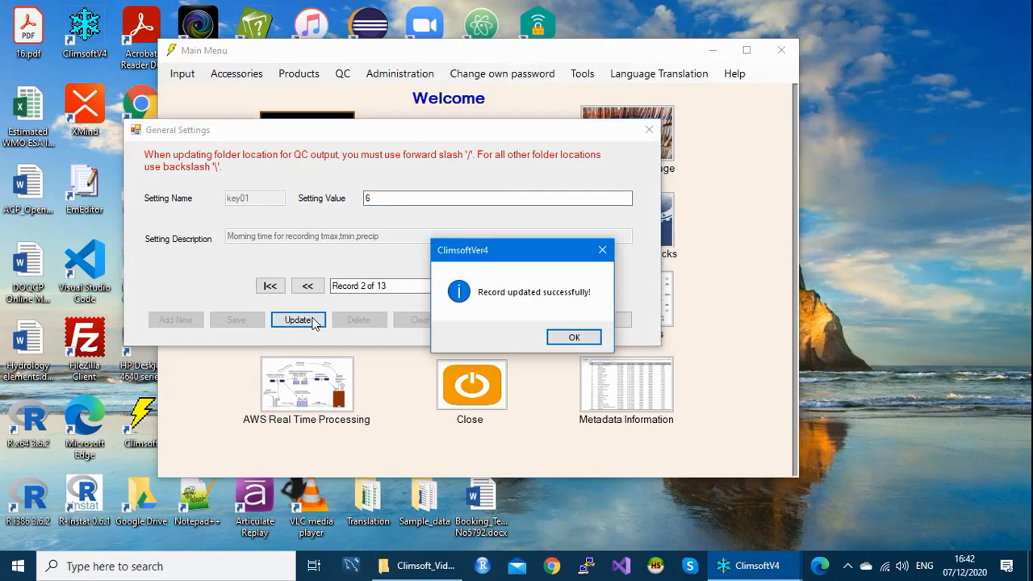
left_click(569, 338)
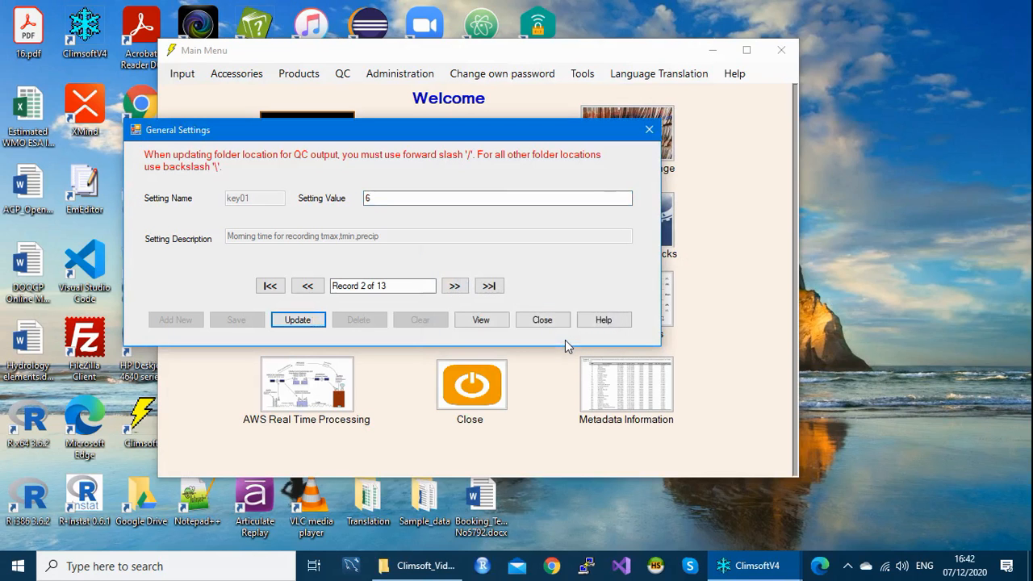
Step: Open the form_daily2 whole-month form, confirm its Hour defaults to 6, then close it
left_click(648, 131)
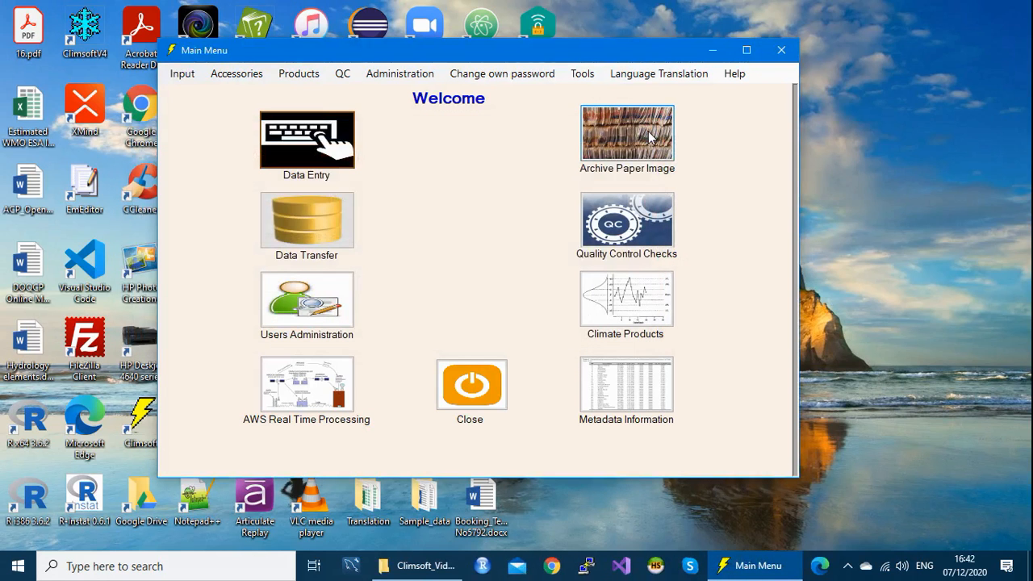
left_click(323, 145)
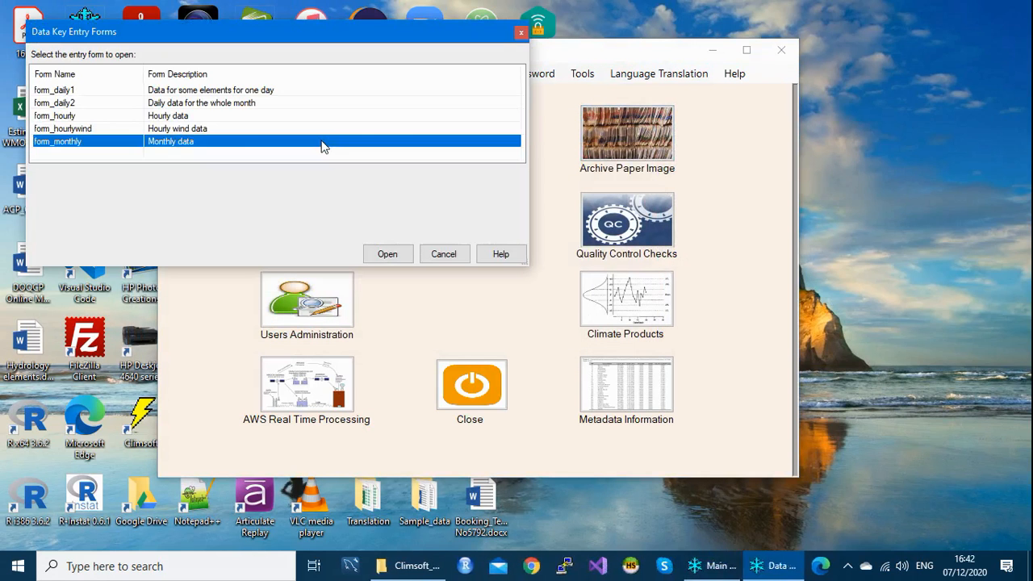
left_click(90, 104)
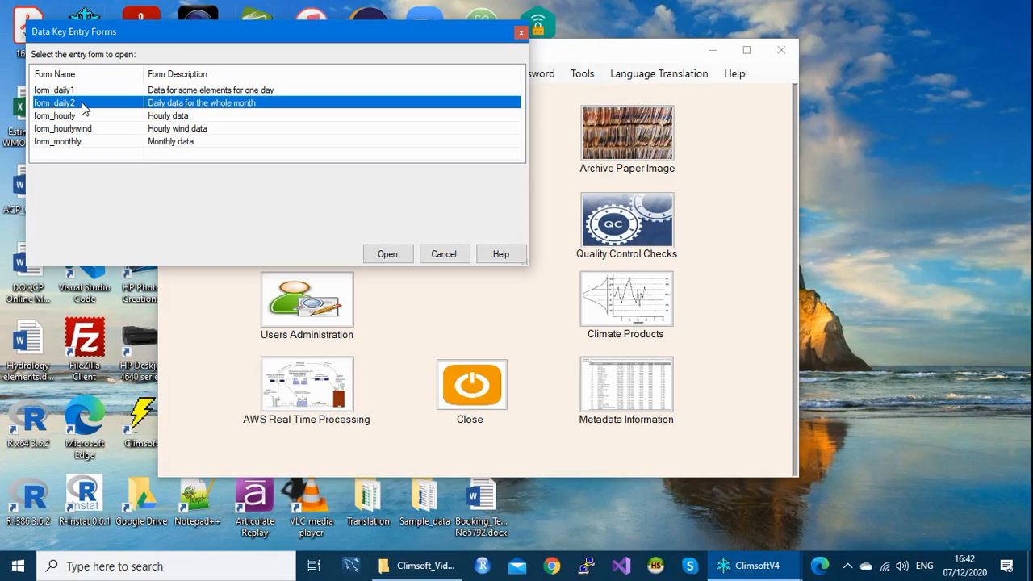
double_click(83, 109)
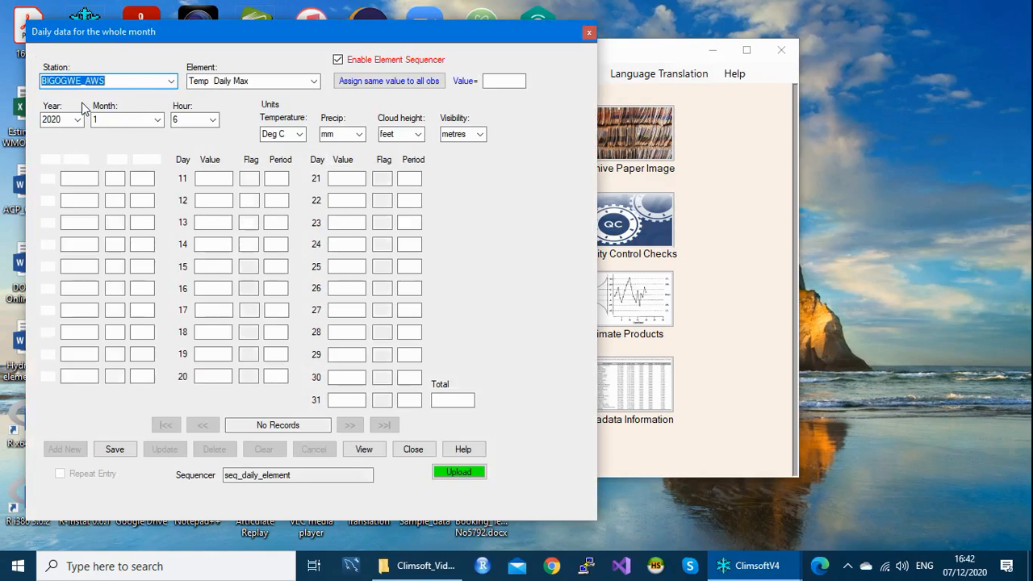
left_click_drag(397, 40, 536, 39)
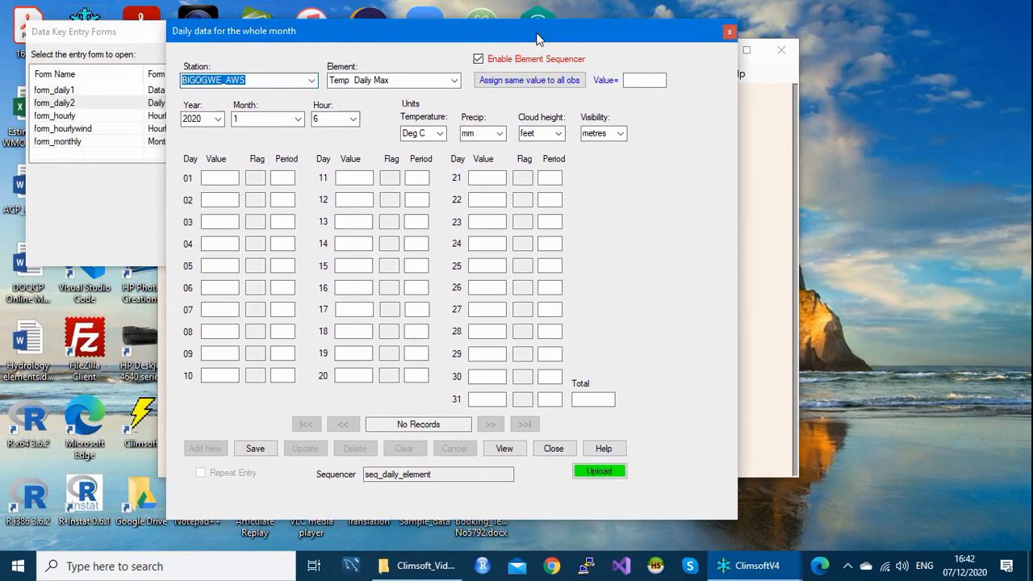
left_click(335, 119)
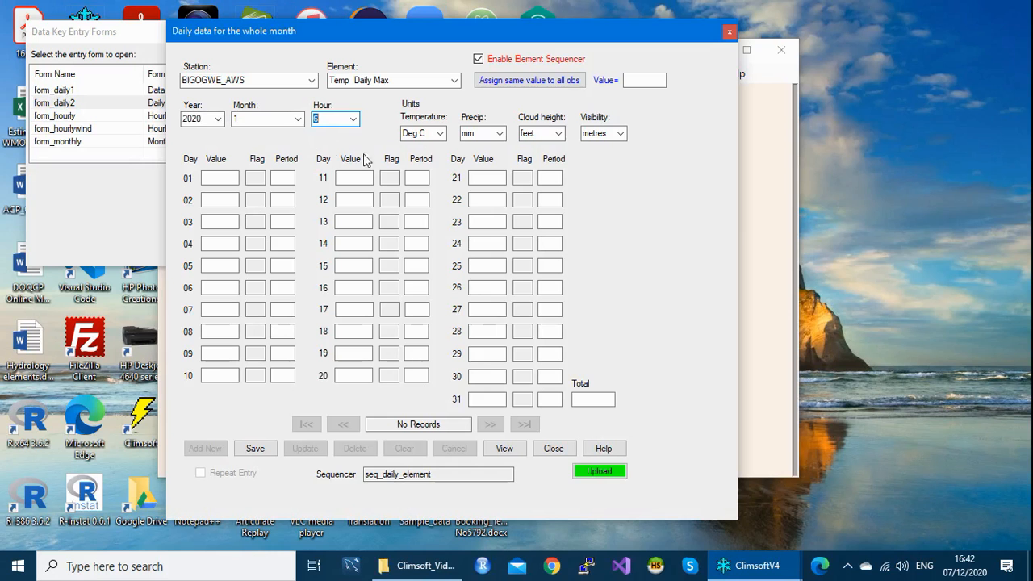
left_click(728, 32)
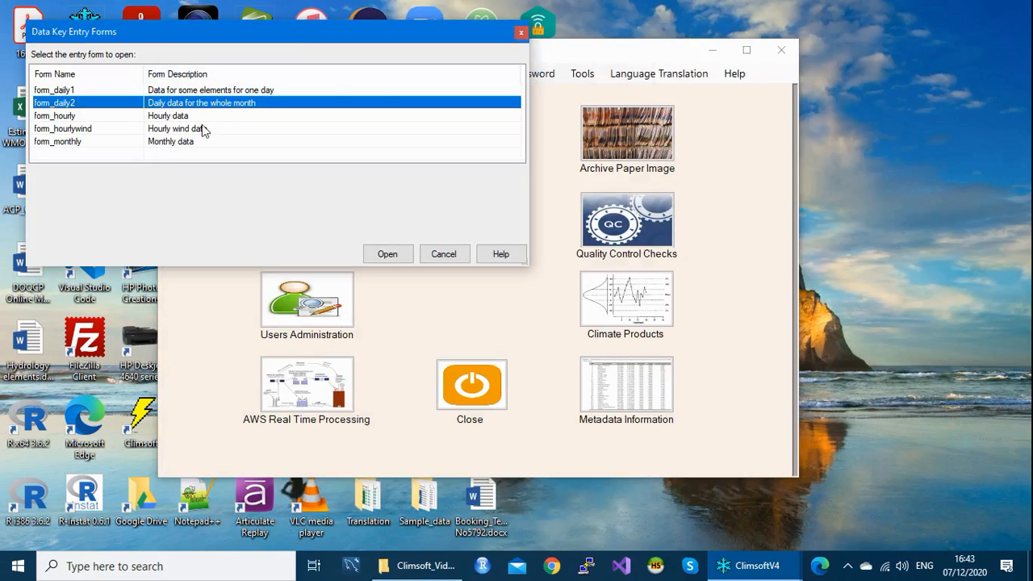
Step: Inspect the form_hourlywind form's 3 direction and 2 speed digits, then close it and the forms list
left_click(152, 144)
left_click(159, 130)
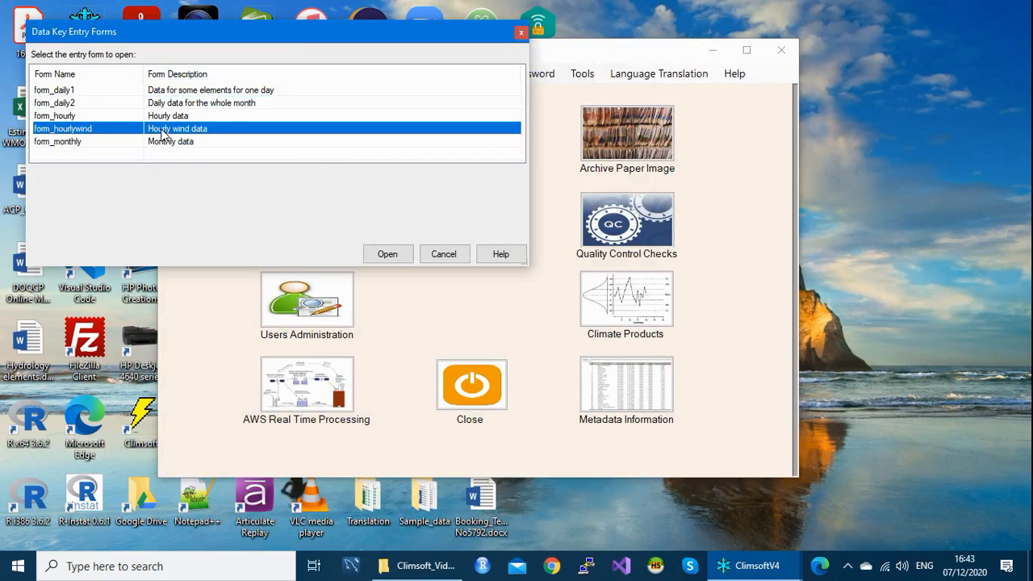
double_click(162, 134)
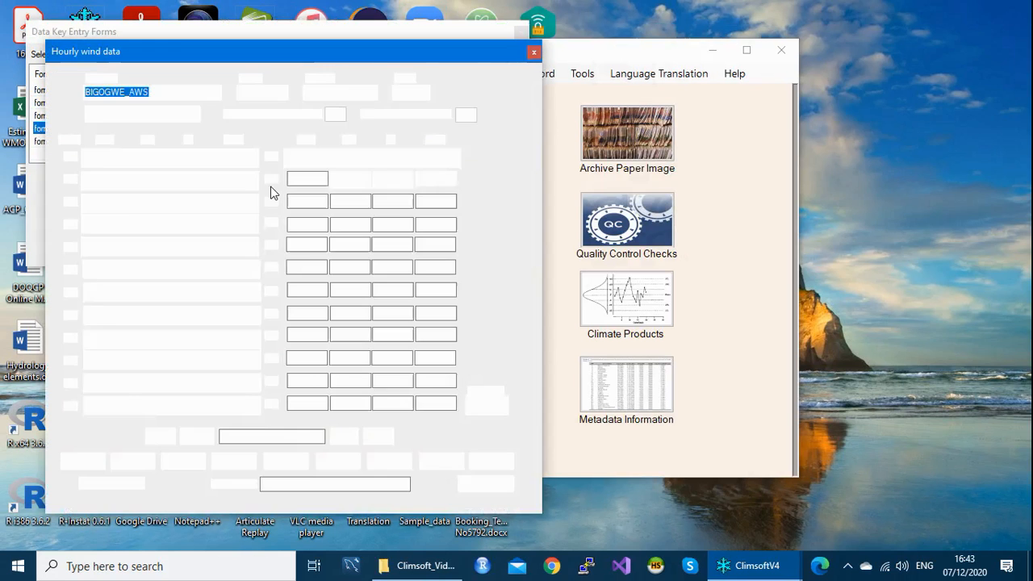
left_click_drag(288, 53, 370, 47)
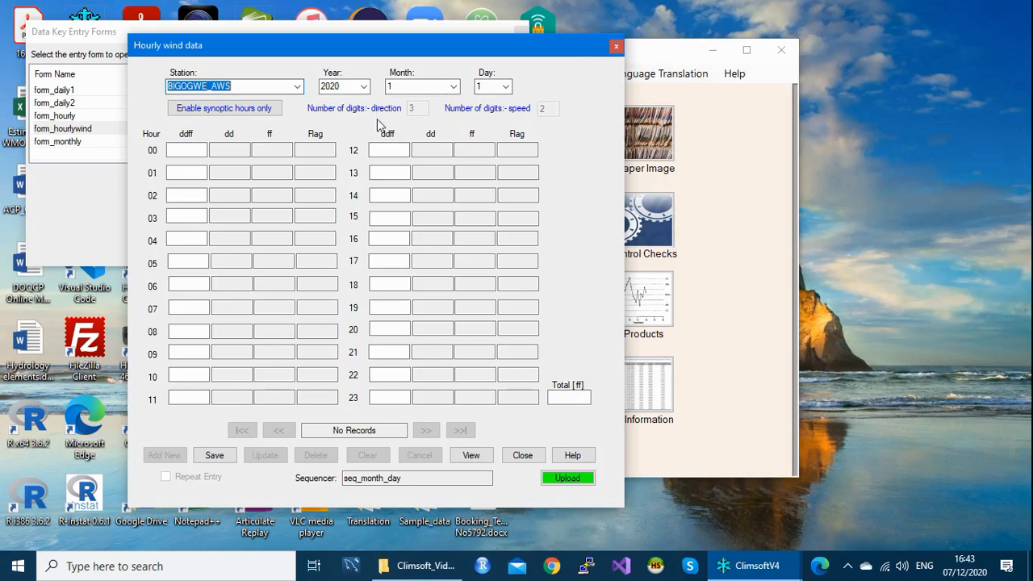
left_click(614, 47)
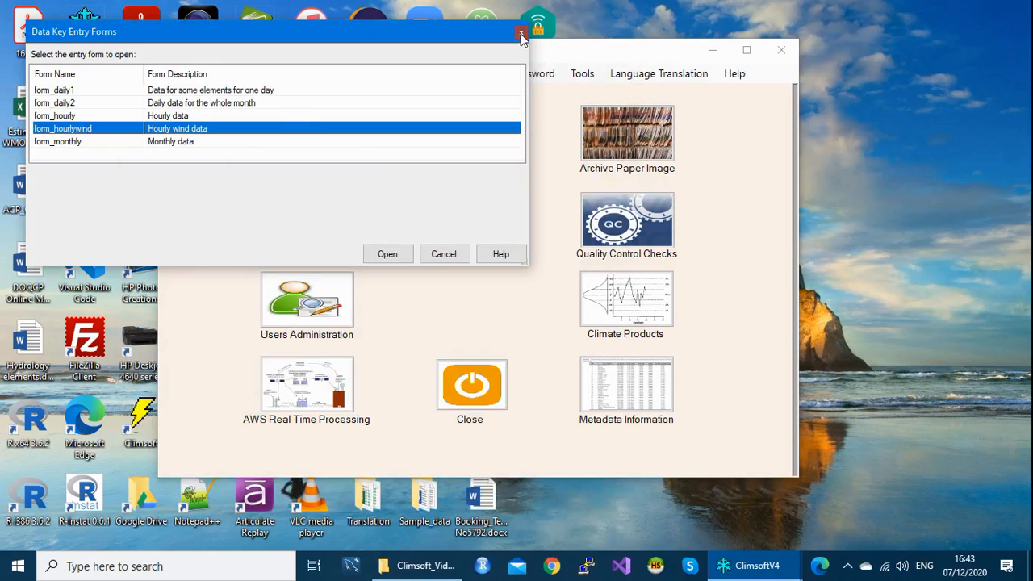
left_click(520, 32)
left_click(579, 75)
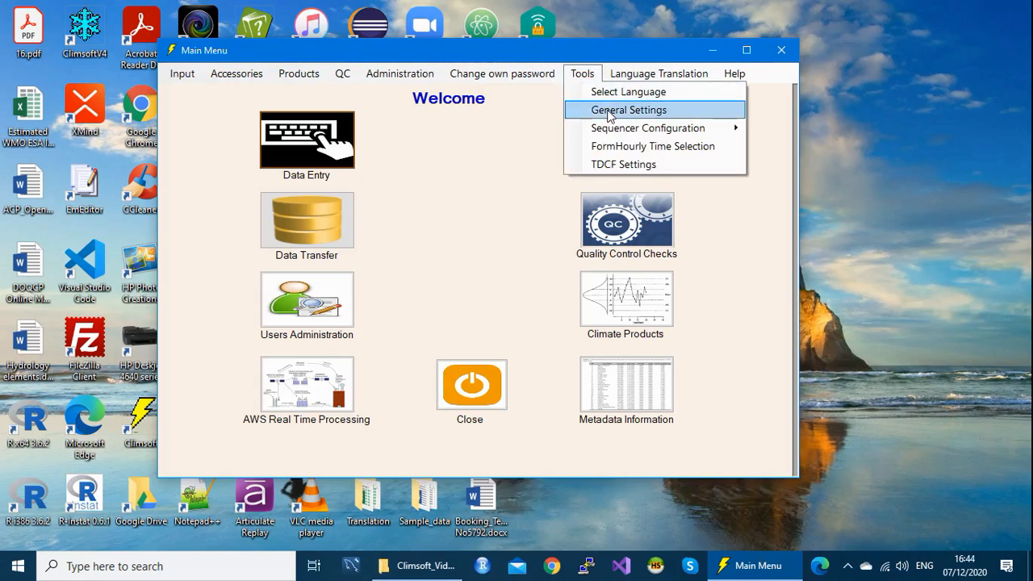
Step: Change the key05 wind-direction digits from 3 to 2, save the update, and close General Settings
left_click(610, 110)
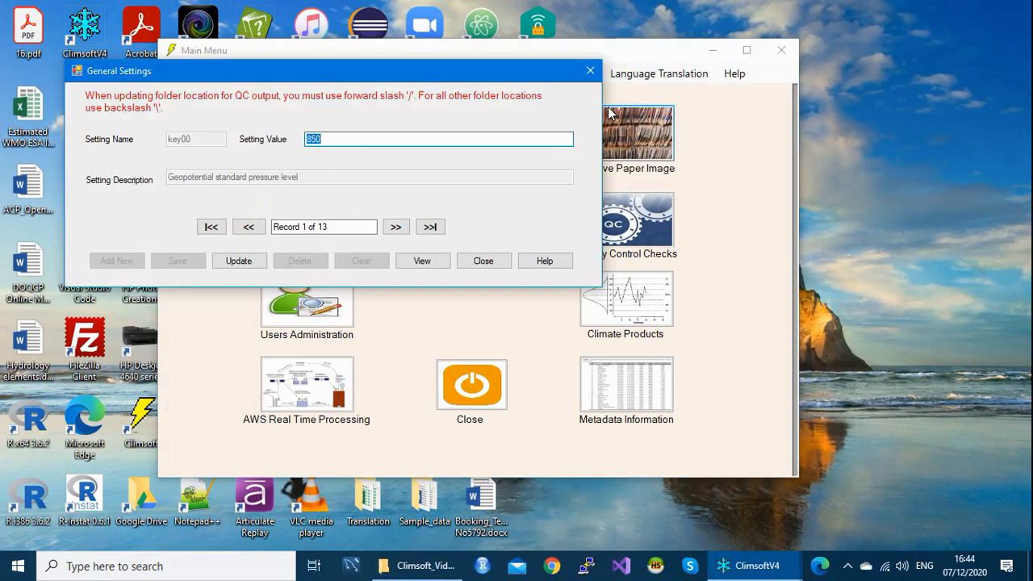
left_click(396, 228)
left_click(397, 229)
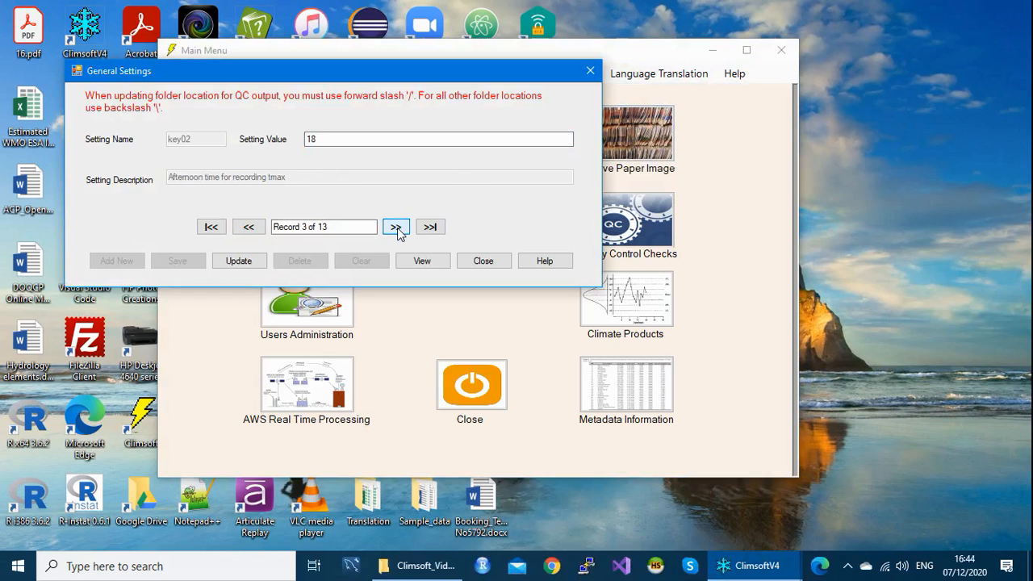
left_click(396, 228)
left_click(396, 228)
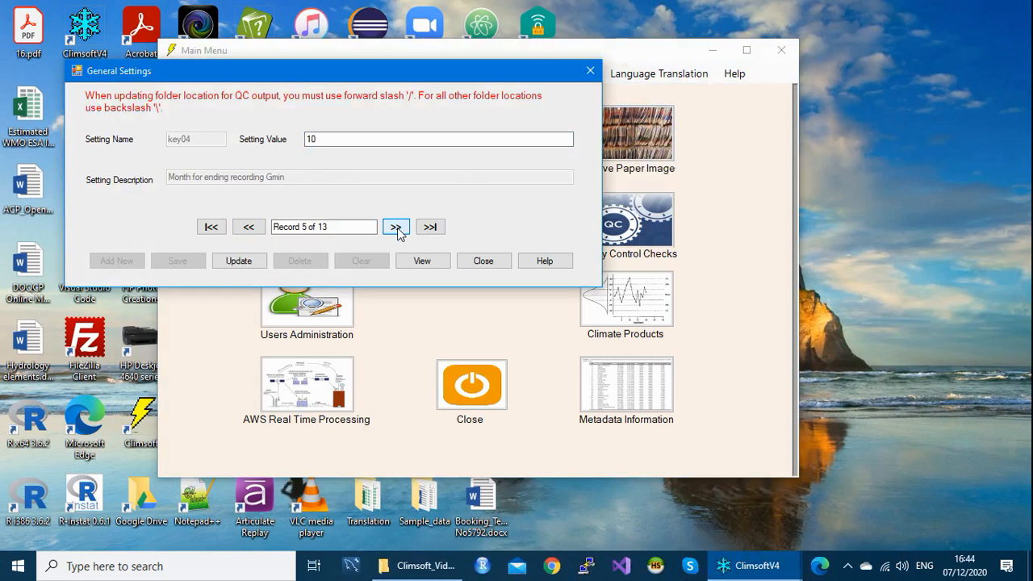
left_click(396, 229)
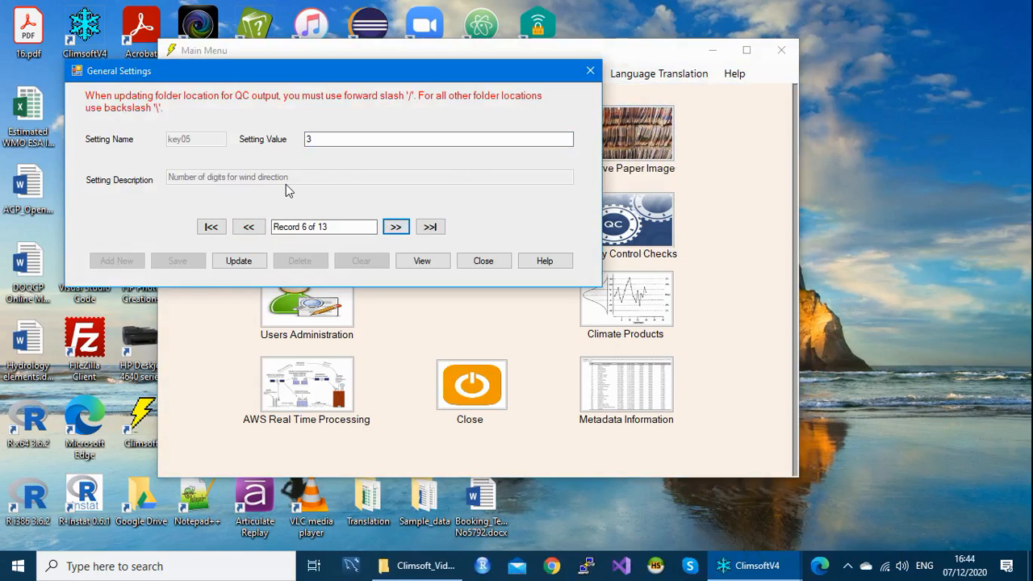
double_click(302, 139)
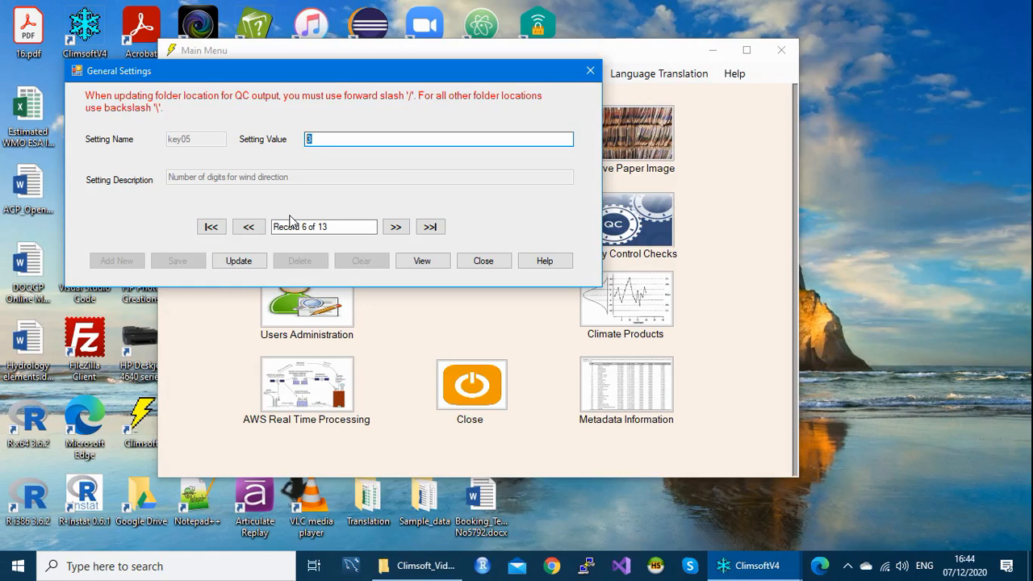
type("2")
left_click(247, 267)
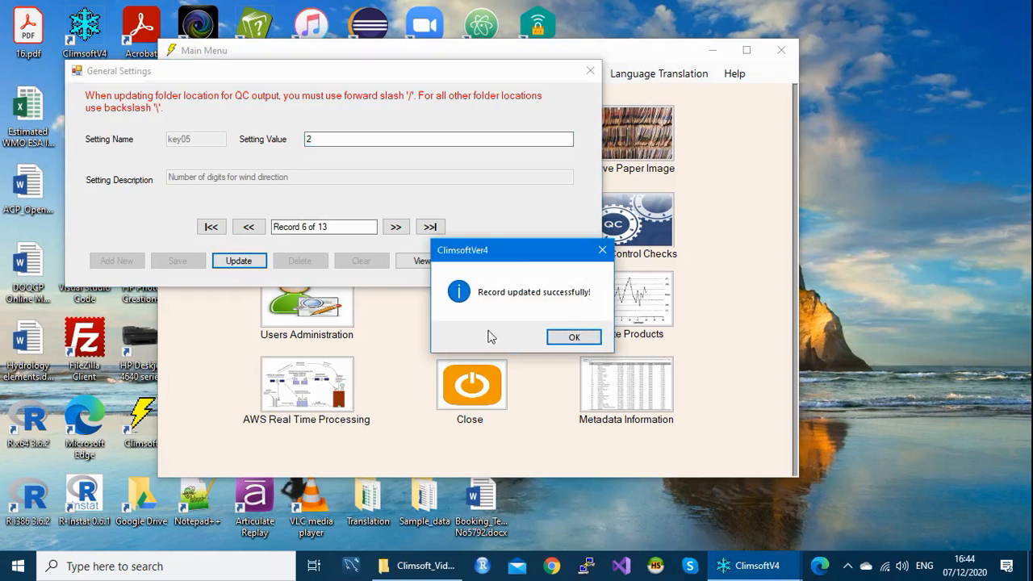
left_click(587, 341)
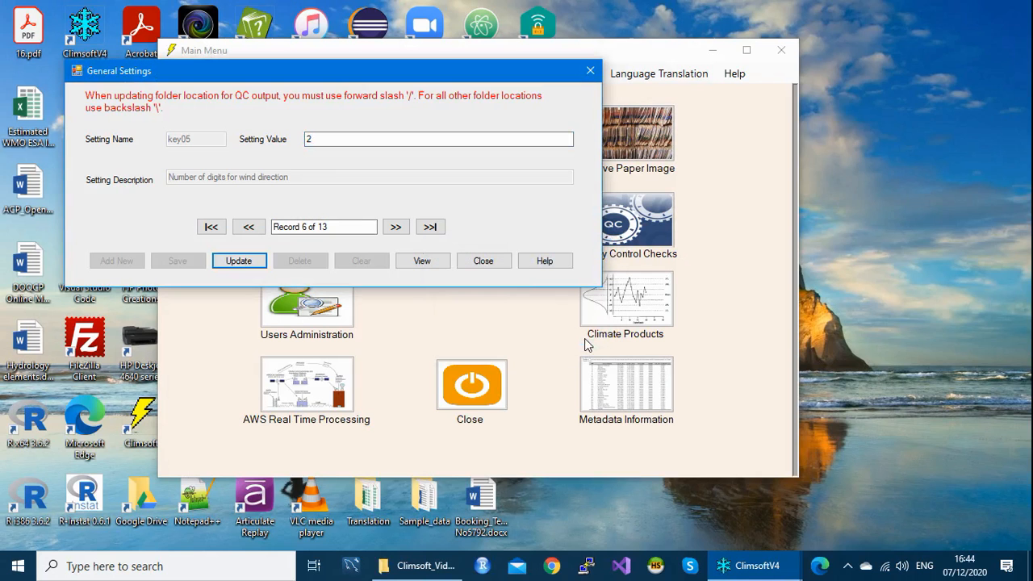
left_click(483, 262)
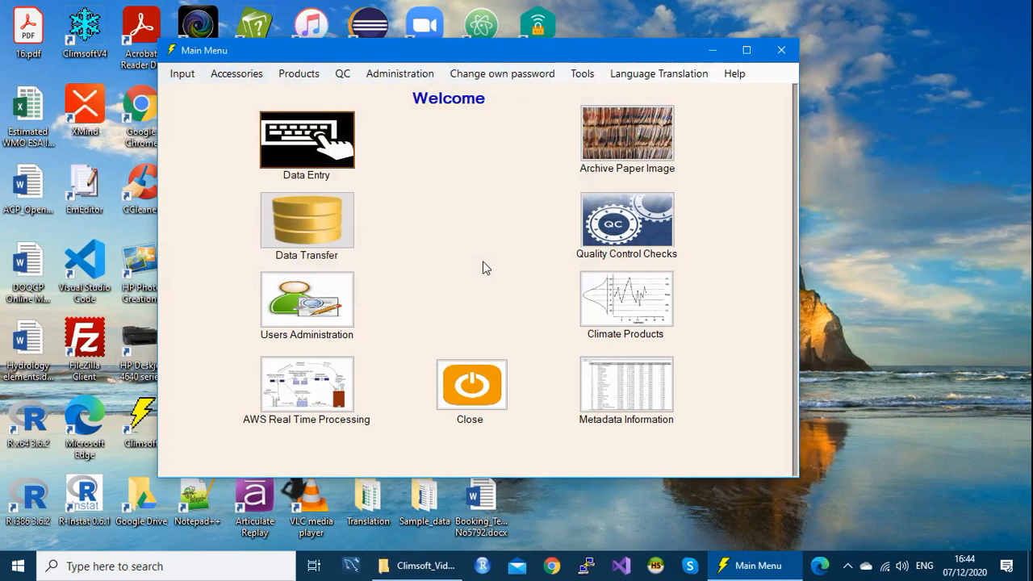
Step: Open the form_hourlywind entry form from the list of data entry forms
left_click(312, 141)
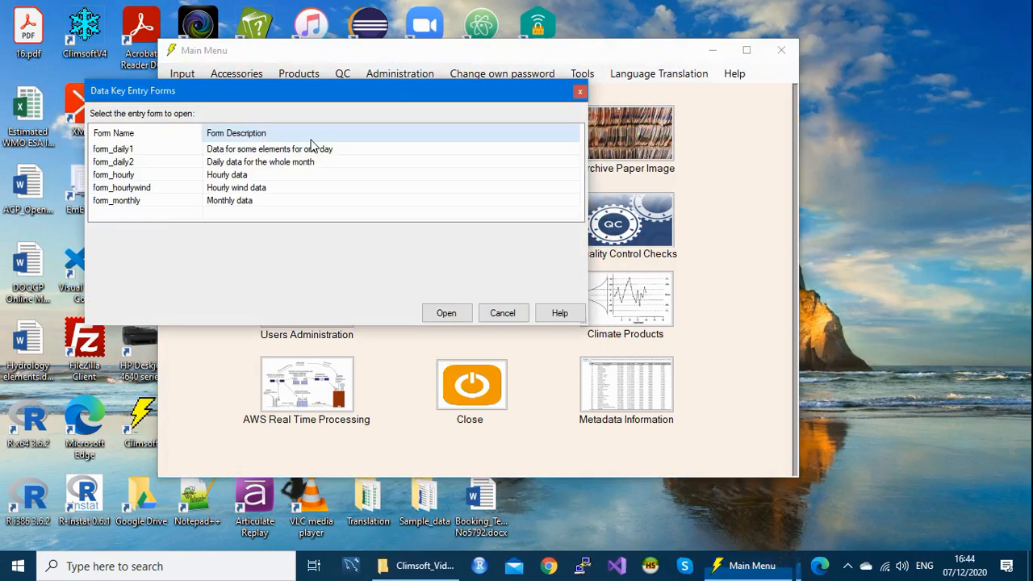
left_click(159, 201)
left_click(153, 189)
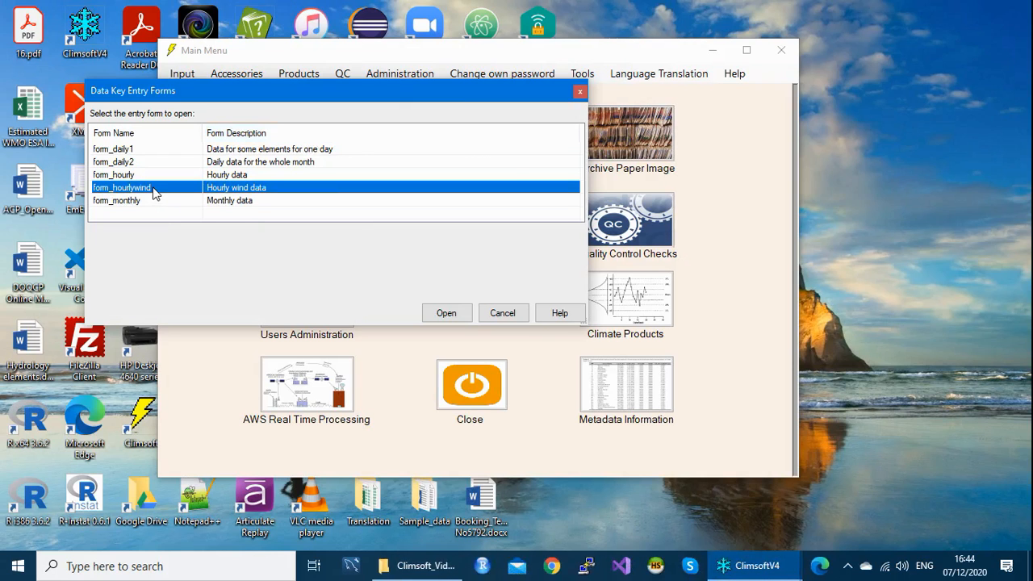
double_click(154, 193)
left_click_drag(415, 117, 445, 57)
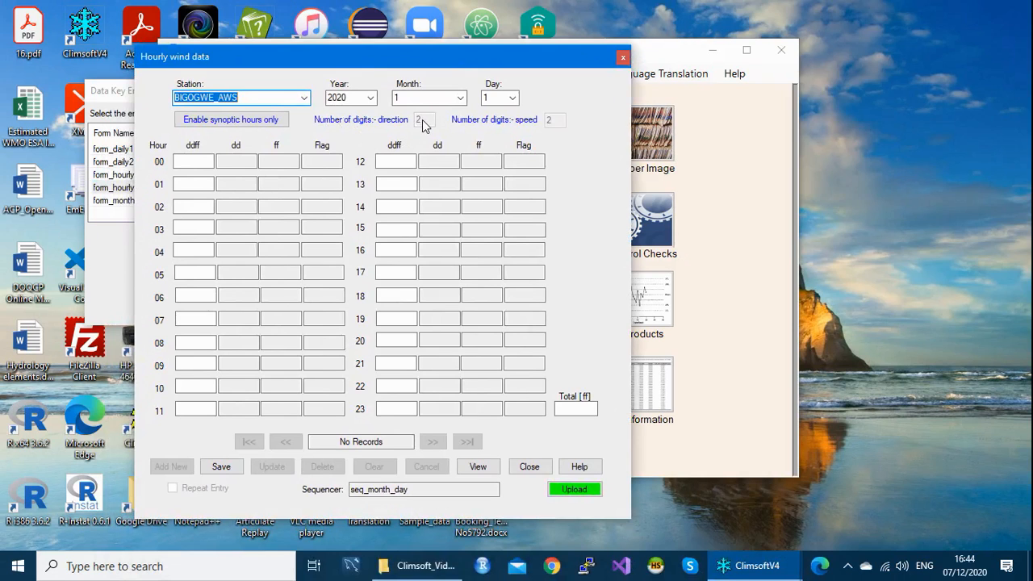
Step: Enter ddff 2705 for hour 00, dismiss the wrong-digits error, and close the form
left_click(184, 162)
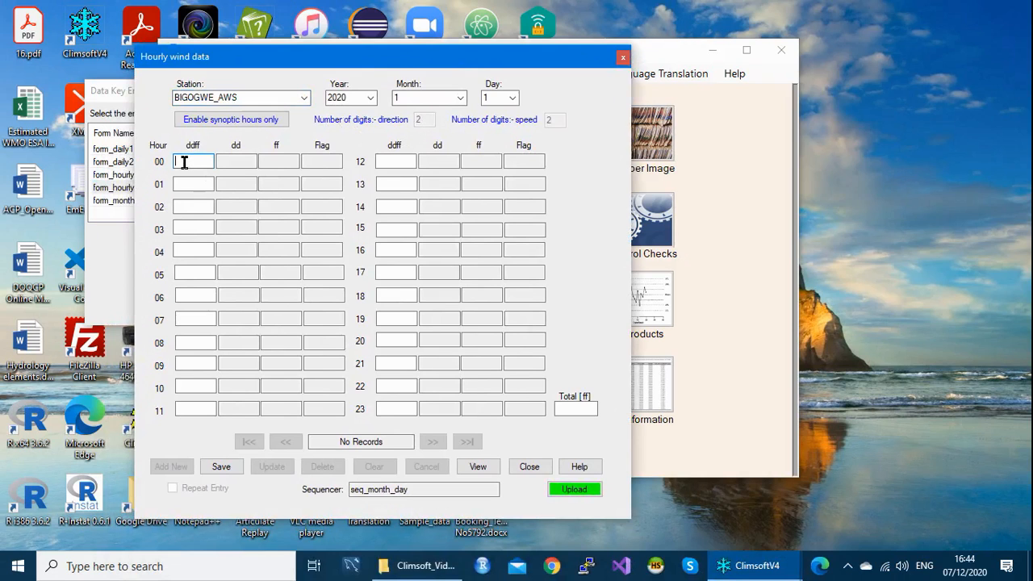
type("2705")
key("Return")
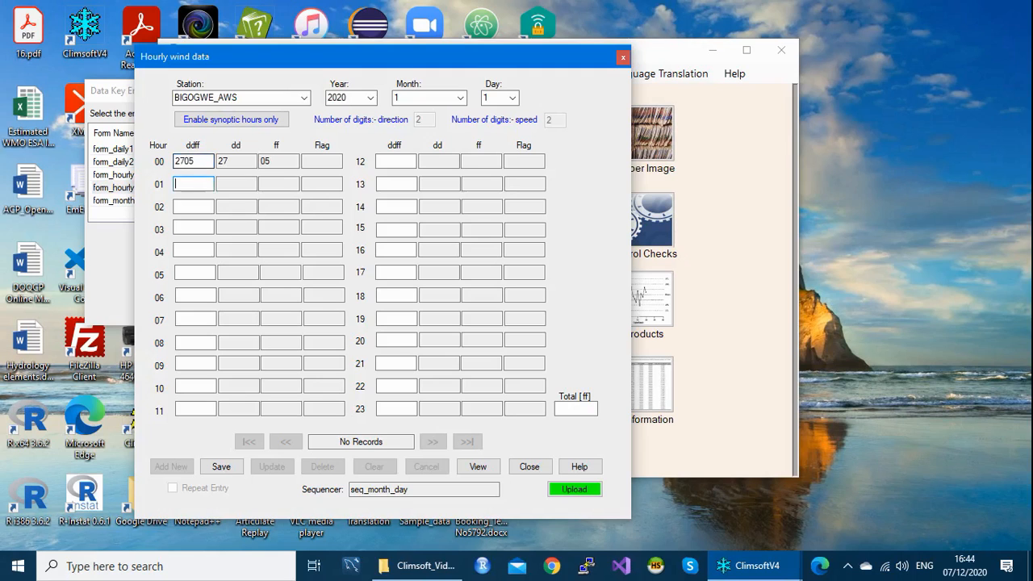
type("27005")
key("Return")
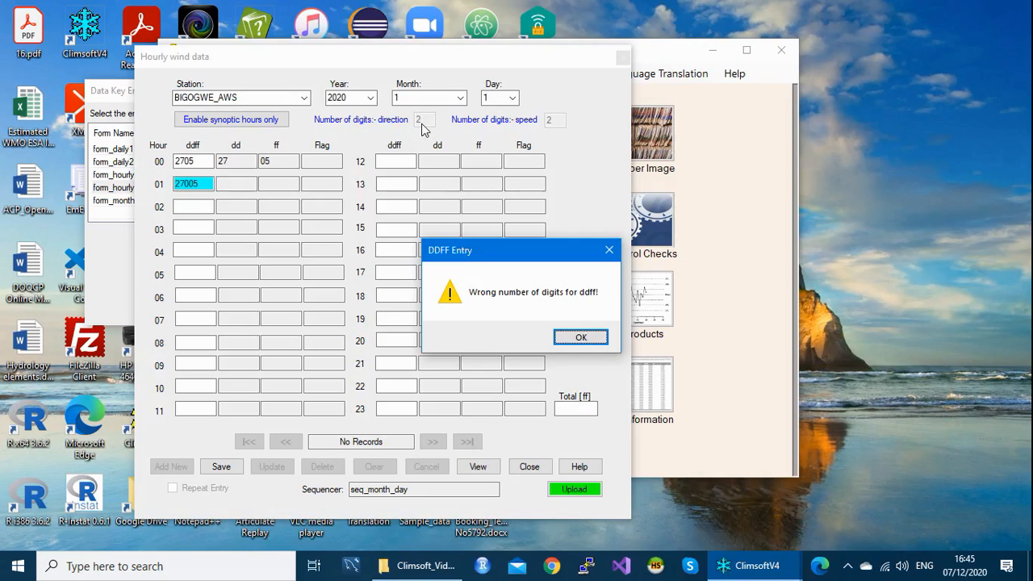
left_click(610, 251)
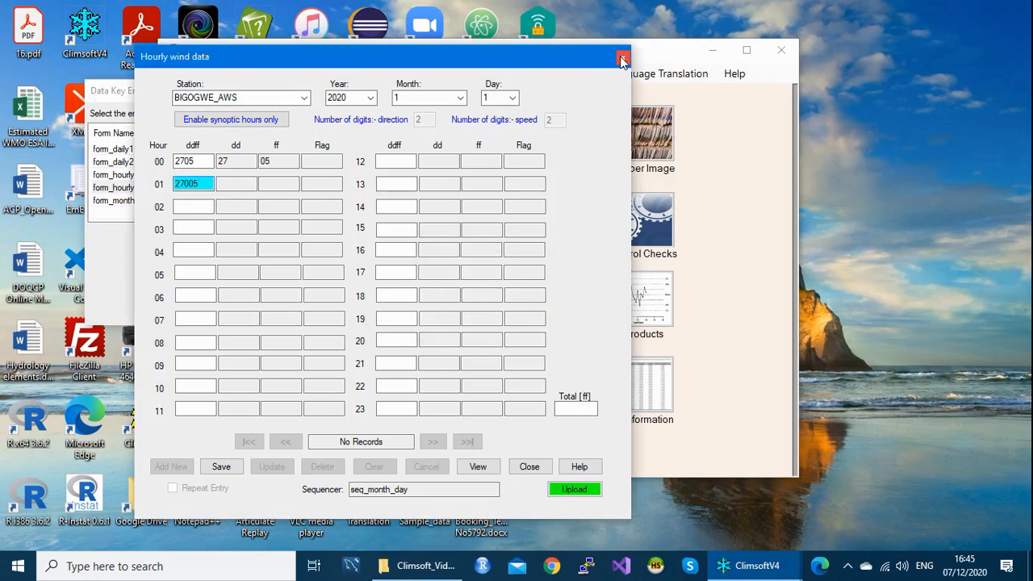
left_click(622, 58)
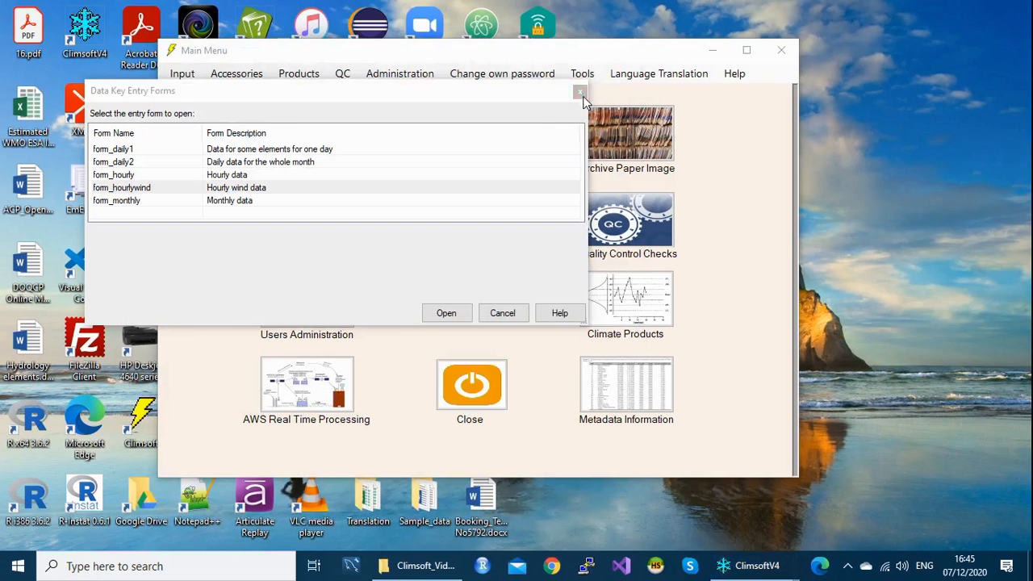
Step: Open the General Settings form from Tools, showing record key00 with value 850
left_click(502, 313)
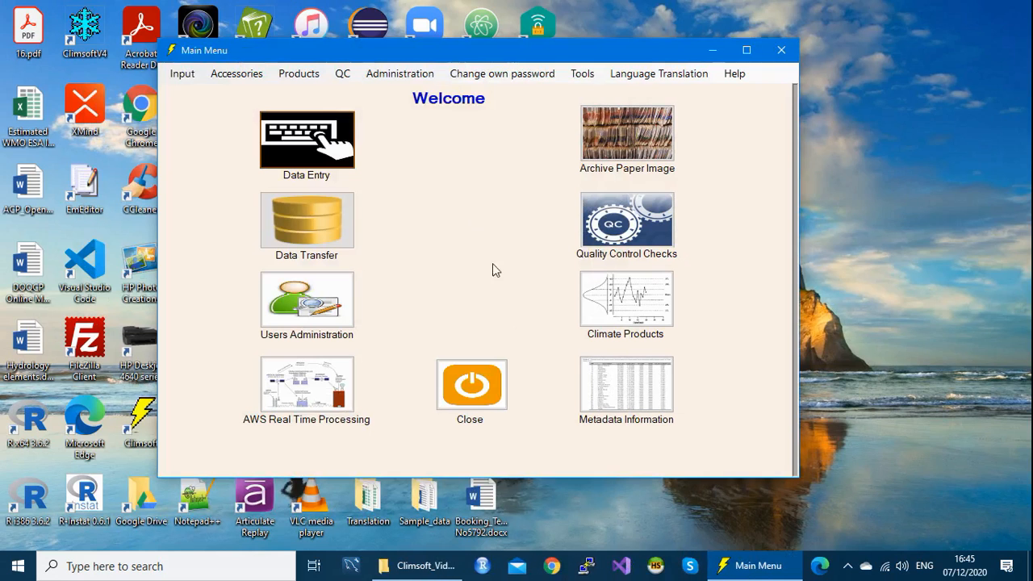
left_click_drag(477, 51, 476, 43)
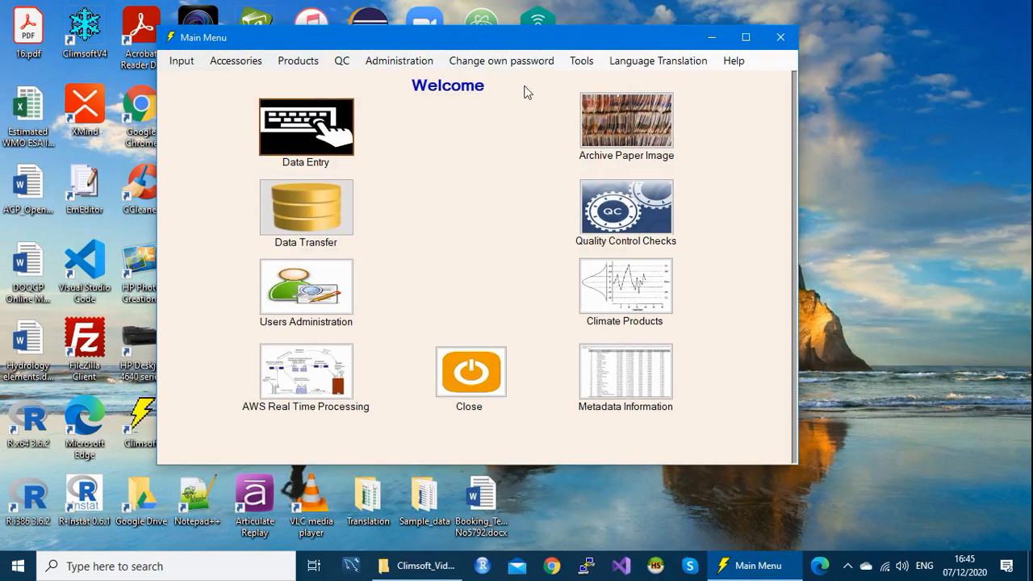
left_click(587, 66)
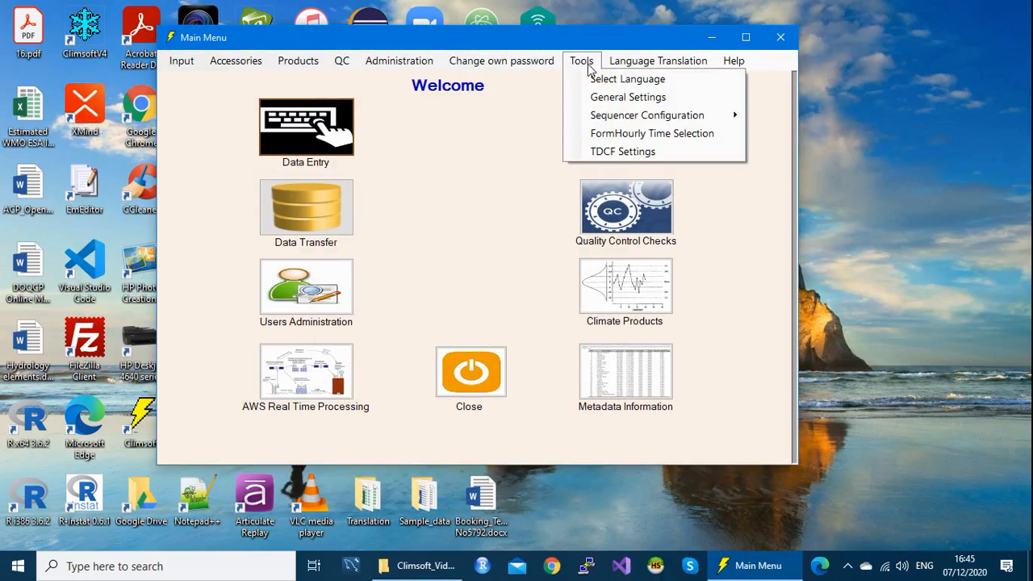
left_click(627, 97)
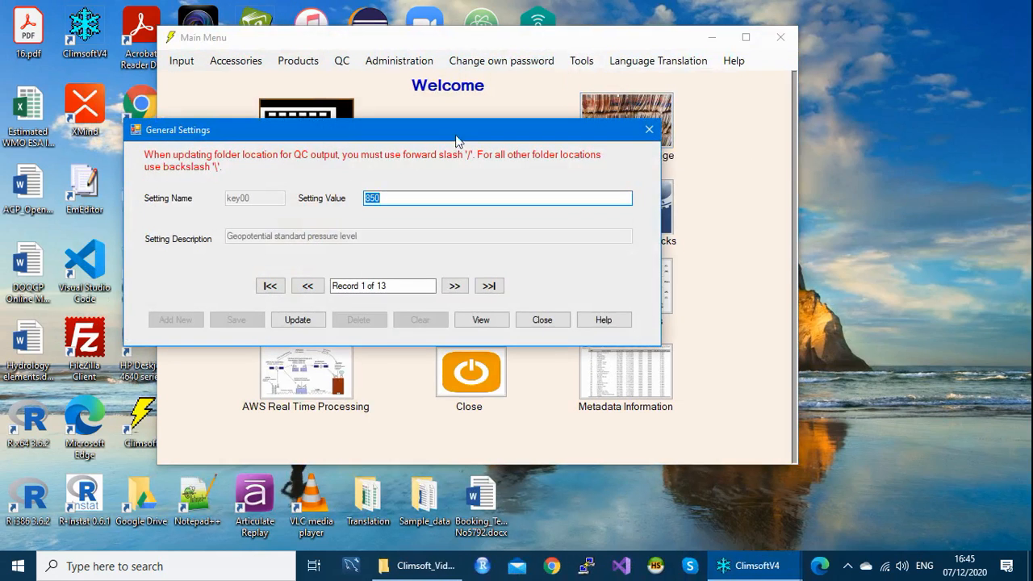
left_click_drag(456, 133, 464, 86)
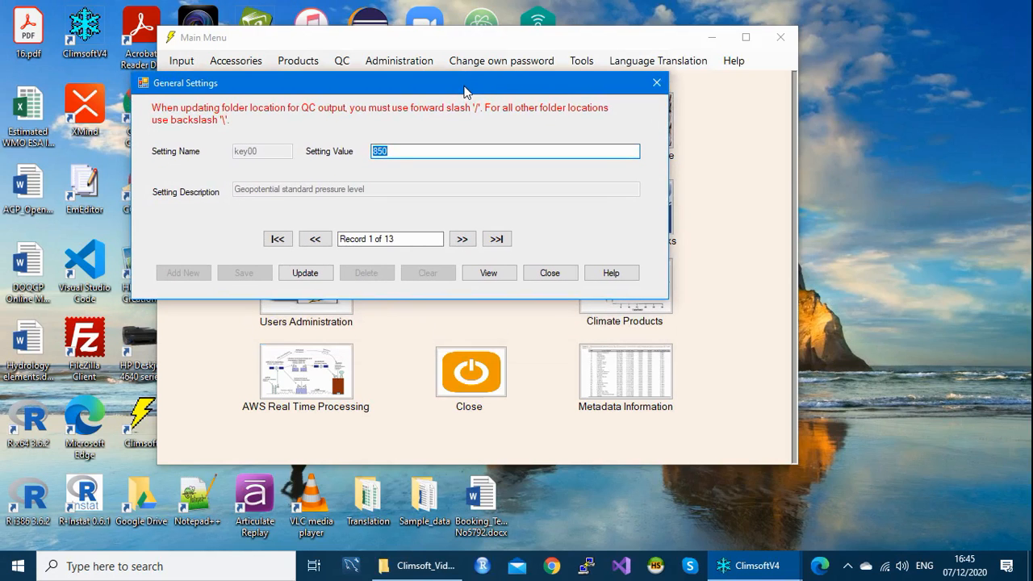
left_click(406, 151)
left_click_drag(396, 80, 411, 78)
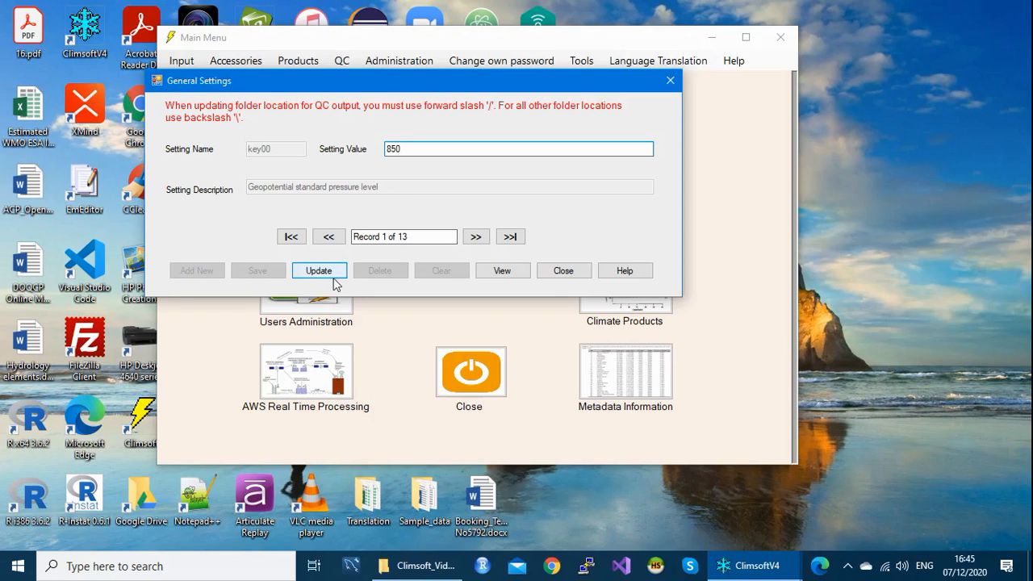
Step: Browse forward through key01 (6) and key02 (18) to the last record key12, then return to key00
left_click(475, 237)
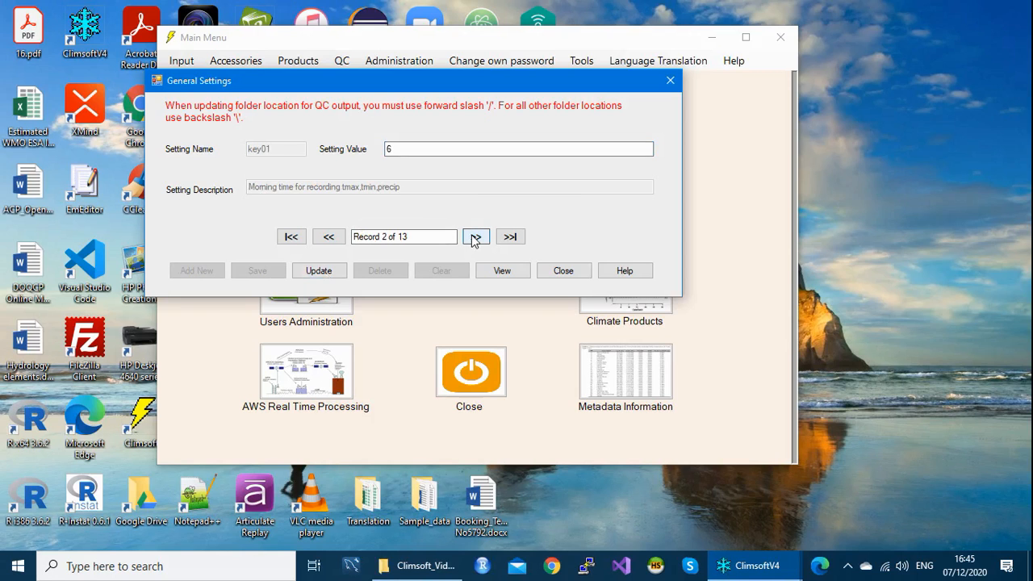
double_click(388, 149)
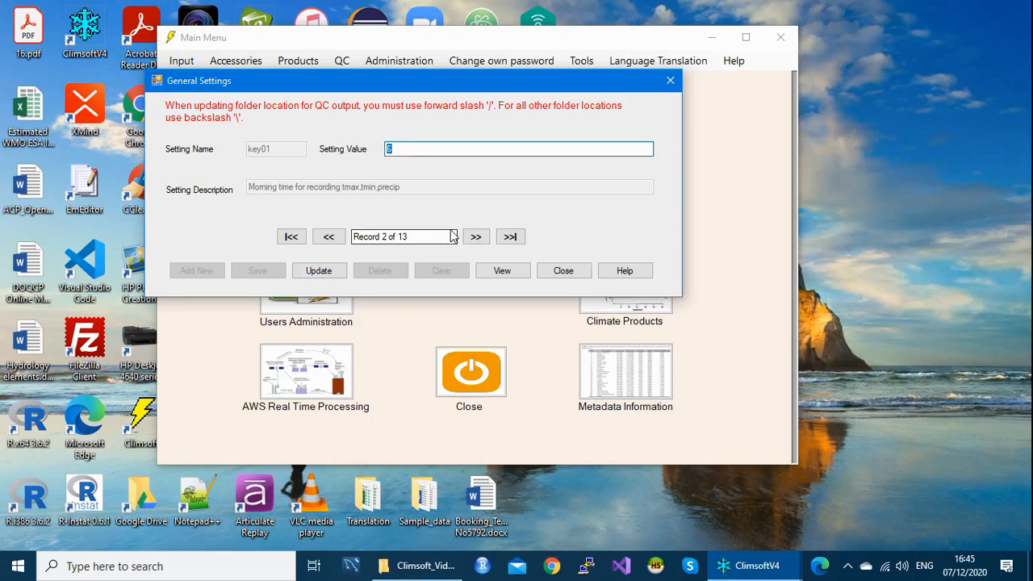
left_click(476, 237)
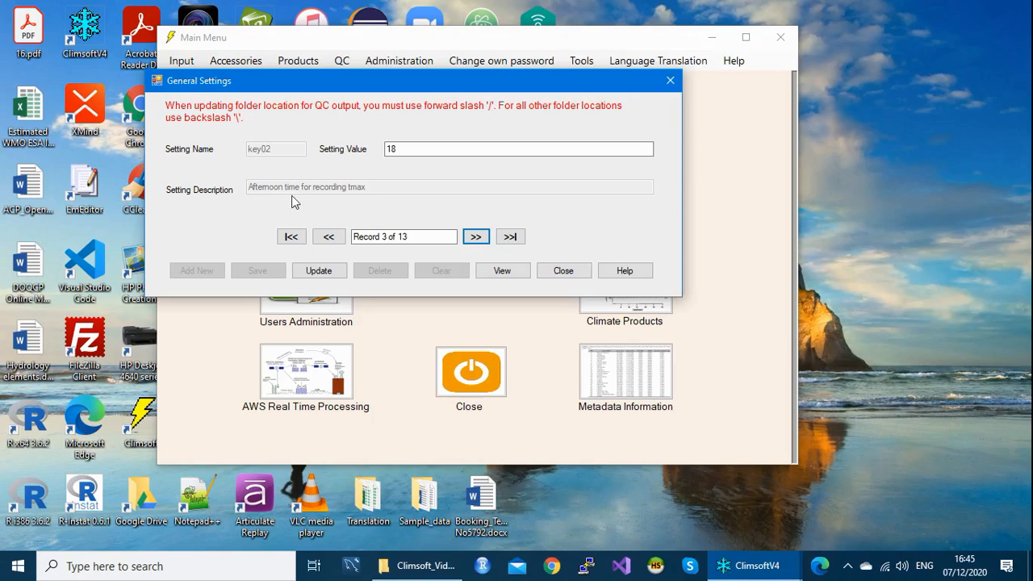
double_click(392, 149)
left_click(474, 238)
left_click(475, 238)
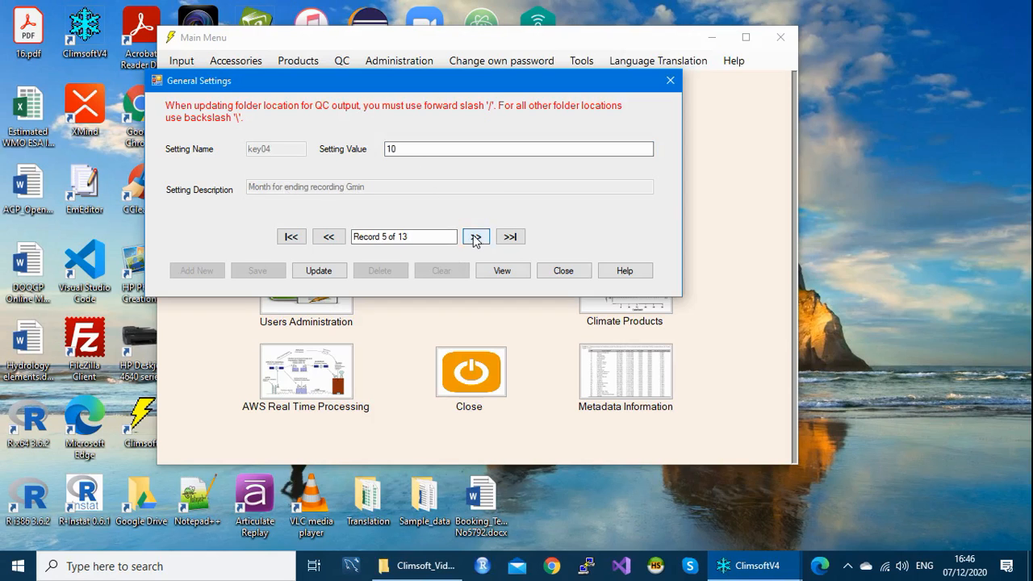
left_click(475, 237)
left_click(476, 237)
left_click(475, 237)
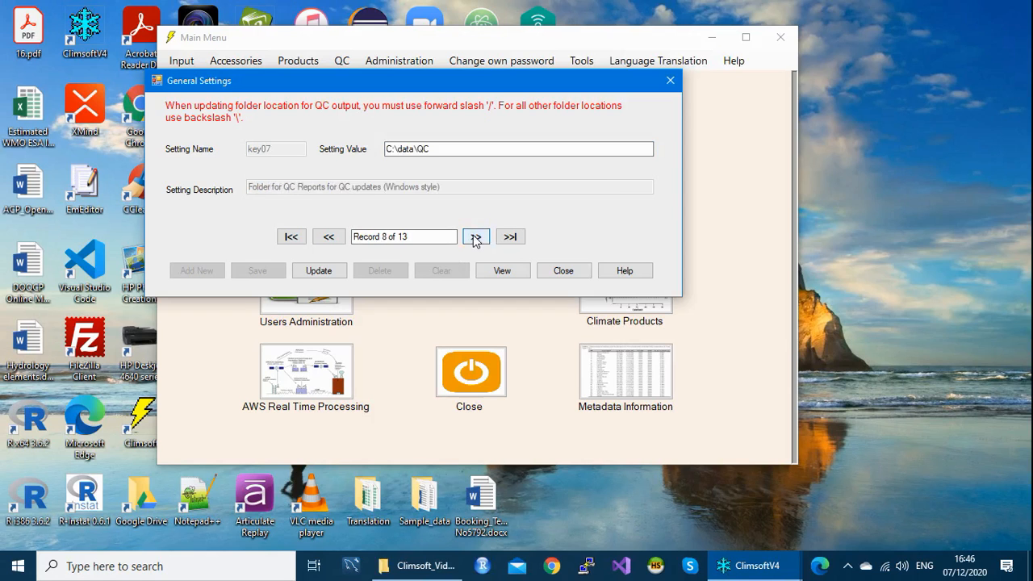
left_click(510, 237)
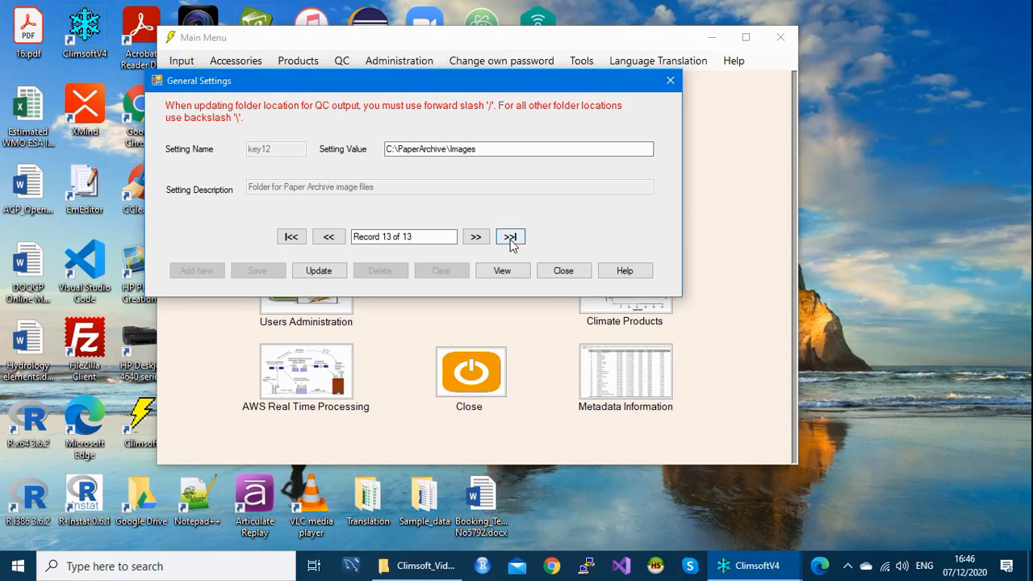
left_click(291, 237)
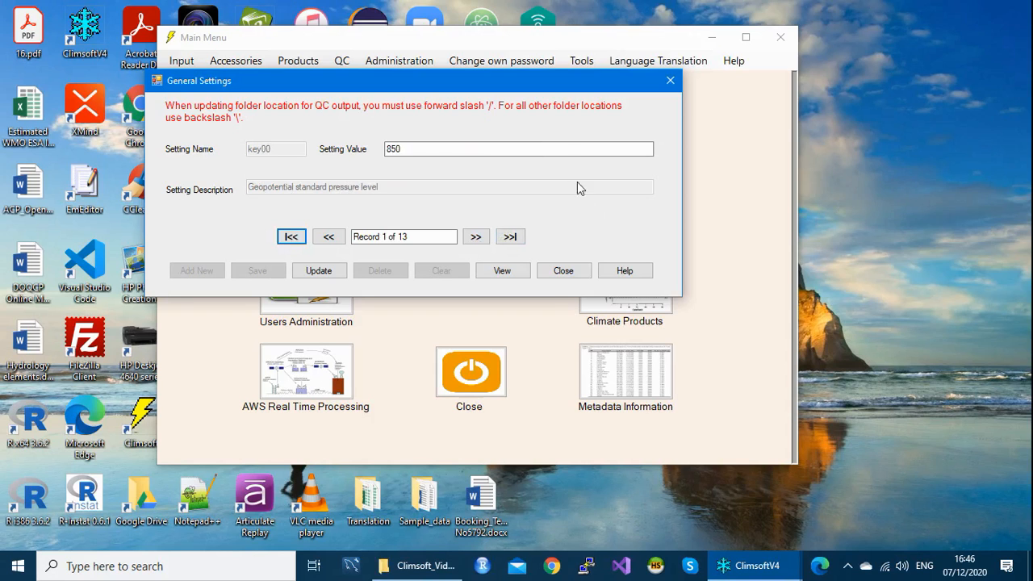
left_click_drag(501, 80, 540, 76)
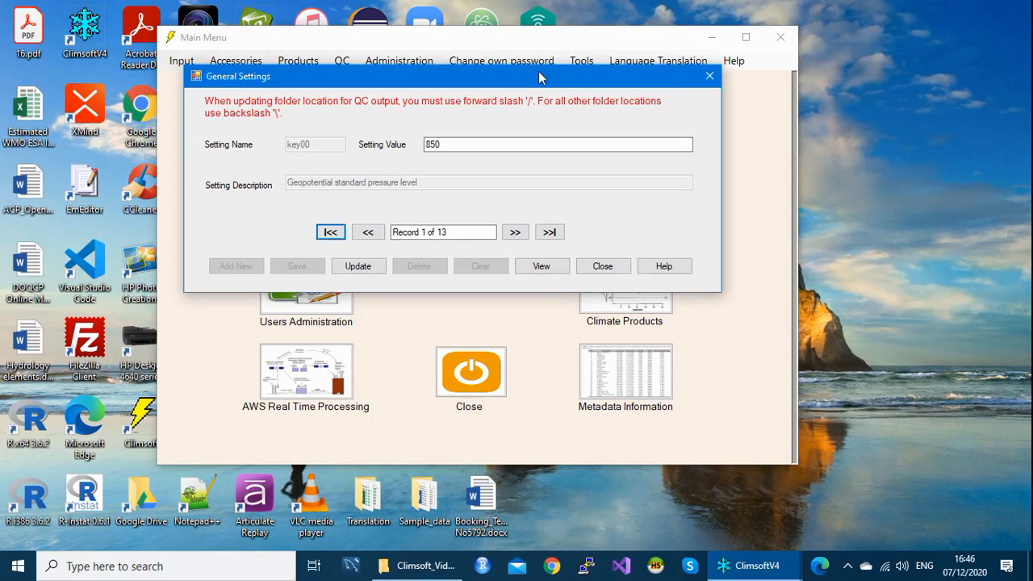
Step: Open the Data View of all settings, dismiss the folder notice, and widen keyValue and keyDescription columns
left_click(550, 268)
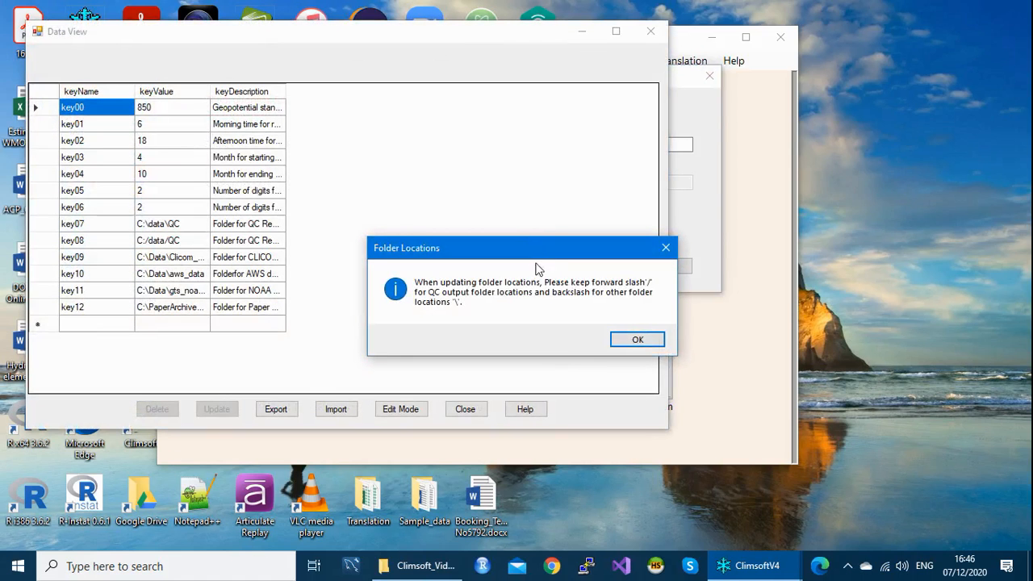
left_click_drag(542, 251, 482, 142)
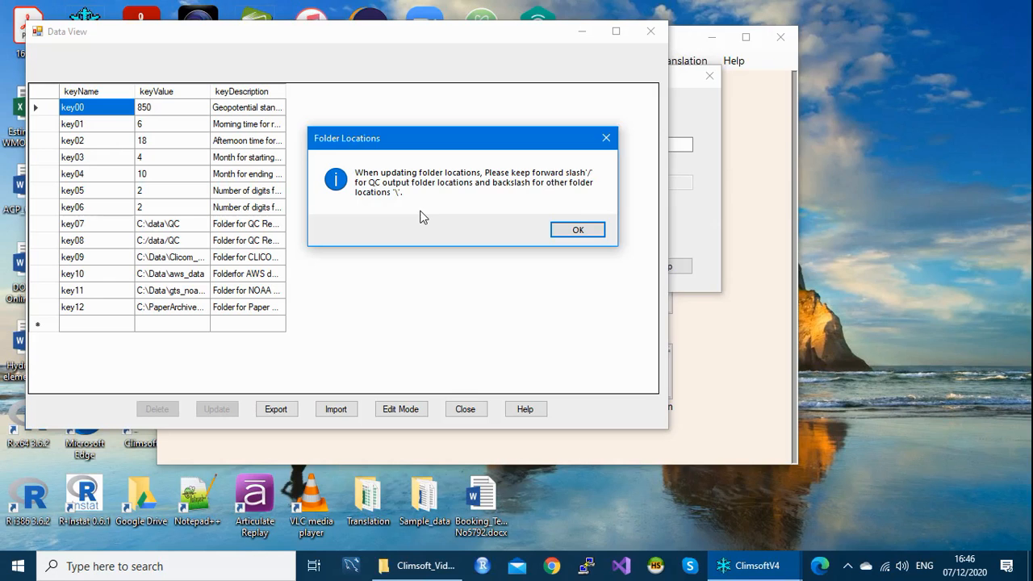
left_click(577, 230)
left_click_drag(483, 37, 590, 52)
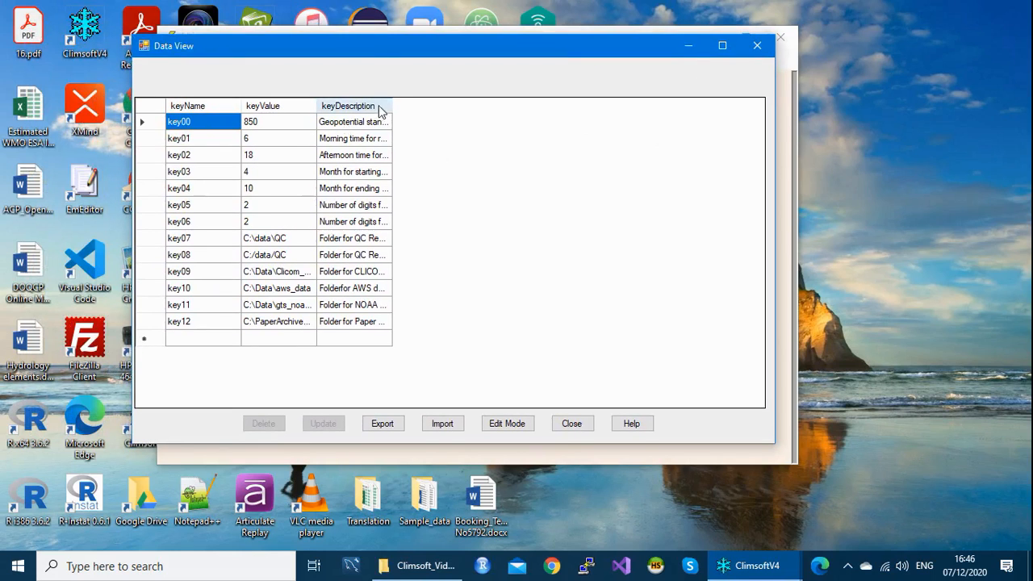
left_click_drag(392, 104, 632, 139)
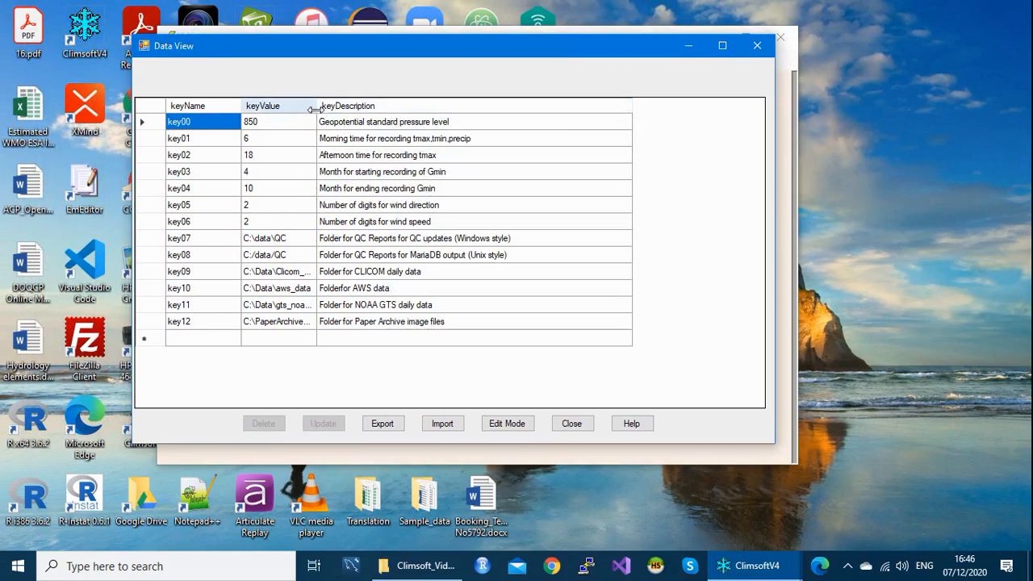
left_click_drag(401, 112, 418, 109)
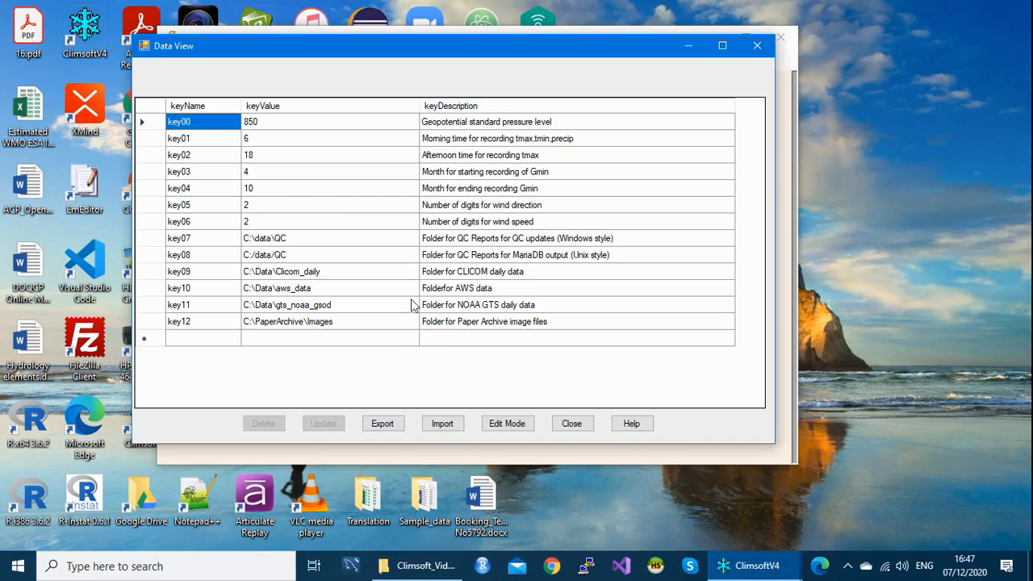
left_click(266, 125)
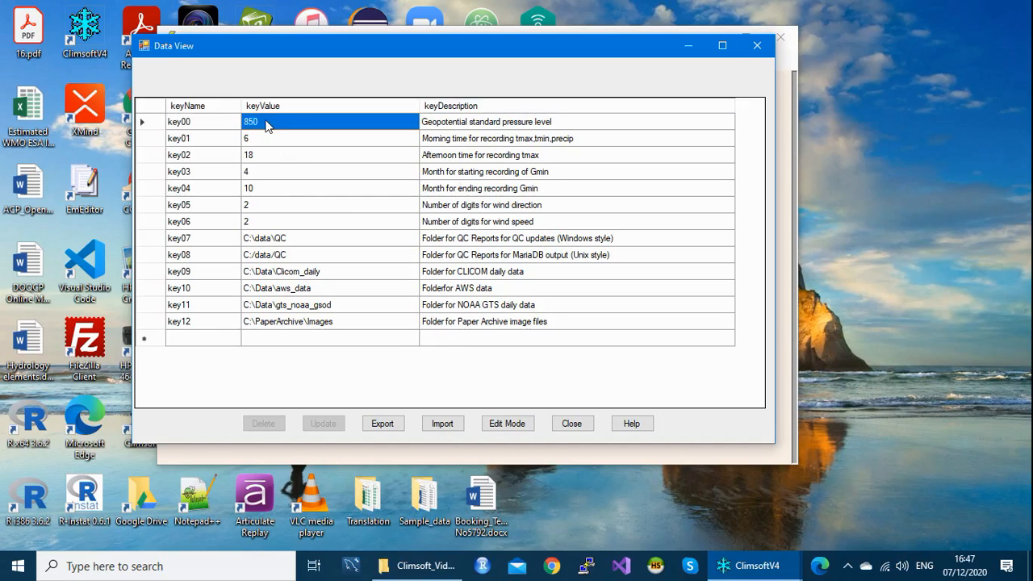
left_click(265, 122)
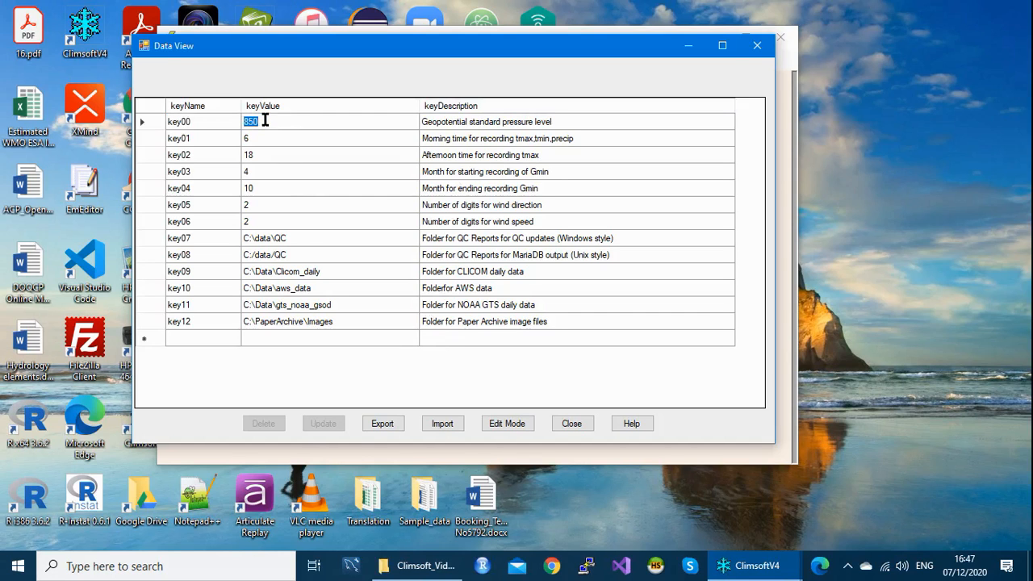
left_click(258, 140)
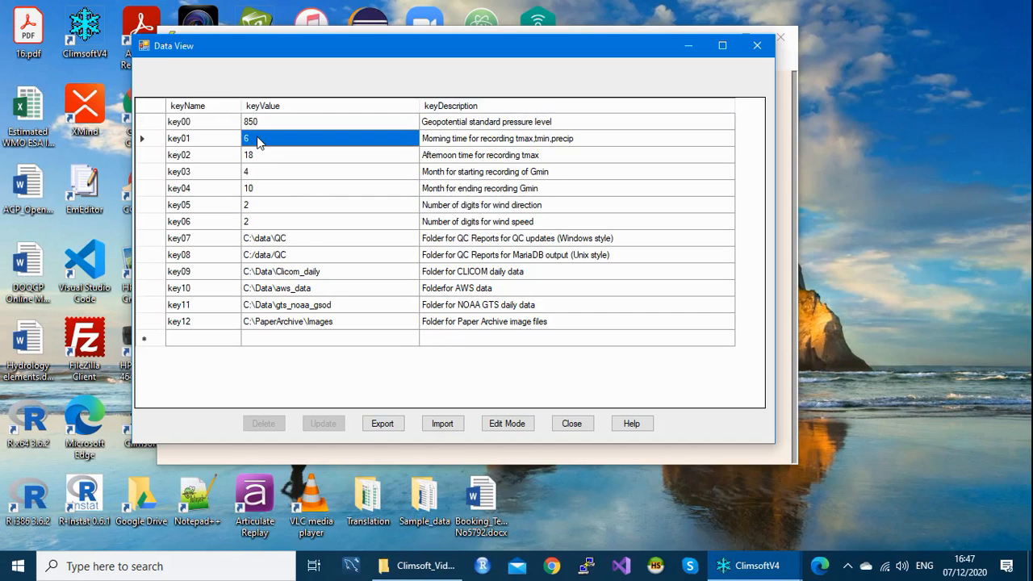
left_click(258, 140)
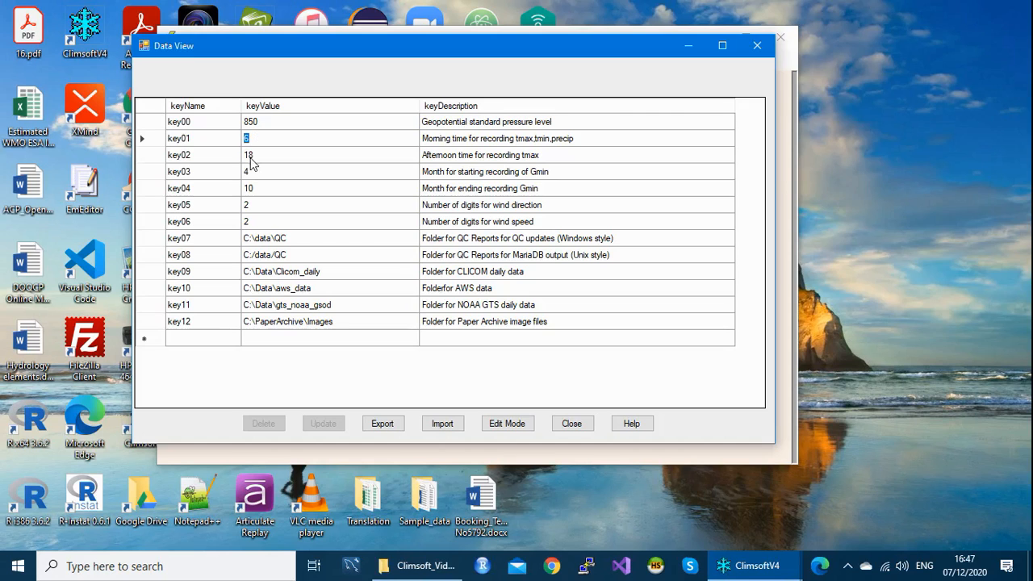
left_click(252, 161)
left_click(252, 161)
left_click(256, 179)
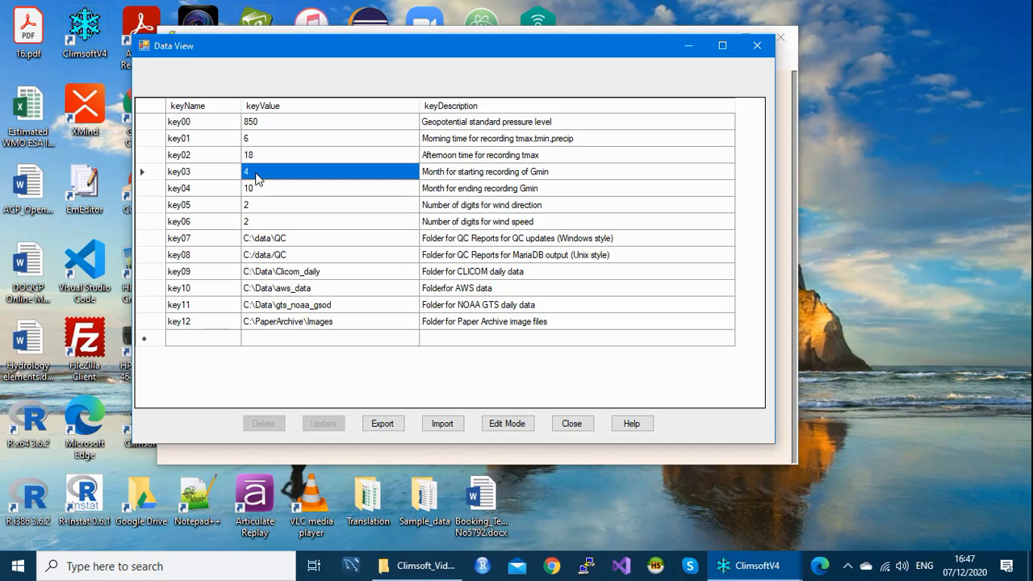
left_click(254, 172)
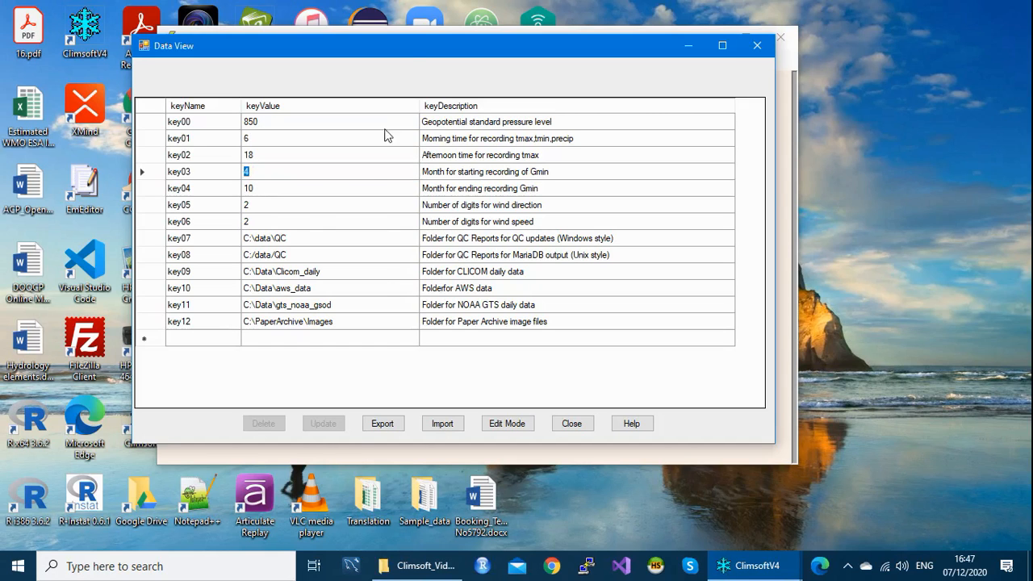
left_click_drag(409, 53, 408, 50)
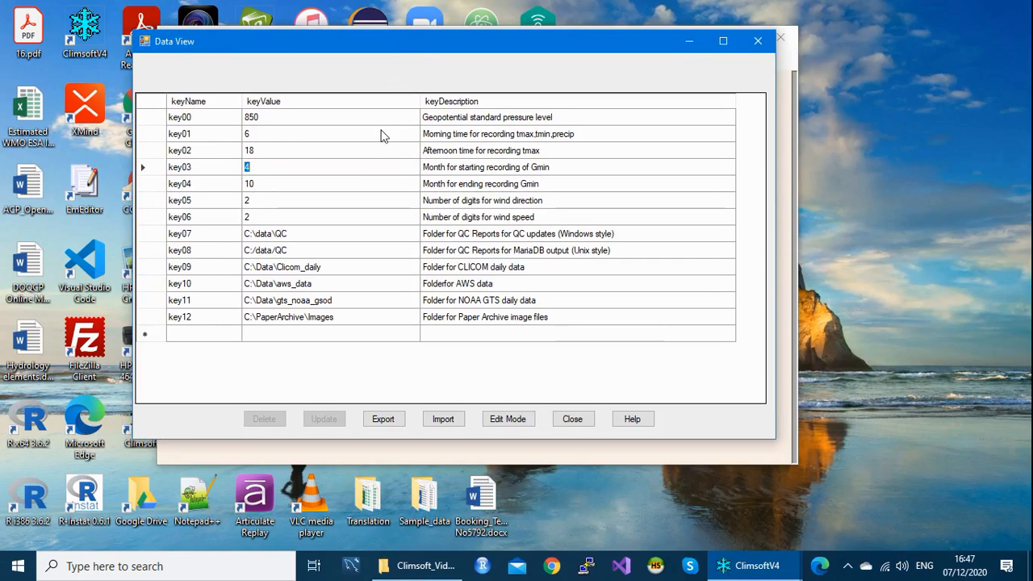
left_click(498, 119)
left_click(498, 119)
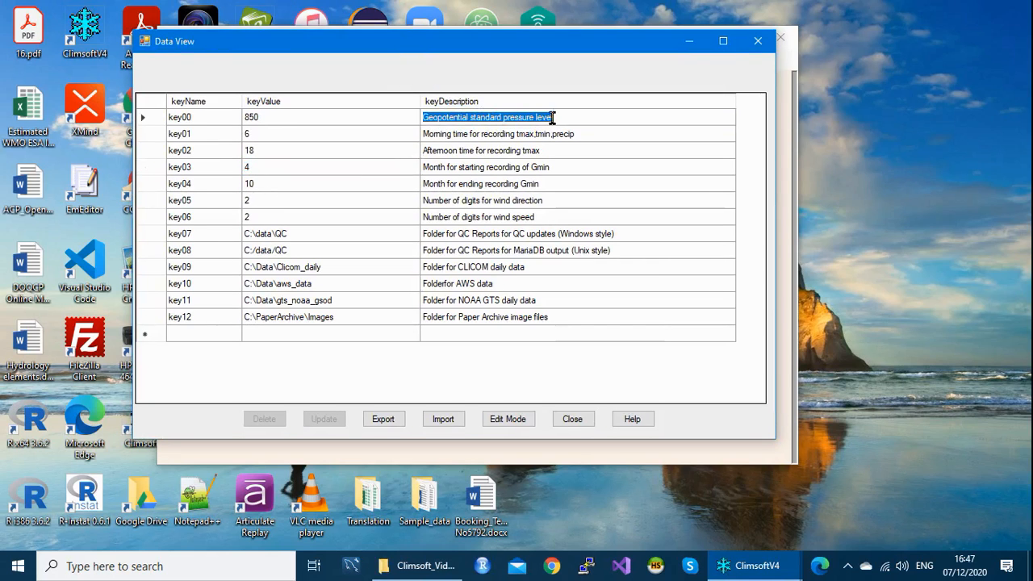
left_click(489, 137)
left_click(489, 139)
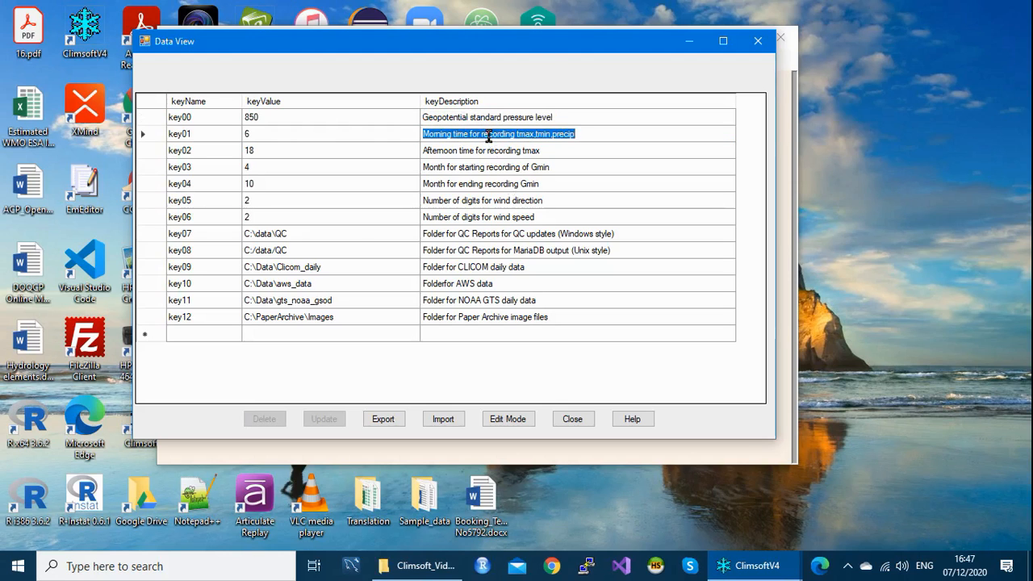
left_click(364, 218)
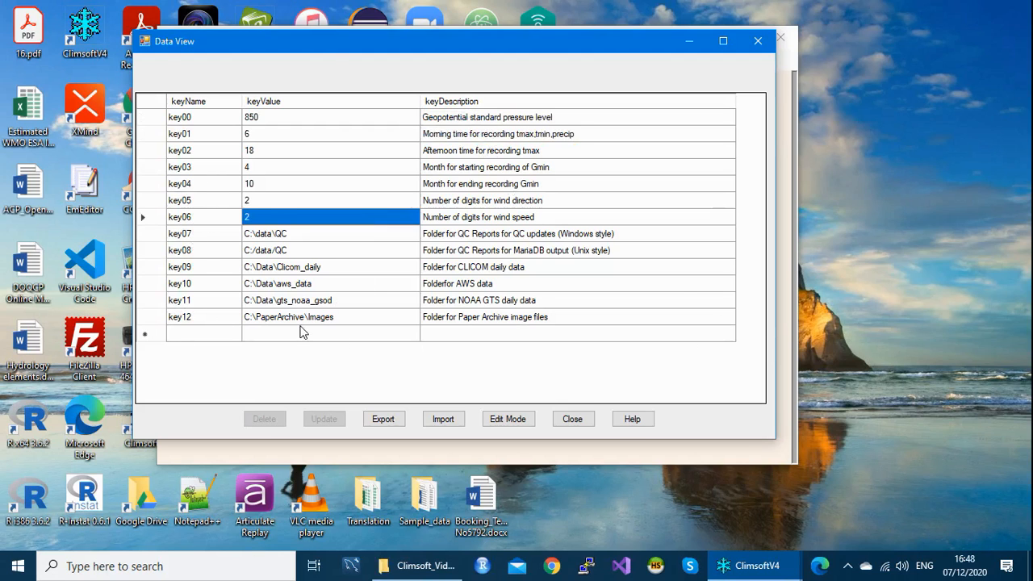
left_click(280, 202)
left_click(279, 198)
left_click(273, 222)
left_click(273, 222)
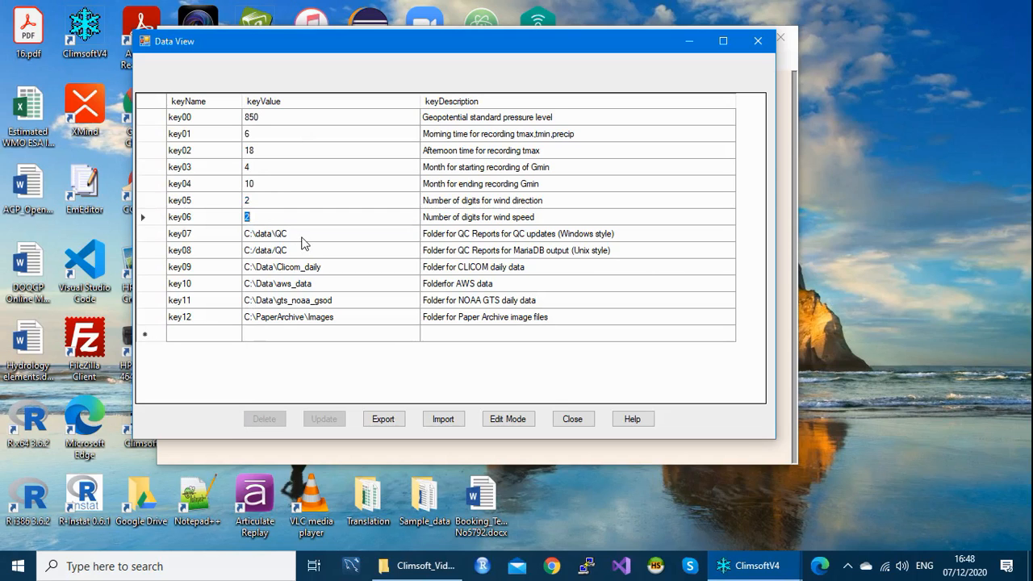
left_click(302, 239)
left_click(302, 242)
Step: In the Data View grid, enter 9 for key01, 21 for key02 and 3 for key05
left_click(266, 138)
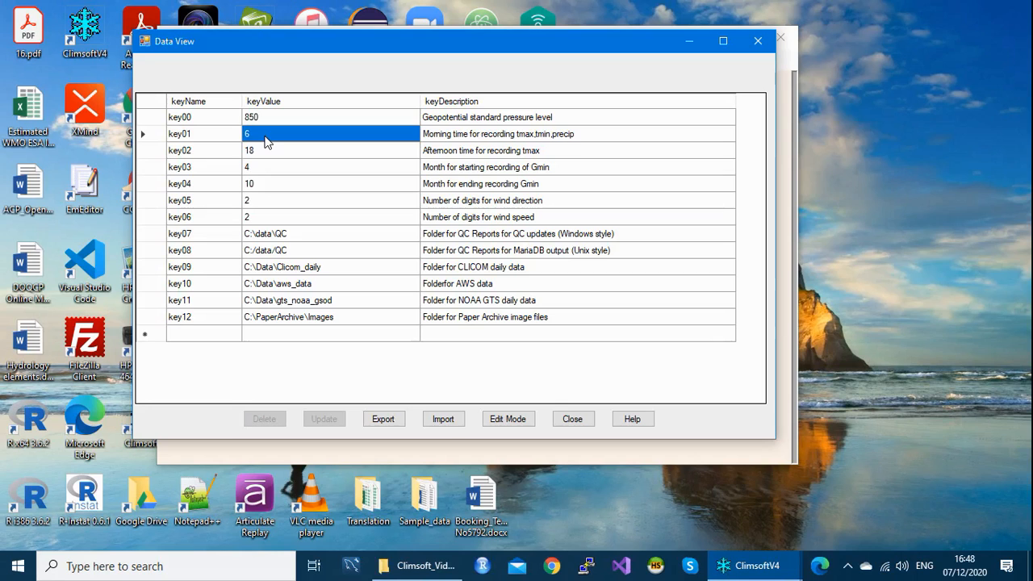
left_click(265, 137)
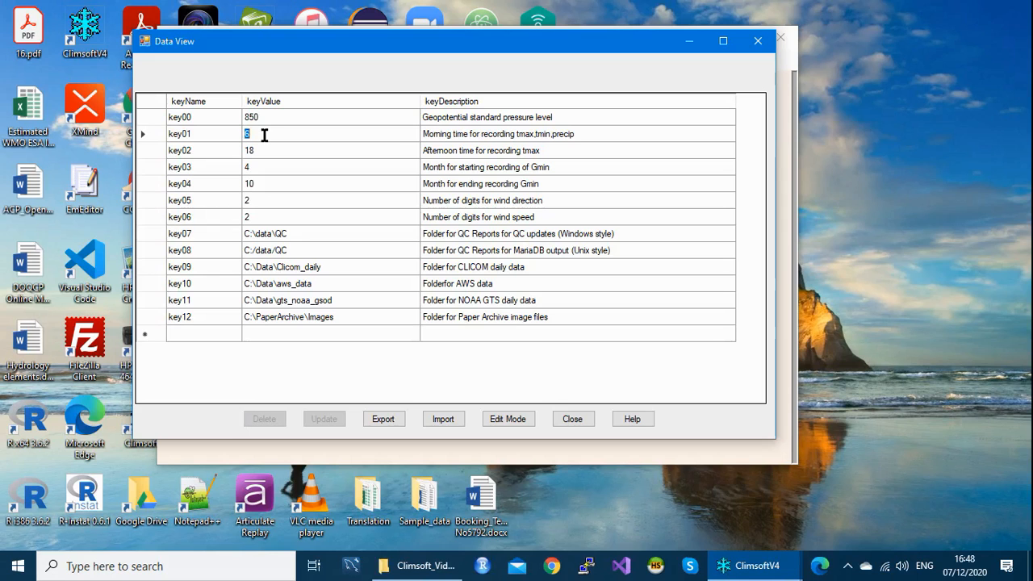
type("9")
left_click(255, 155)
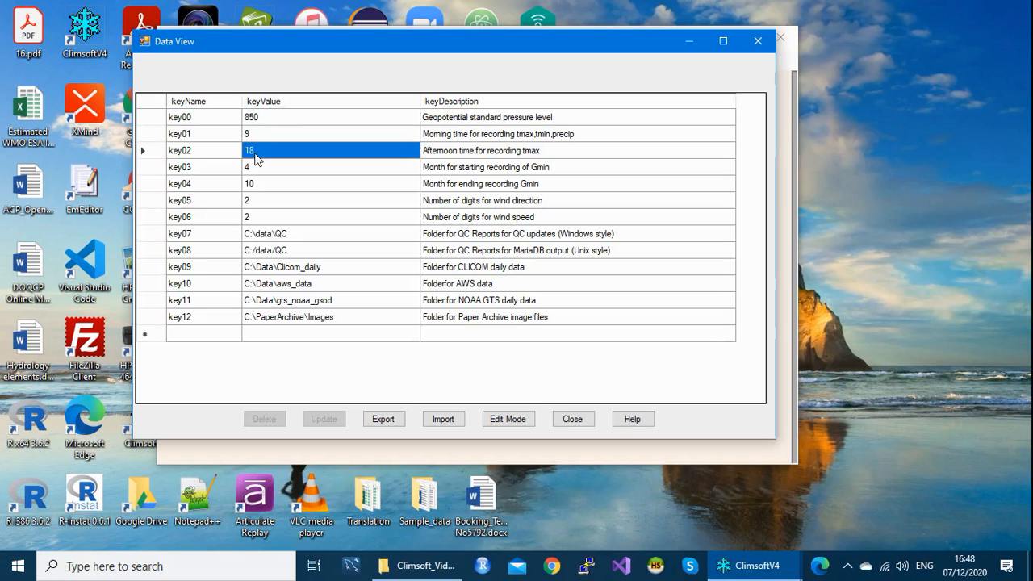
left_click(254, 151)
type("21")
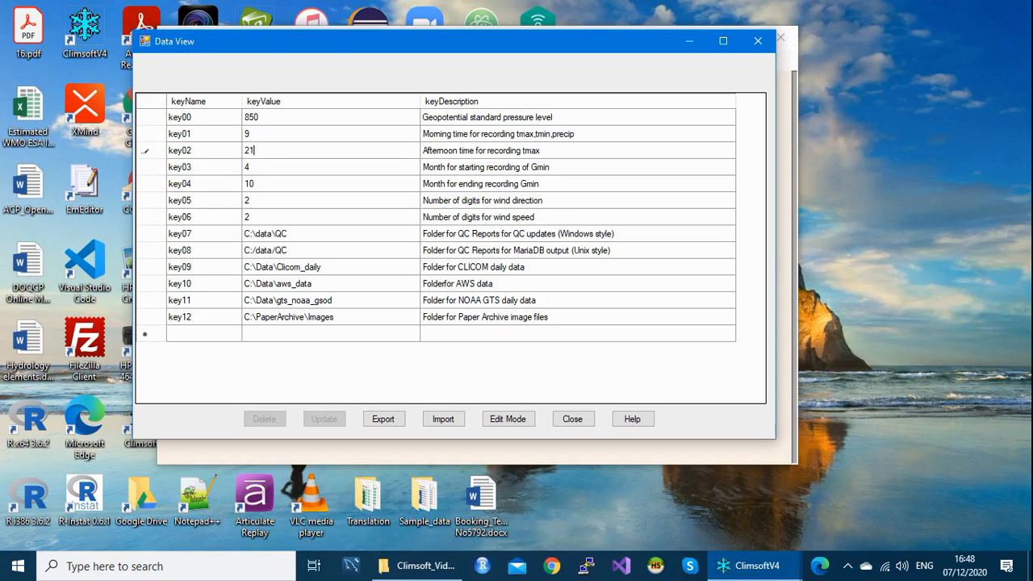
left_click(250, 206)
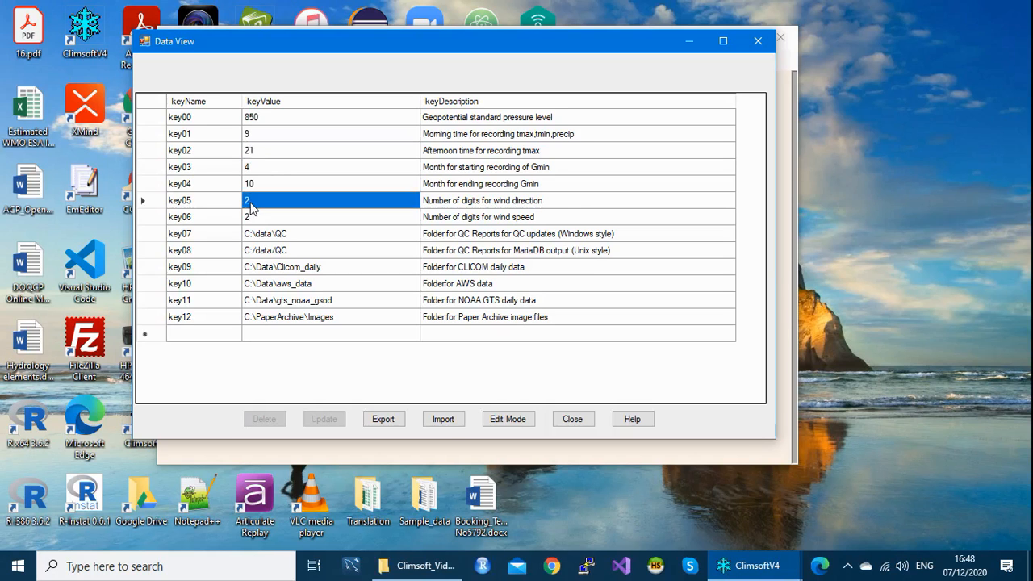
left_click(249, 201)
type("3")
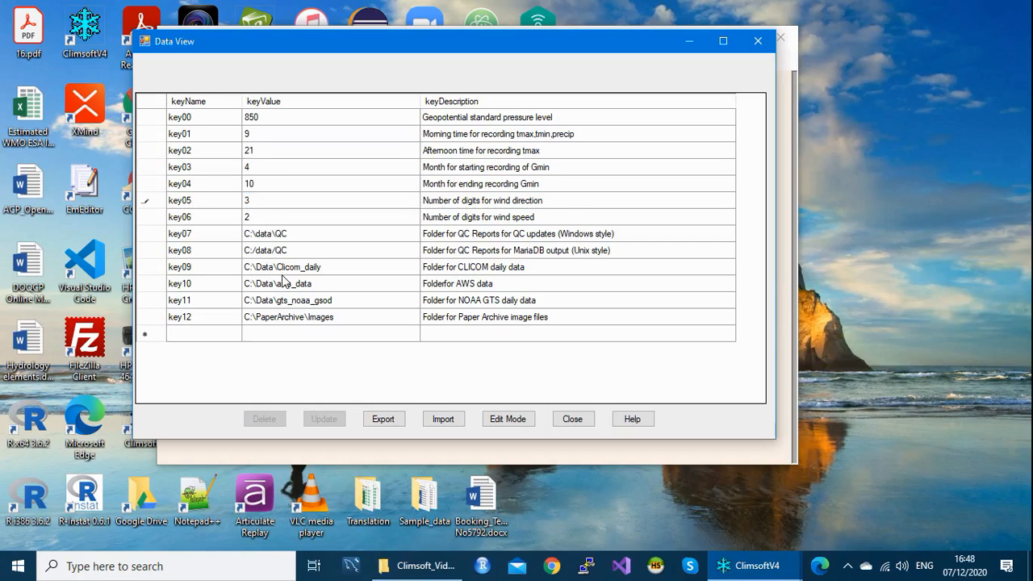
left_click(295, 233)
left_click(295, 233)
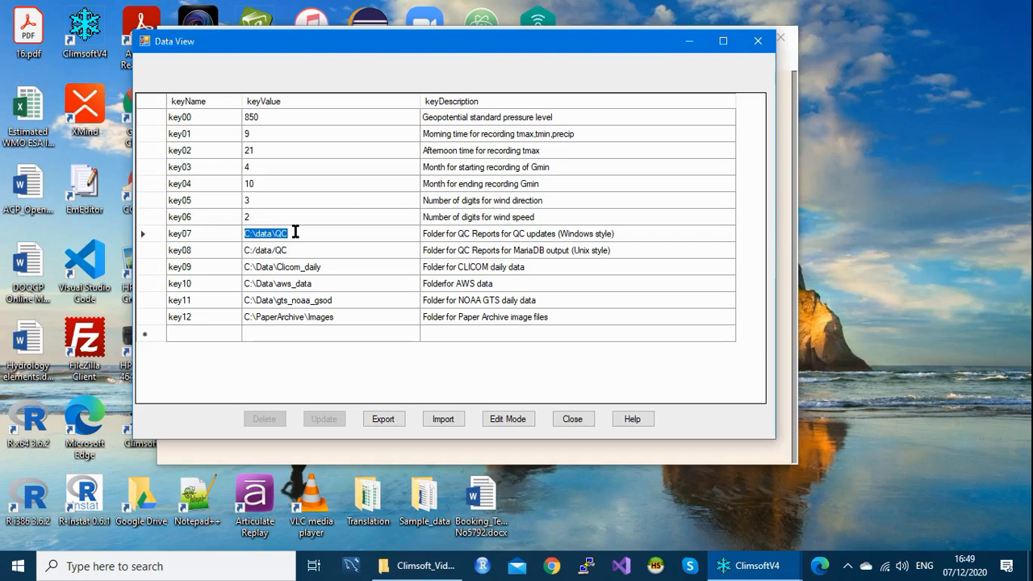
left_click(295, 232)
Step: Save the grid edits with Edit Mode and Update, confirming the update message
left_click(508, 419)
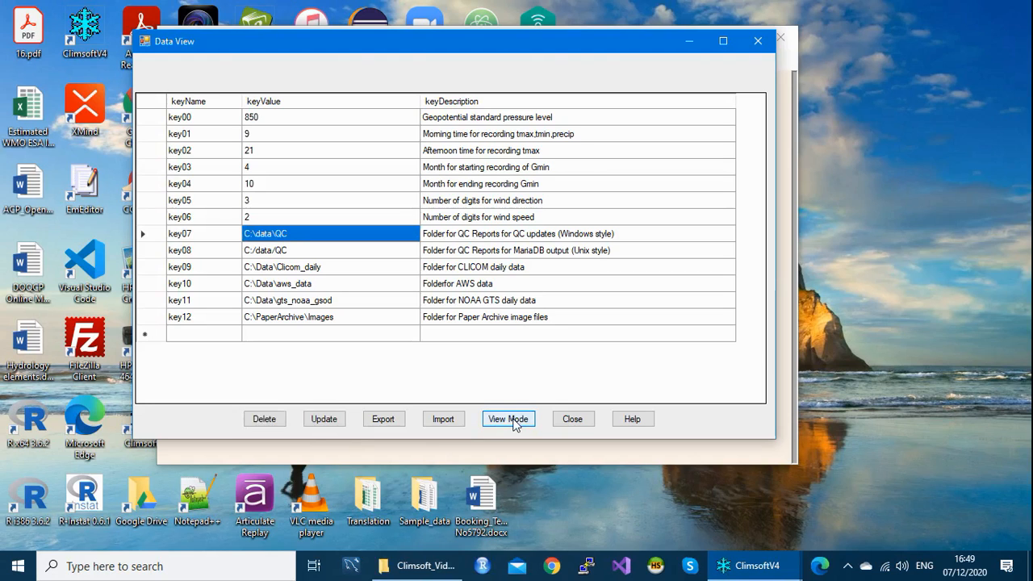
left_click(325, 420)
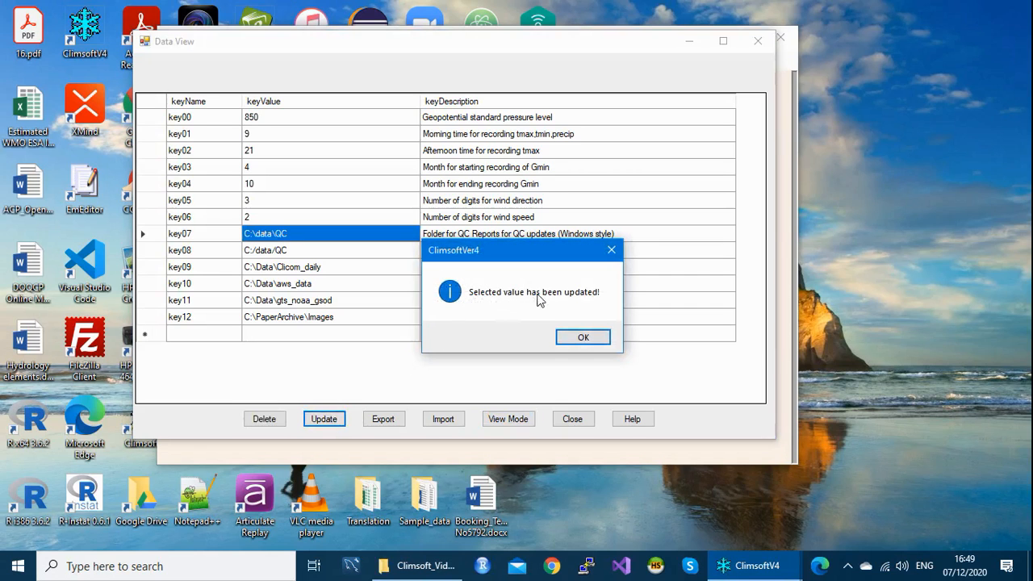
left_click(584, 338)
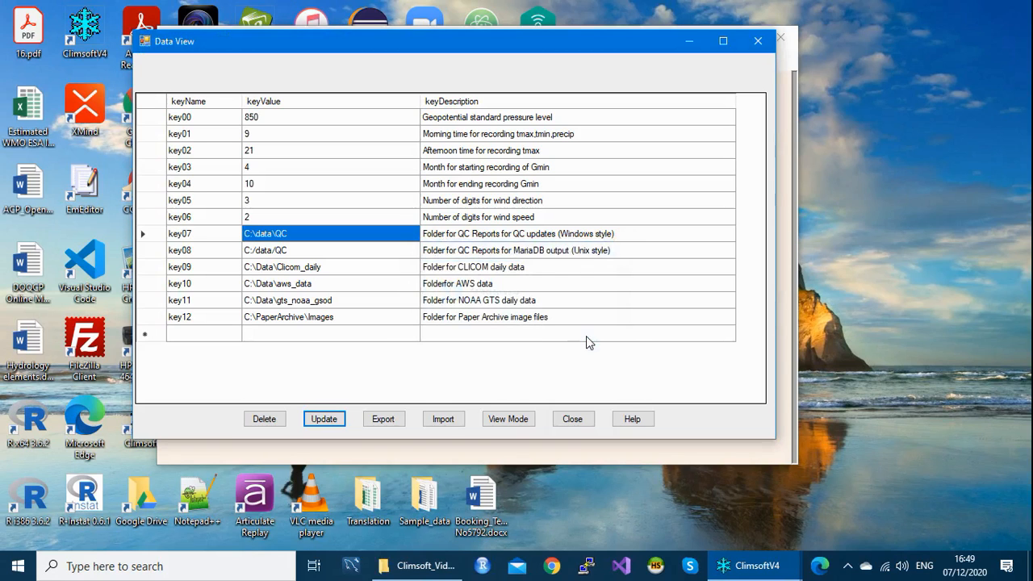
Step: Close Data View, step through General Settings to key02 (still 18), and close the form
left_click(758, 42)
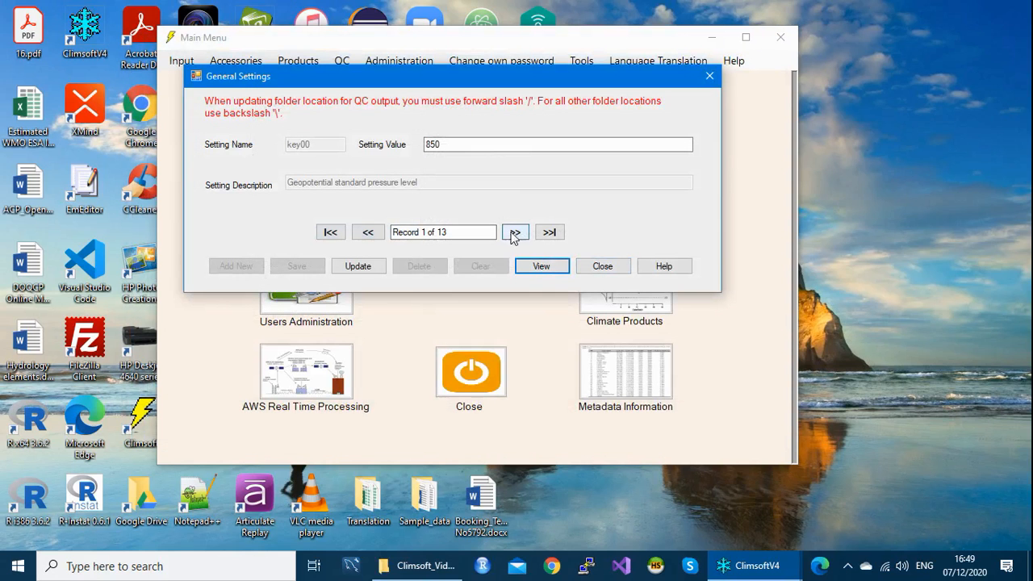
left_click(515, 234)
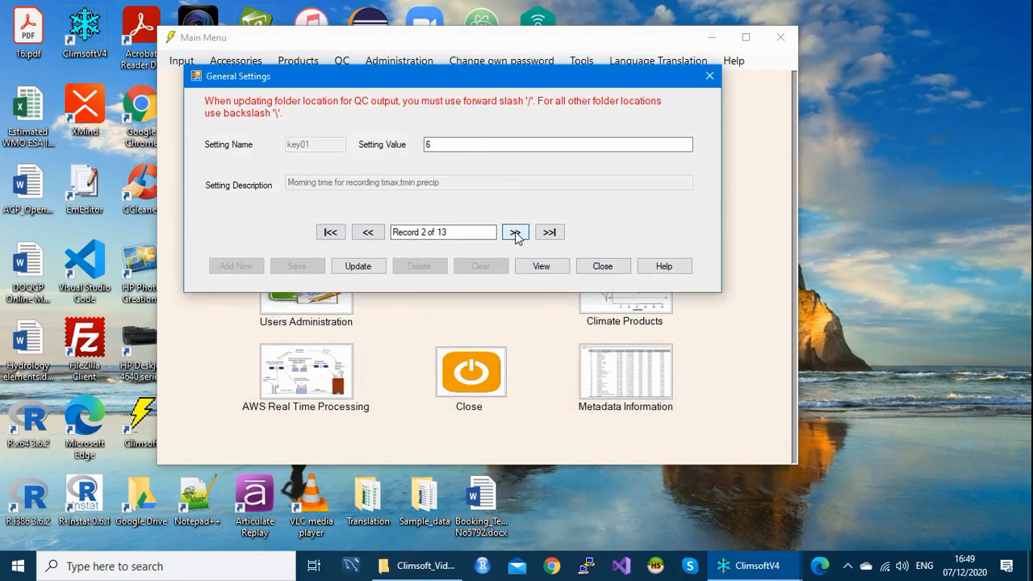
left_click(515, 233)
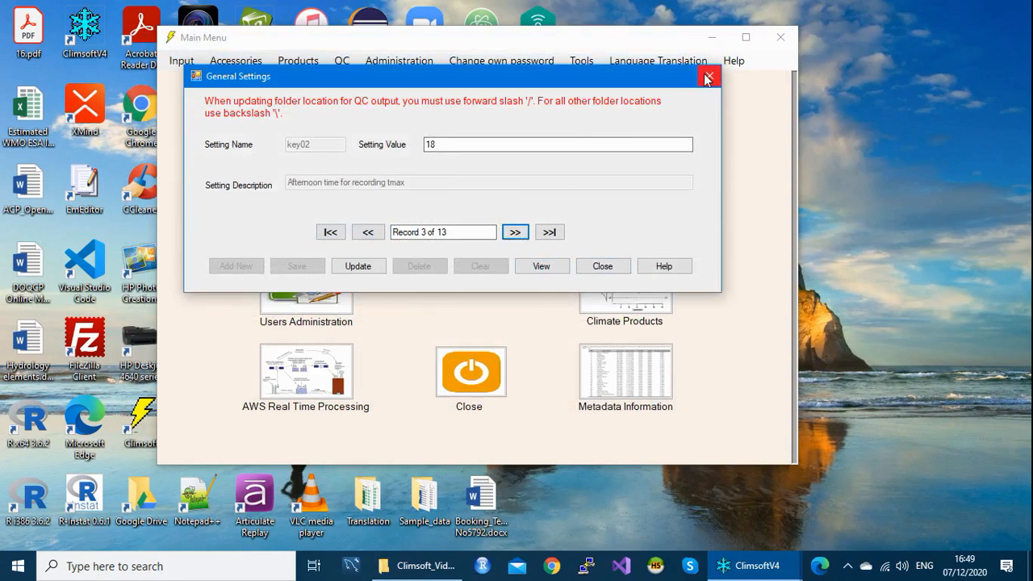
left_click(707, 77)
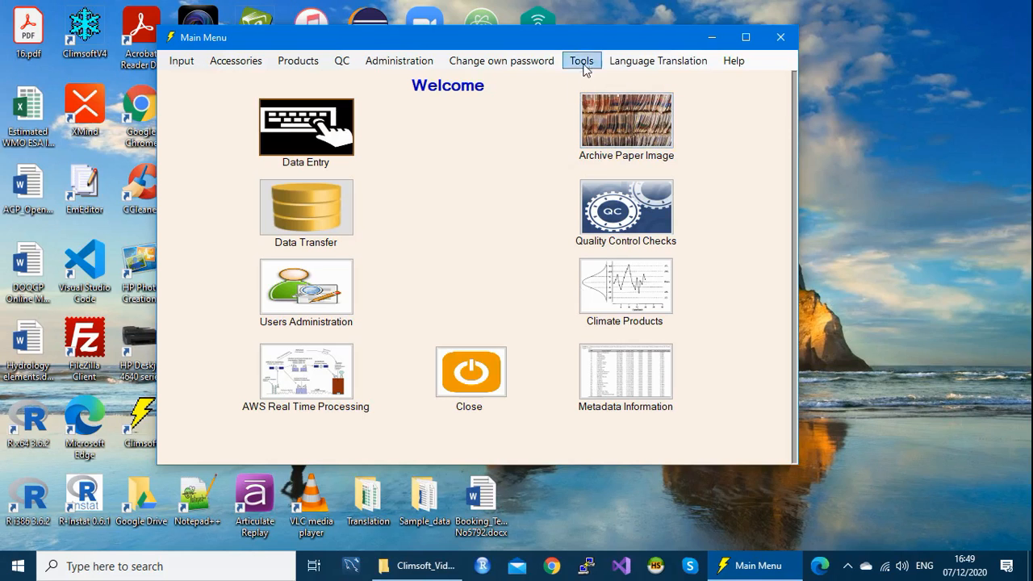
Step: Reopen General Settings and step forward to record key04
left_click(585, 68)
left_click(622, 94)
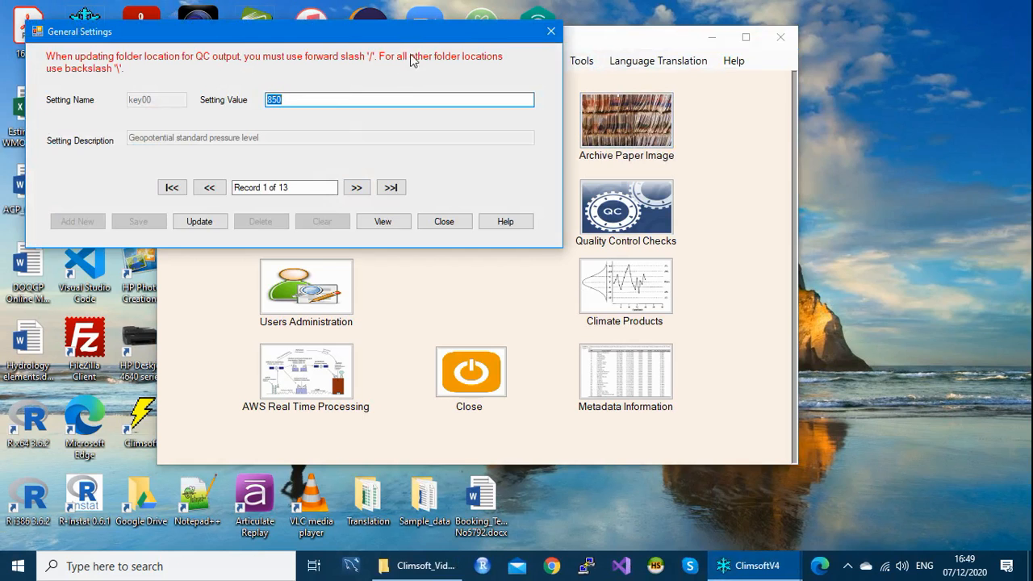
left_click_drag(388, 28, 488, 46)
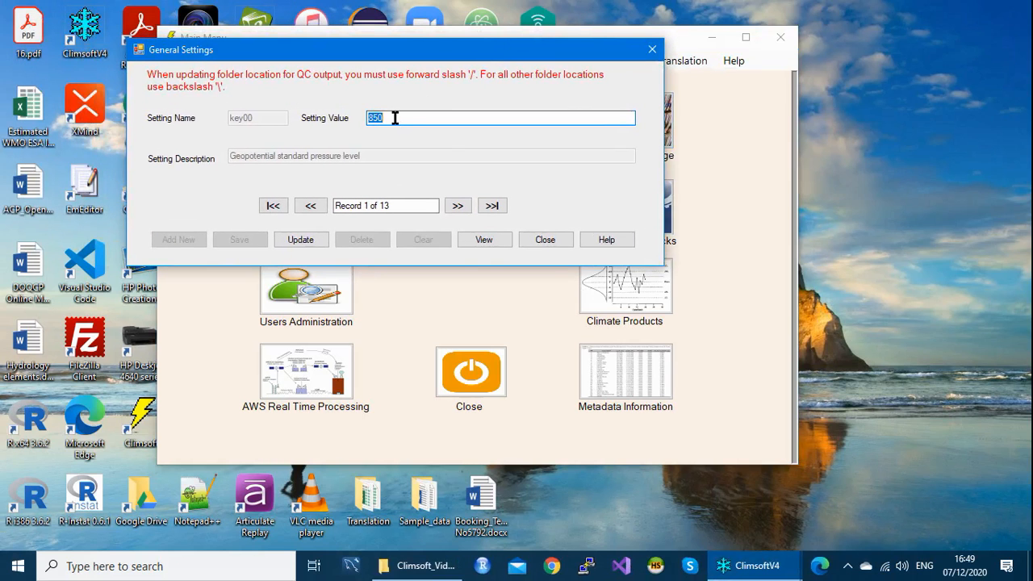
left_click(457, 205)
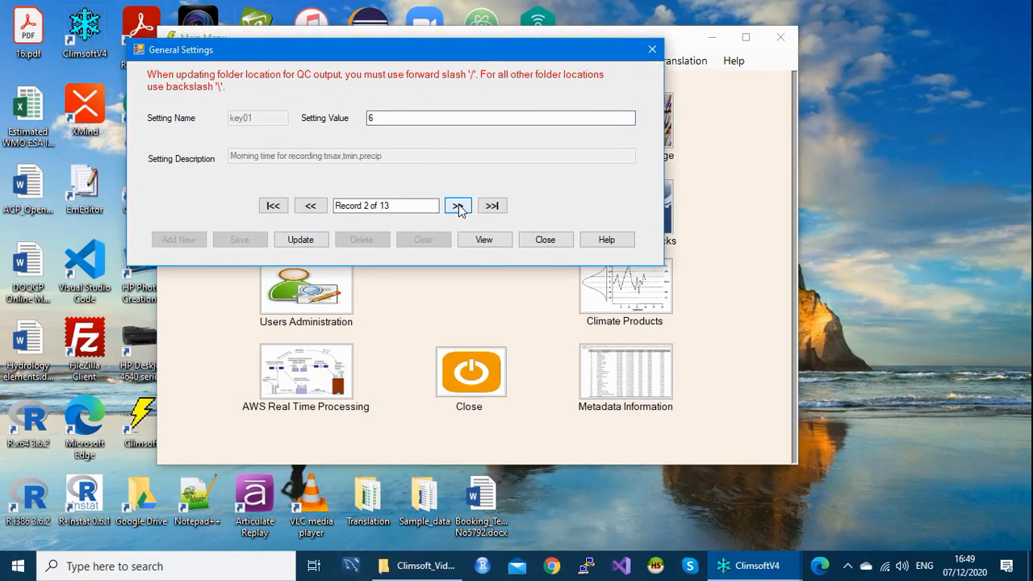
left_click(458, 207)
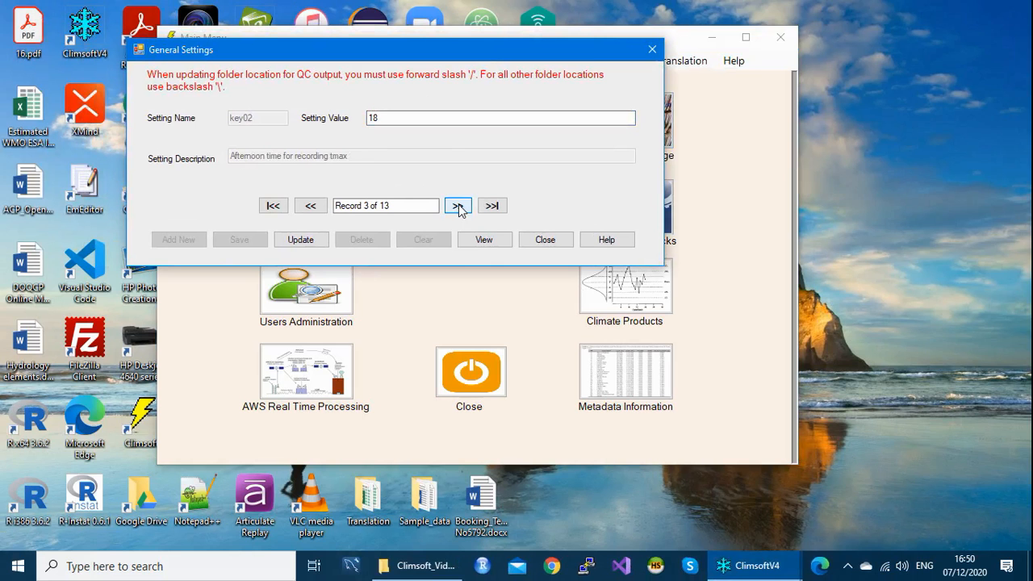
left_click(457, 206)
left_click(457, 207)
Step: Show all settings in the Data View grid and set key01 to 9
left_click(484, 241)
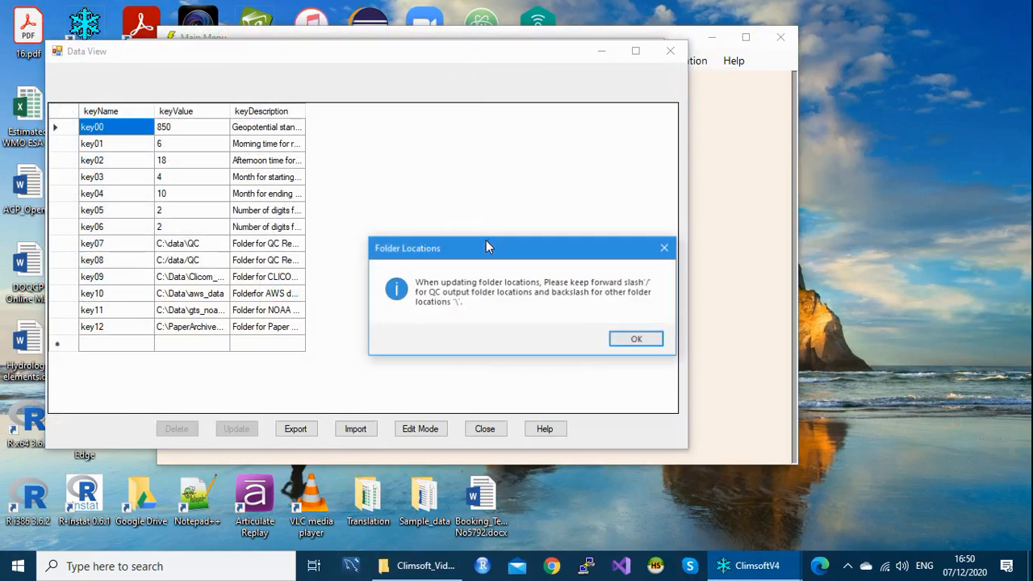
left_click(666, 247)
left_click_drag(461, 62, 595, 58)
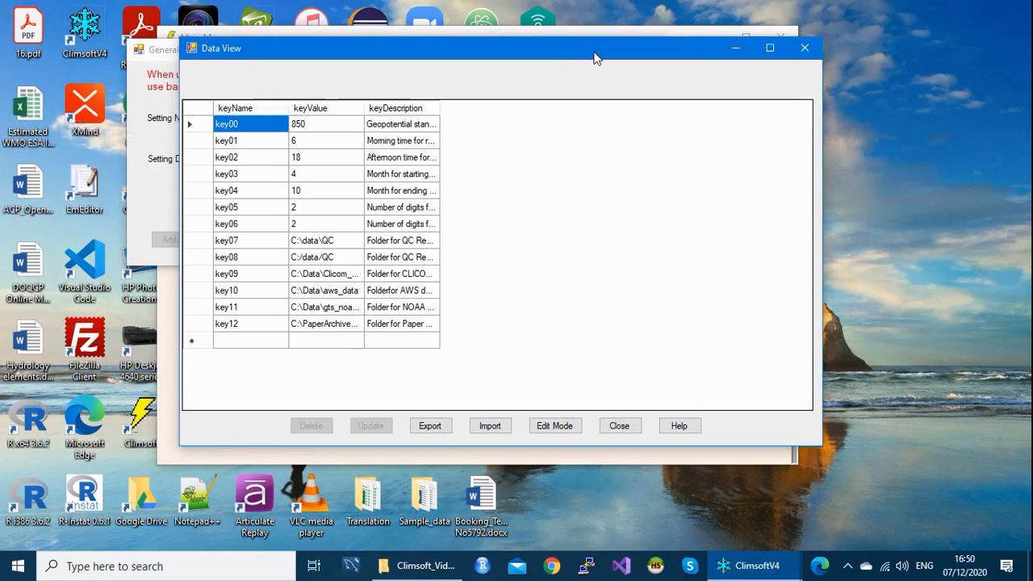
left_click(301, 145)
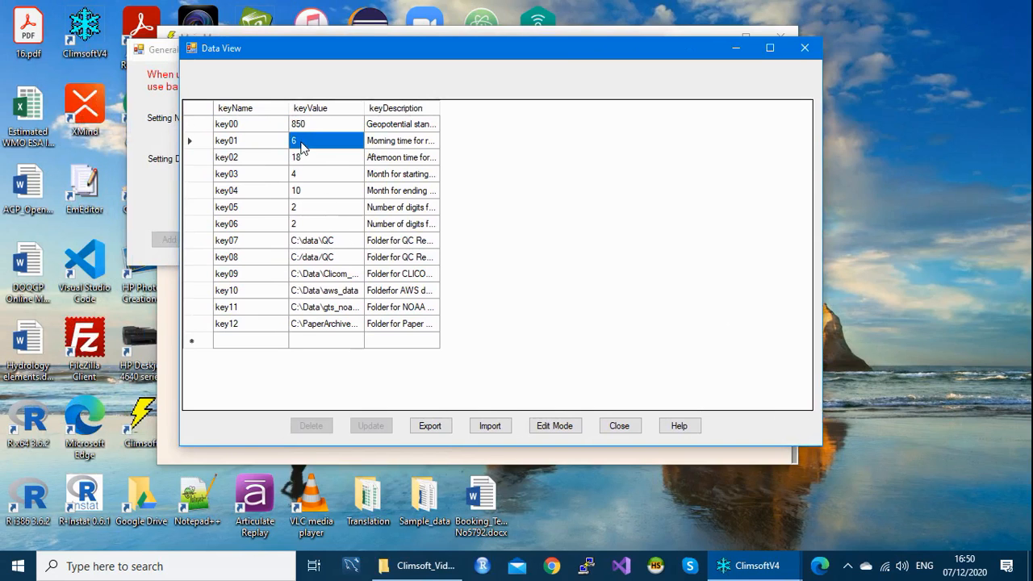
left_click(301, 142)
type("9")
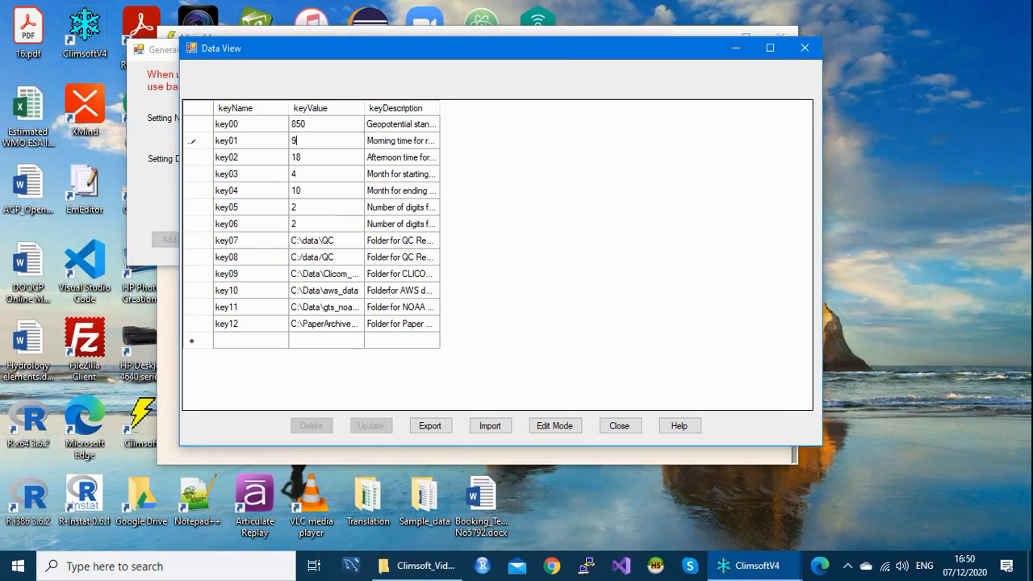
Step: Set key02 to 20 and key05 wind-direction digits to 3 in the grid
left_click(300, 160)
left_click(299, 158)
type("20")
left_click_drag(539, 109, 543, 110)
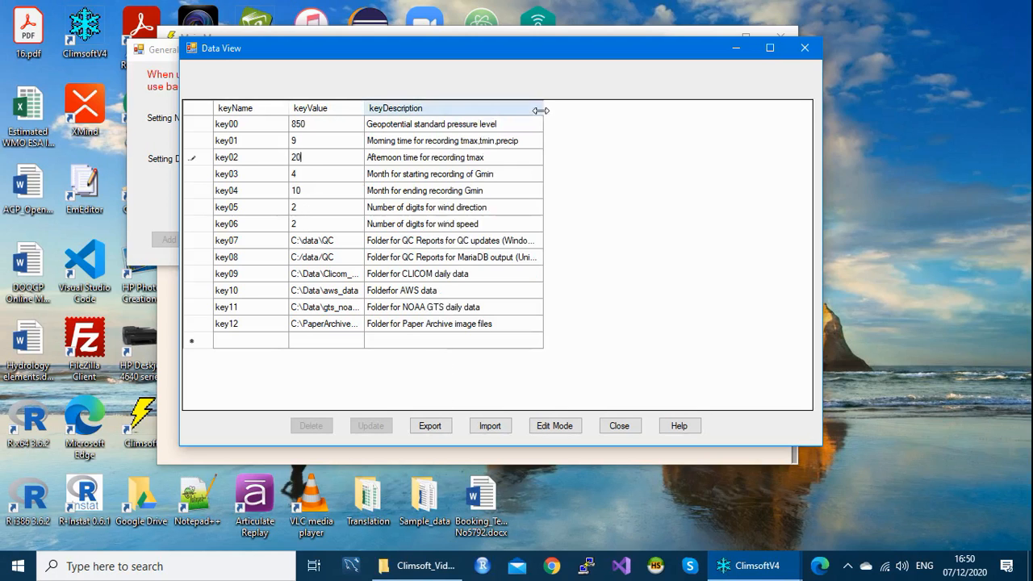
left_click(304, 209)
left_click(304, 208)
type("3")
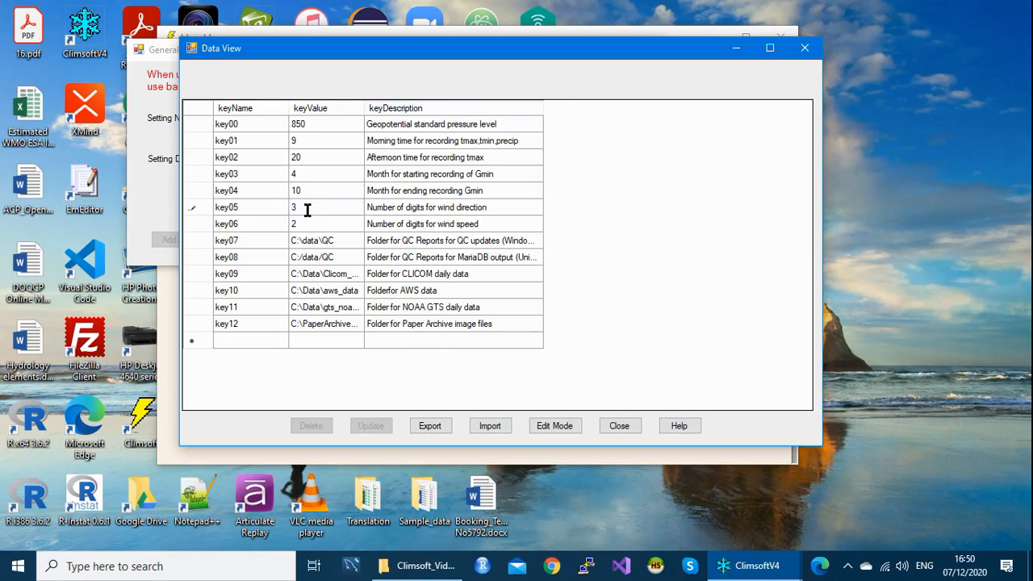
Step: Save the grid changes with Edit Mode and Update, confirm, and close the grid
left_click(556, 428)
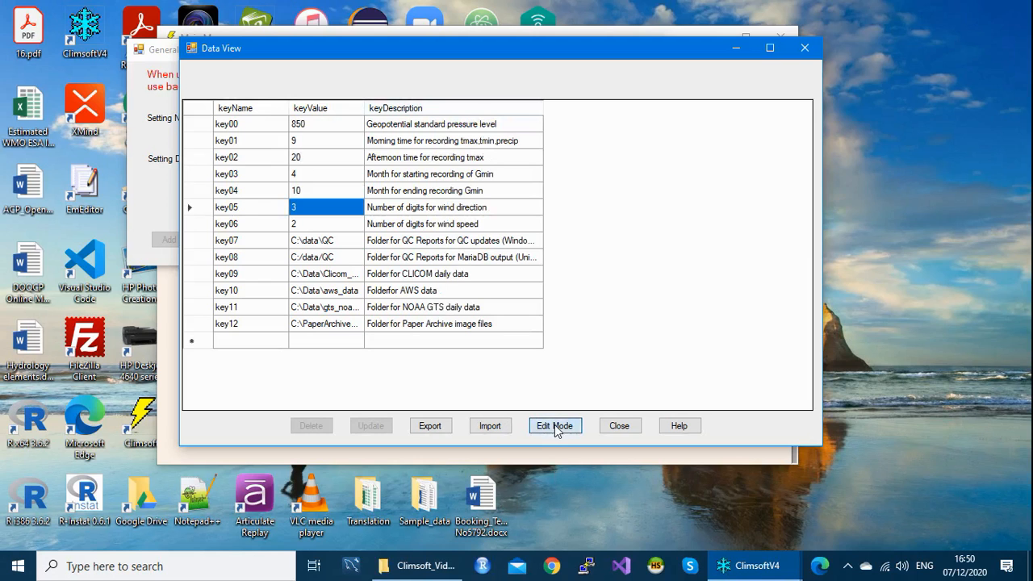
left_click(556, 428)
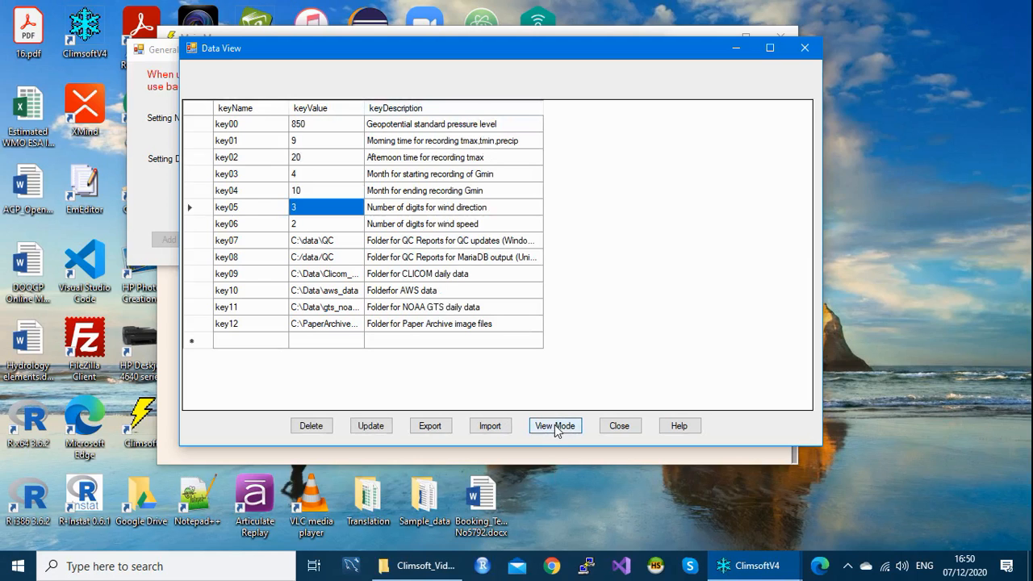
left_click(376, 426)
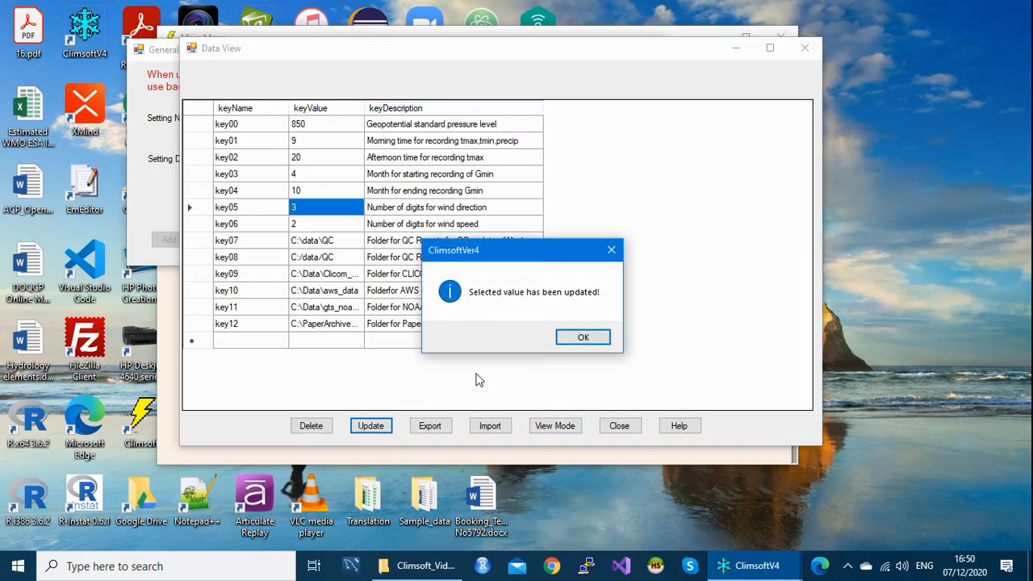
left_click(589, 338)
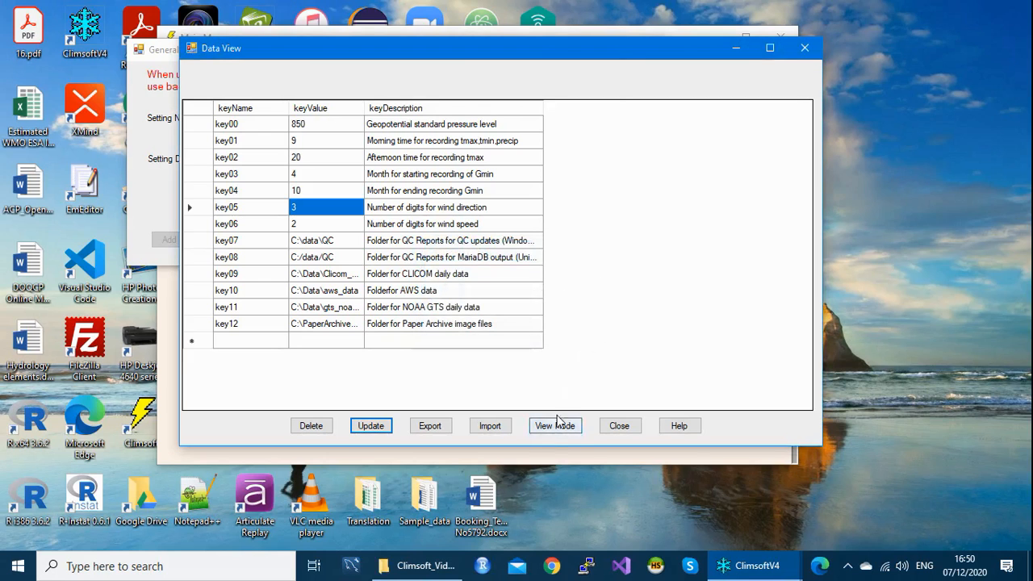
left_click(620, 426)
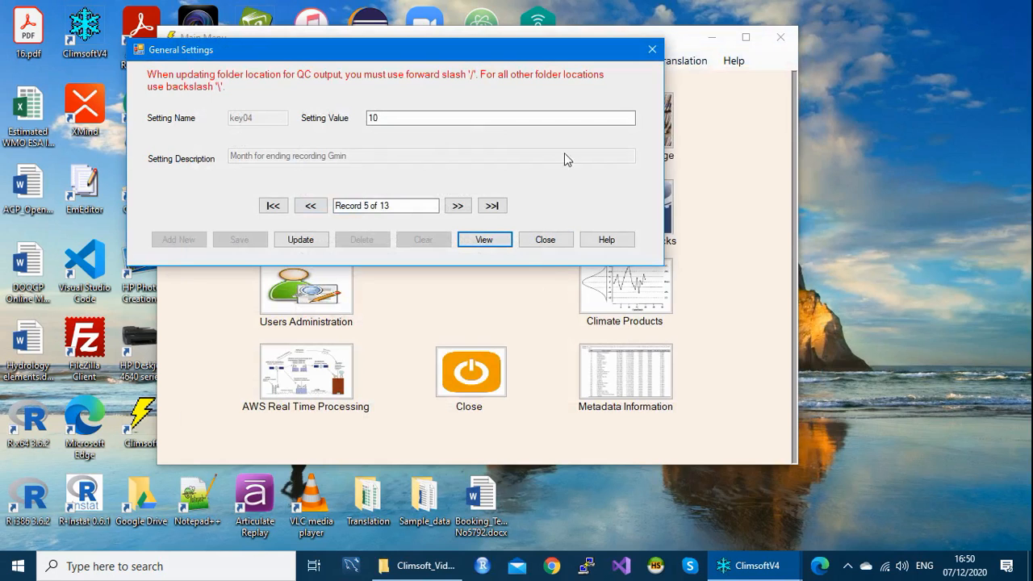
Step: Reopen General Settings and display all settings in the Data View grid
left_click(652, 50)
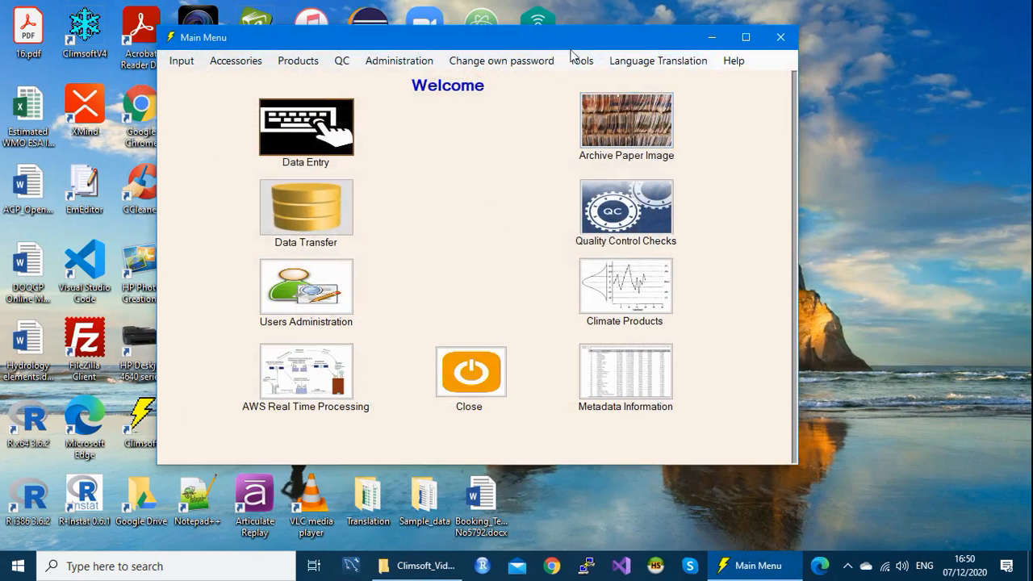
left_click(580, 61)
left_click(626, 96)
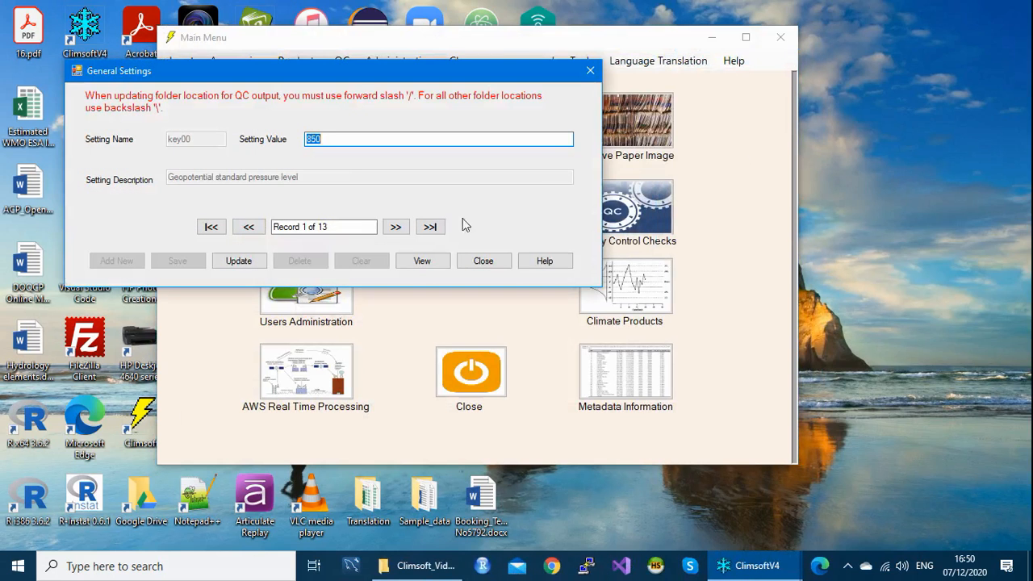
left_click(437, 261)
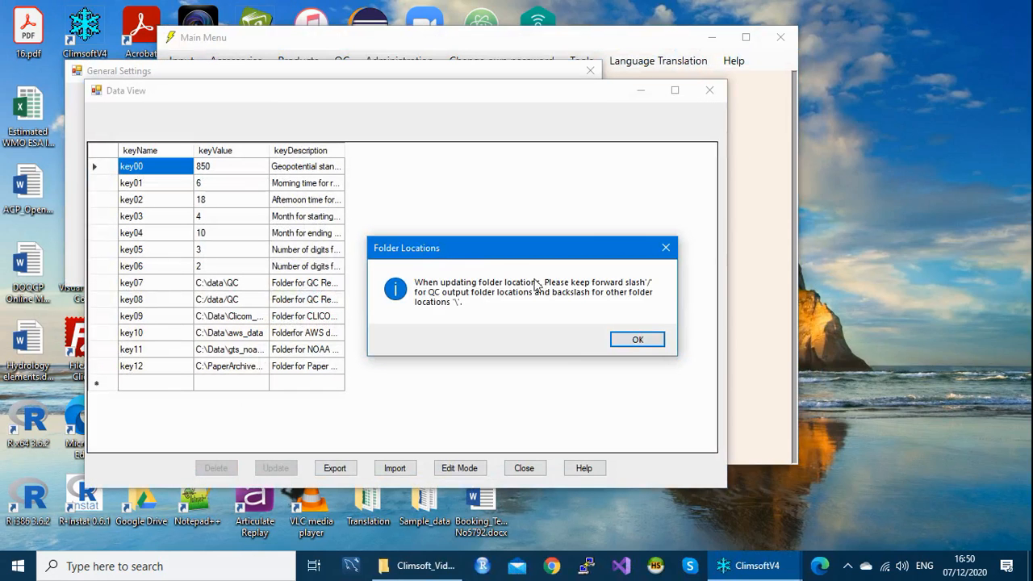
left_click(666, 248)
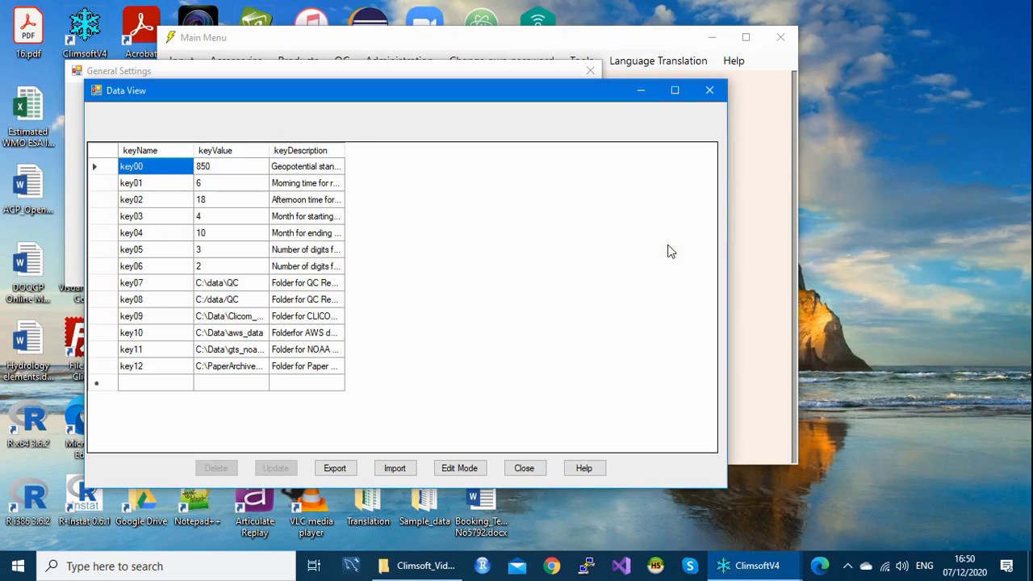
left_click_drag(353, 92, 416, 90)
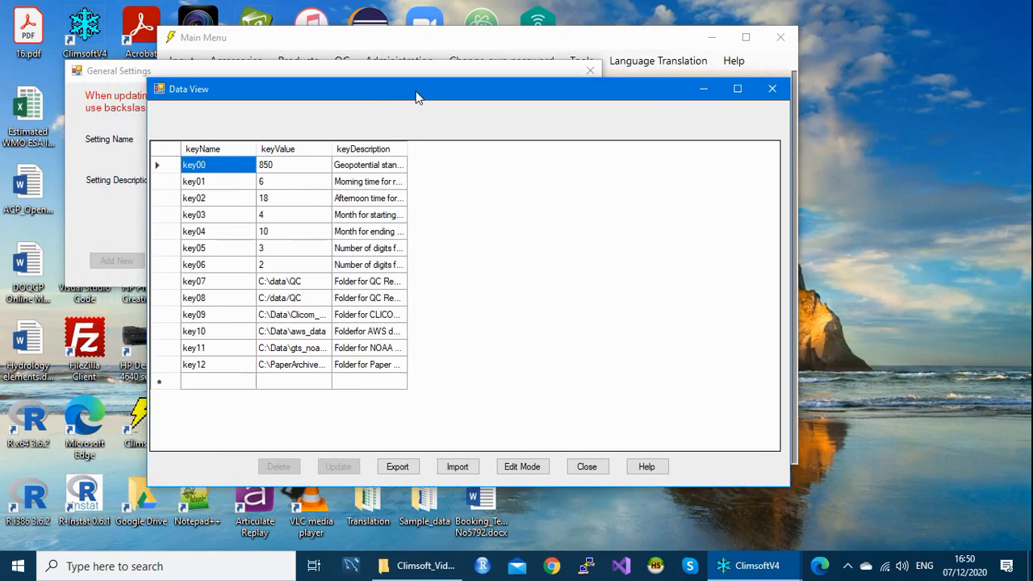
Step: Replace key01's morning time value with 9 in the grid
left_click(269, 253)
left_click(269, 253)
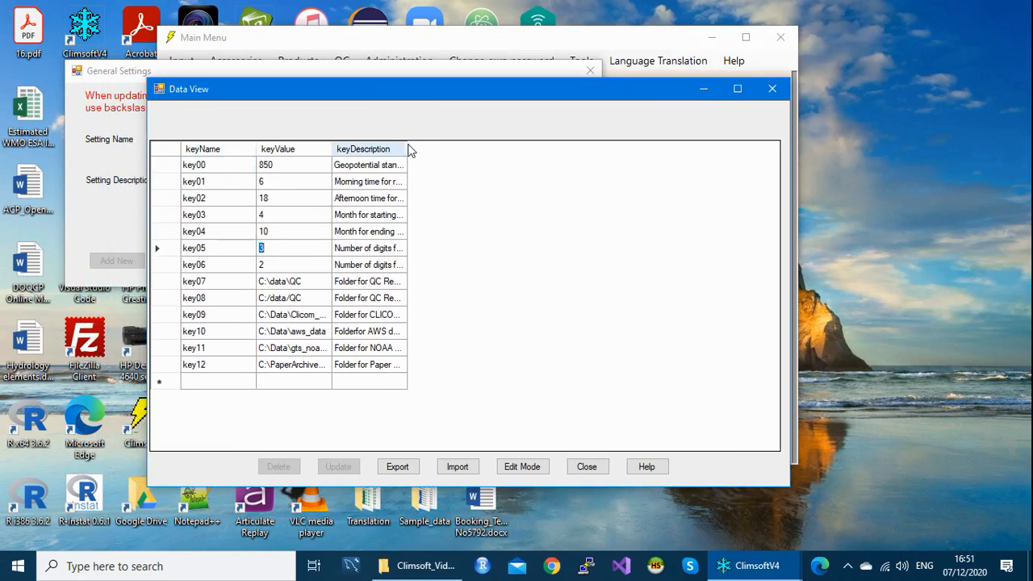
left_click_drag(408, 146, 458, 146)
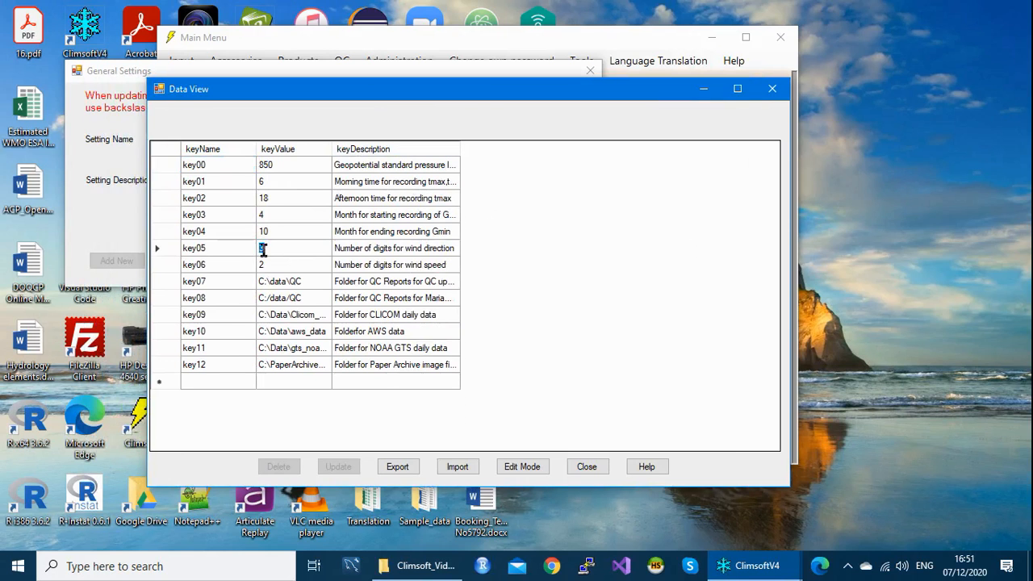
left_click(267, 183)
left_click(267, 183)
left_click(270, 200)
left_click(271, 198)
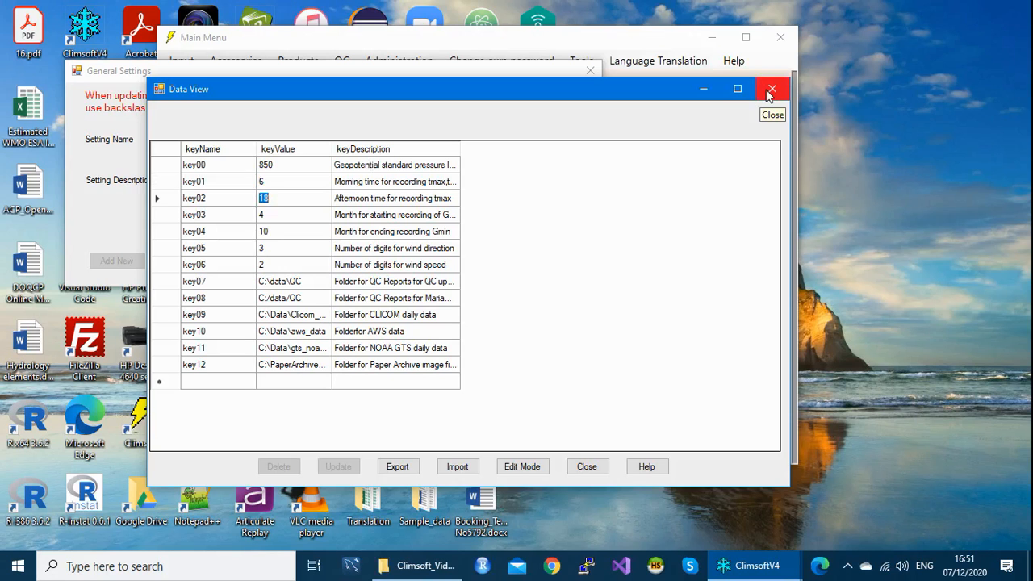
left_click(269, 182)
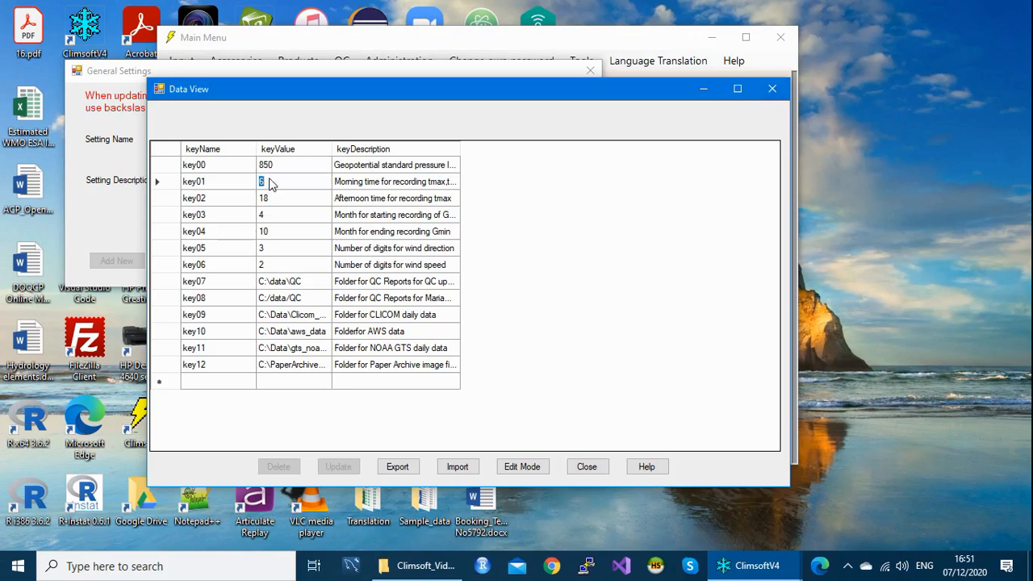
type("9")
Step: Widen the columns, save key01's new value 9 via Edit Mode and Update, and close the grid
left_click_drag(465, 88, 465, 70)
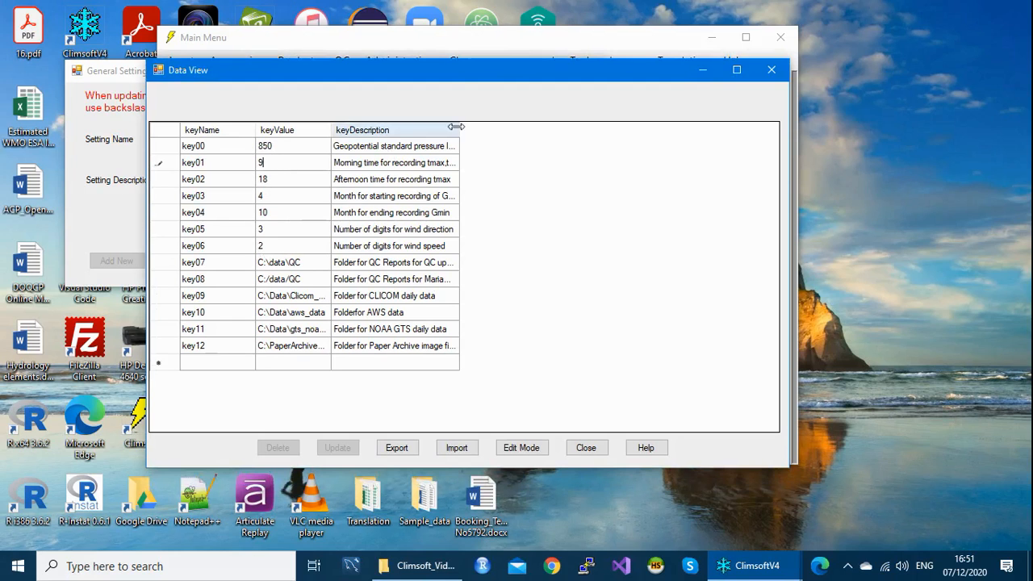
left_click_drag(473, 130, 490, 130)
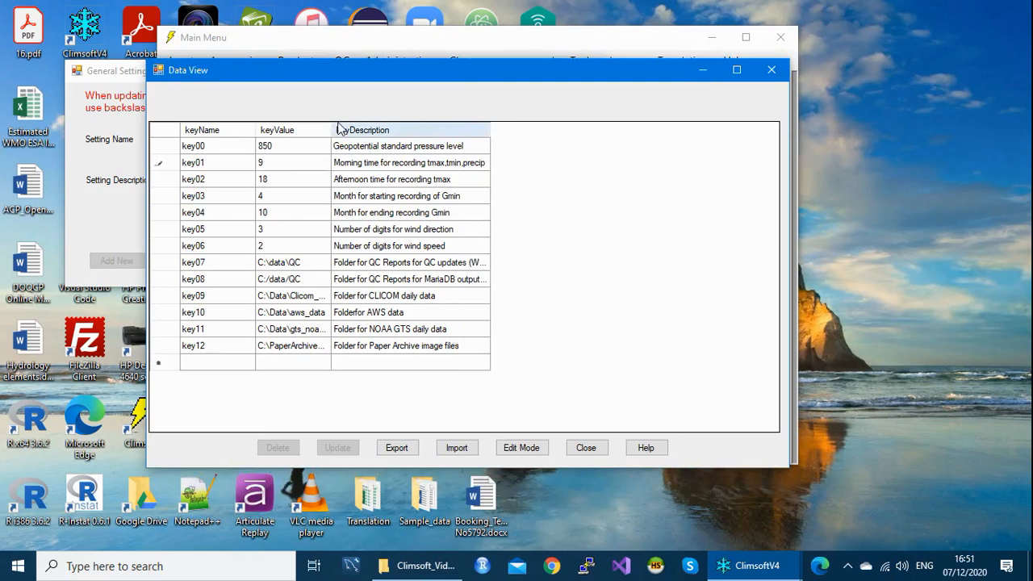
left_click_drag(332, 131, 364, 130)
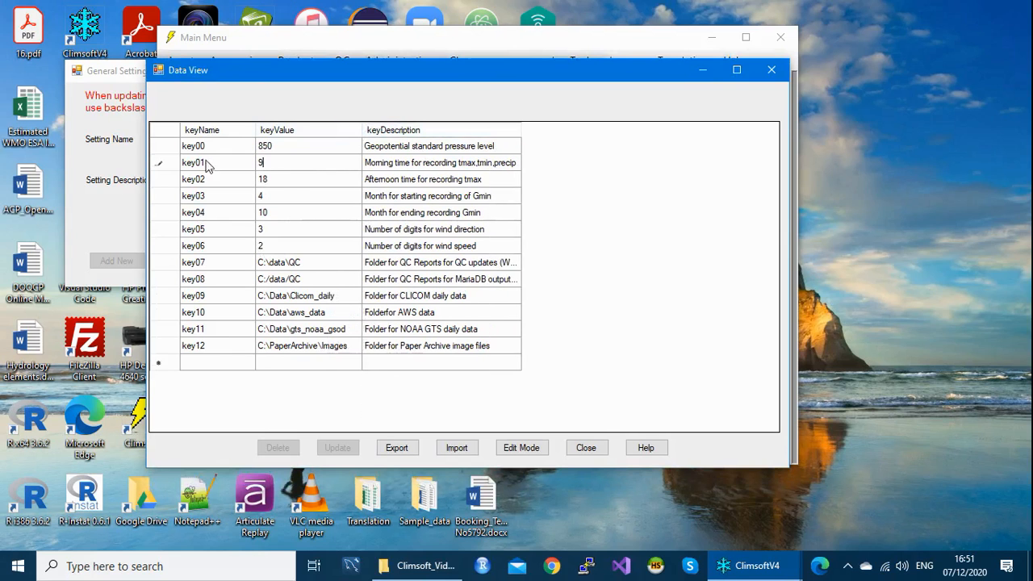
left_click(269, 162)
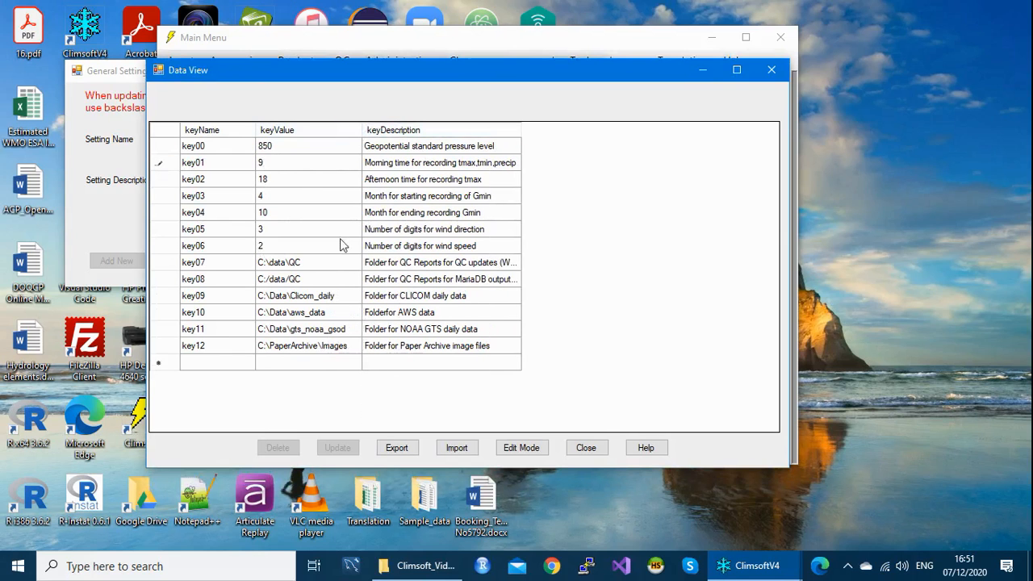
left_click(529, 448)
left_click(336, 451)
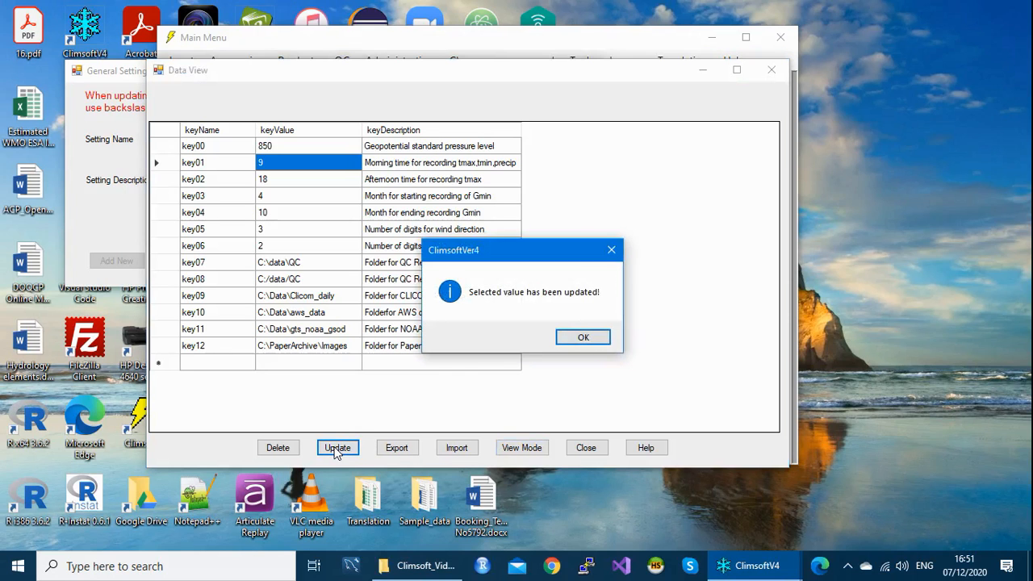
left_click(585, 342)
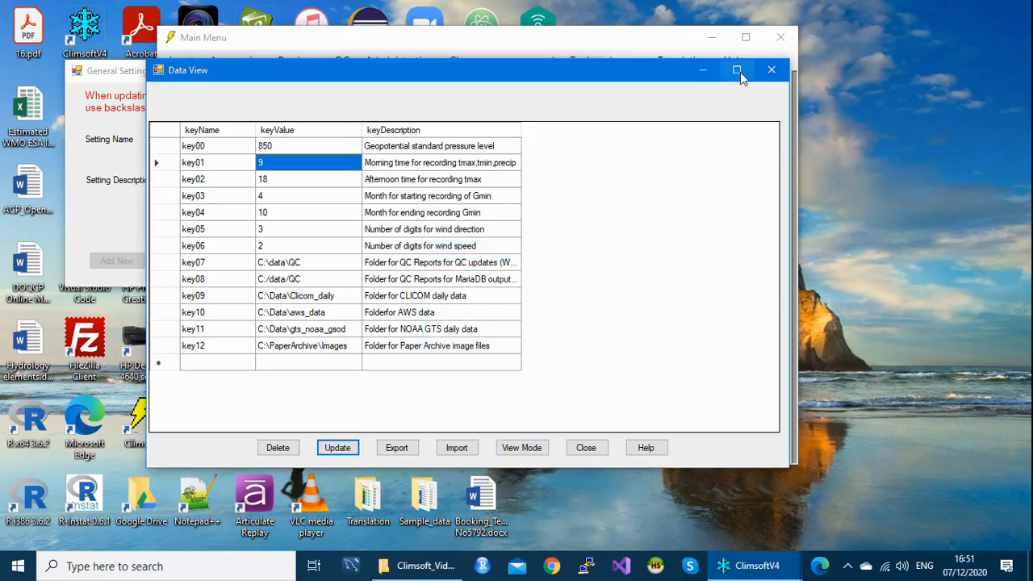
left_click(772, 71)
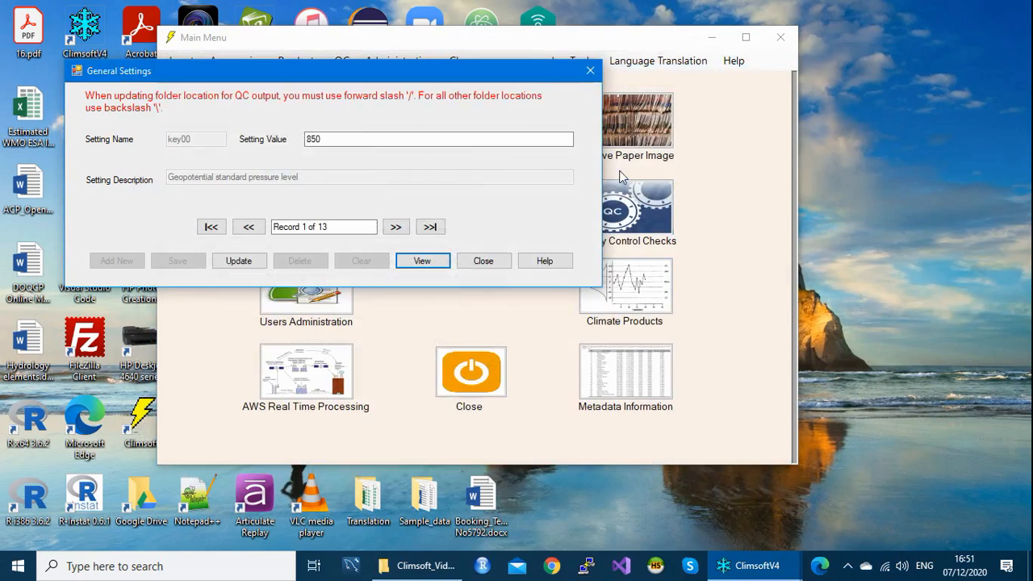
Step: Reopen General Settings and show all settings in the Data View grid
left_click(588, 73)
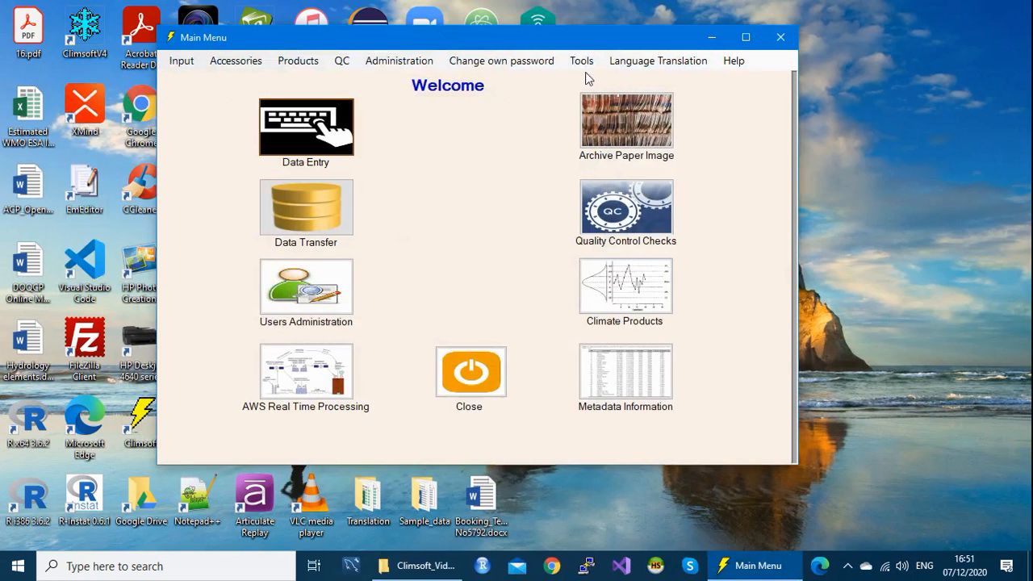
left_click(586, 65)
left_click(618, 98)
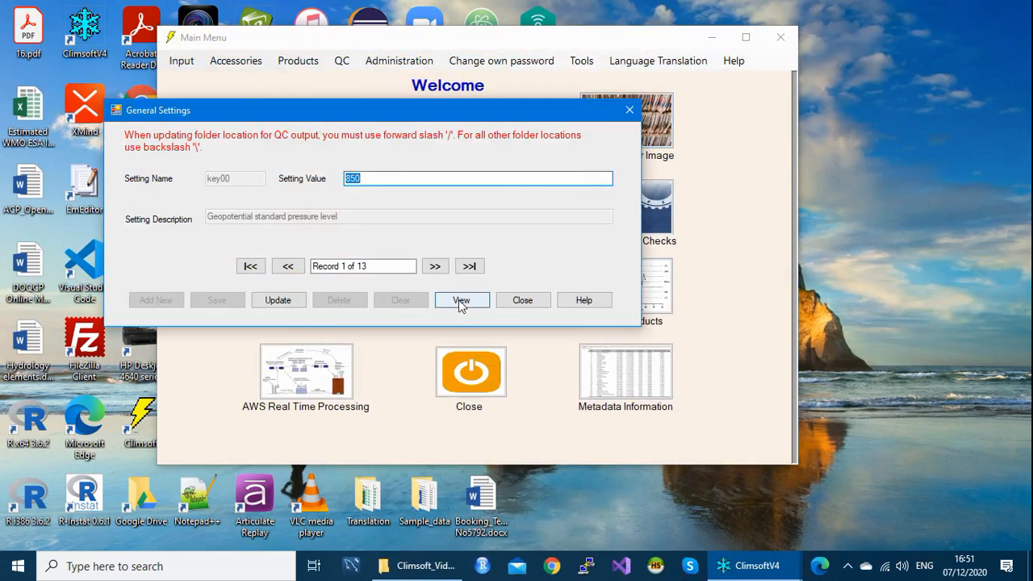
left_click(469, 299)
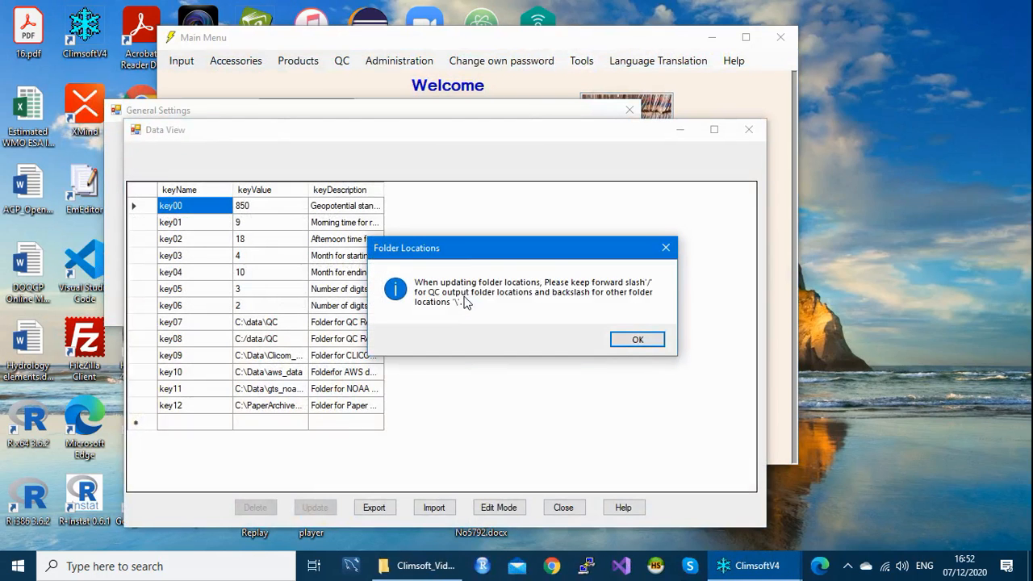
left_click(641, 342)
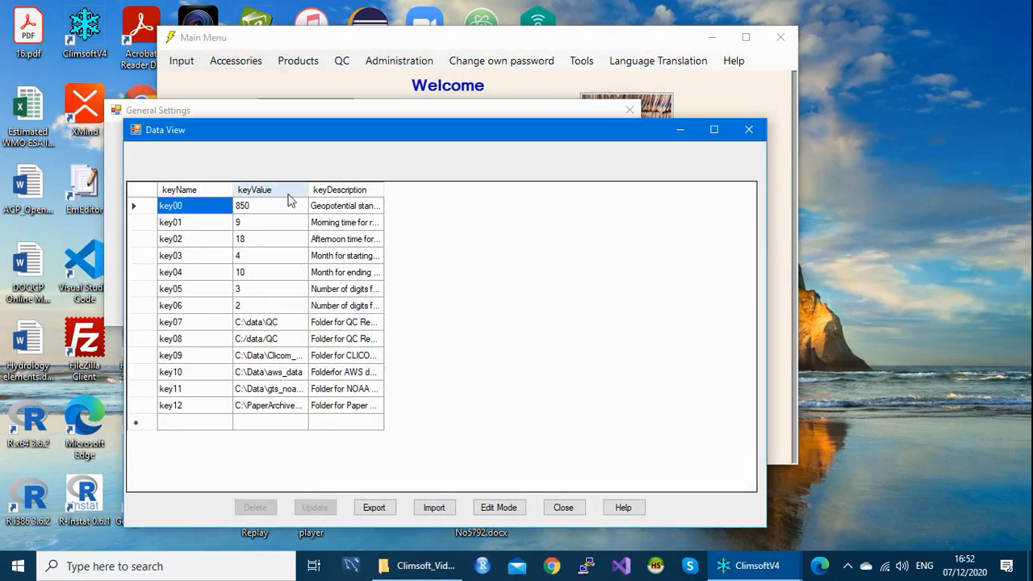
left_click_drag(431, 136, 431, 77)
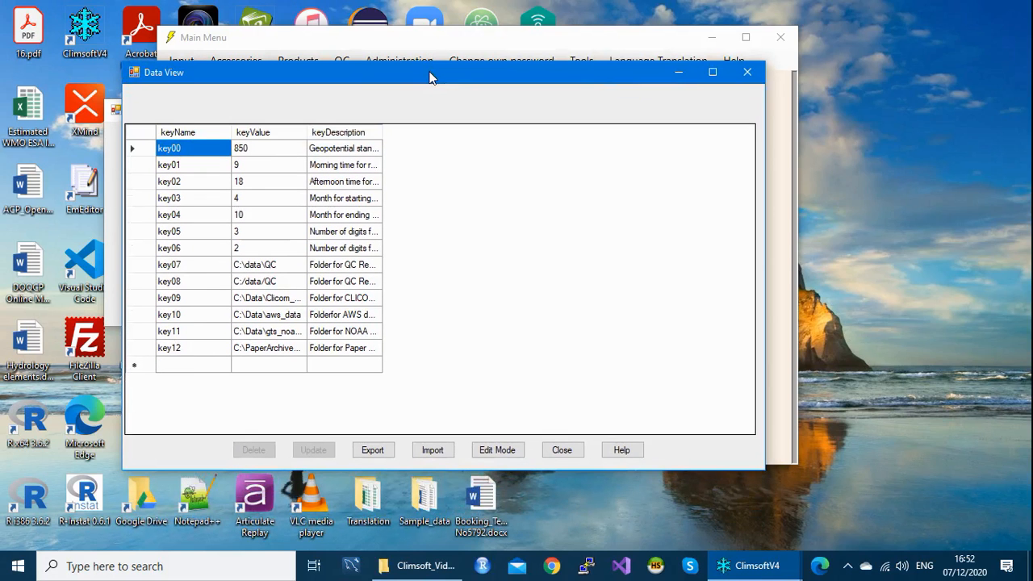
Step: Change key02 to 20, save the update, close the grid, then reopen it to verify
left_click(246, 184)
left_click(246, 184)
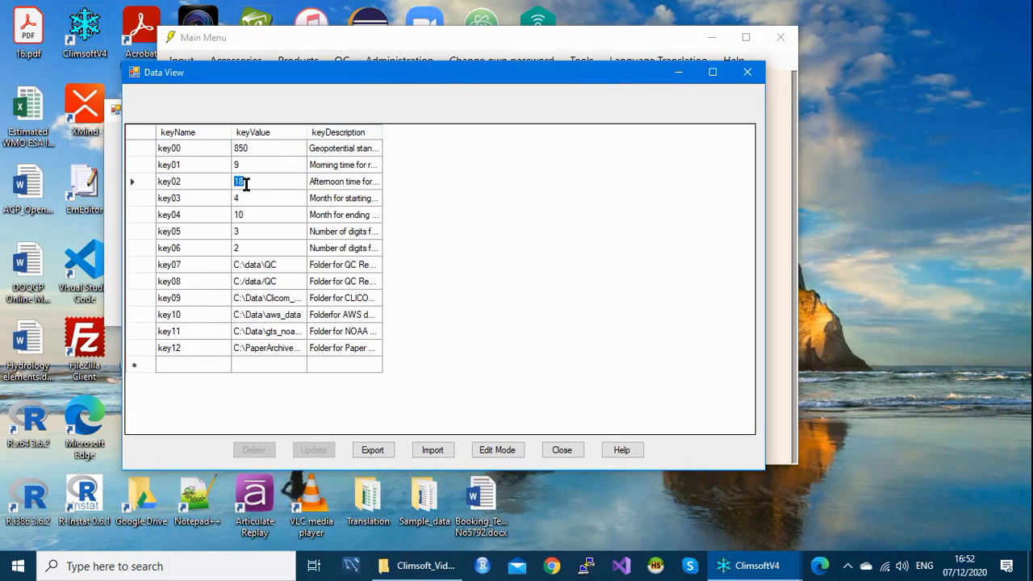
type("20")
left_click(503, 455)
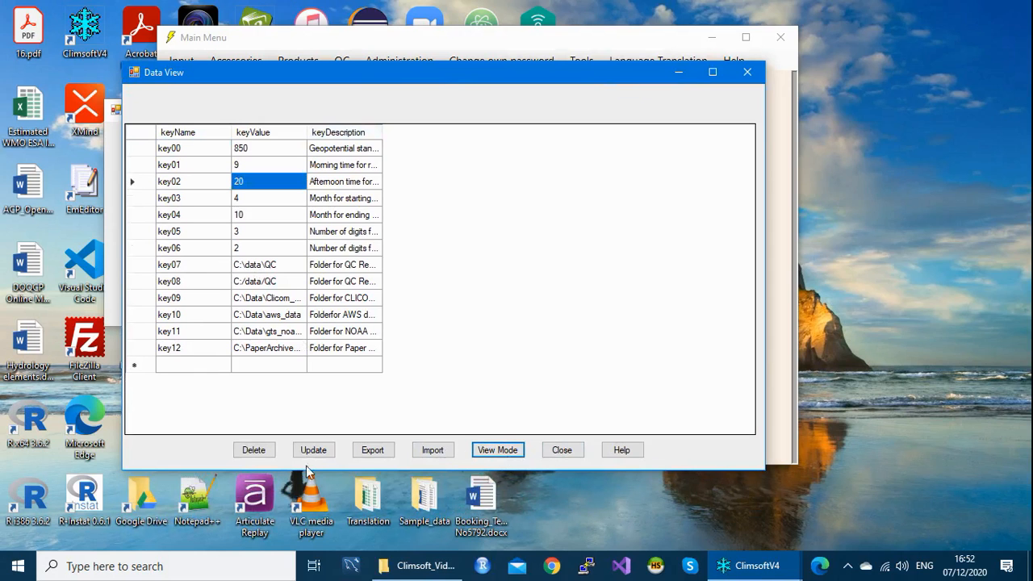
left_click(313, 451)
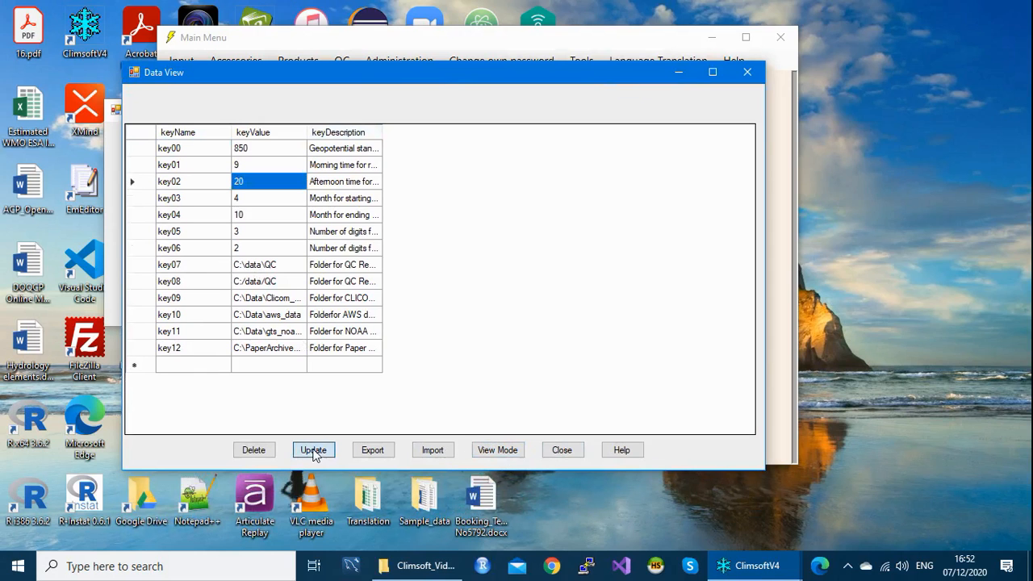
left_click(583, 338)
left_click(744, 72)
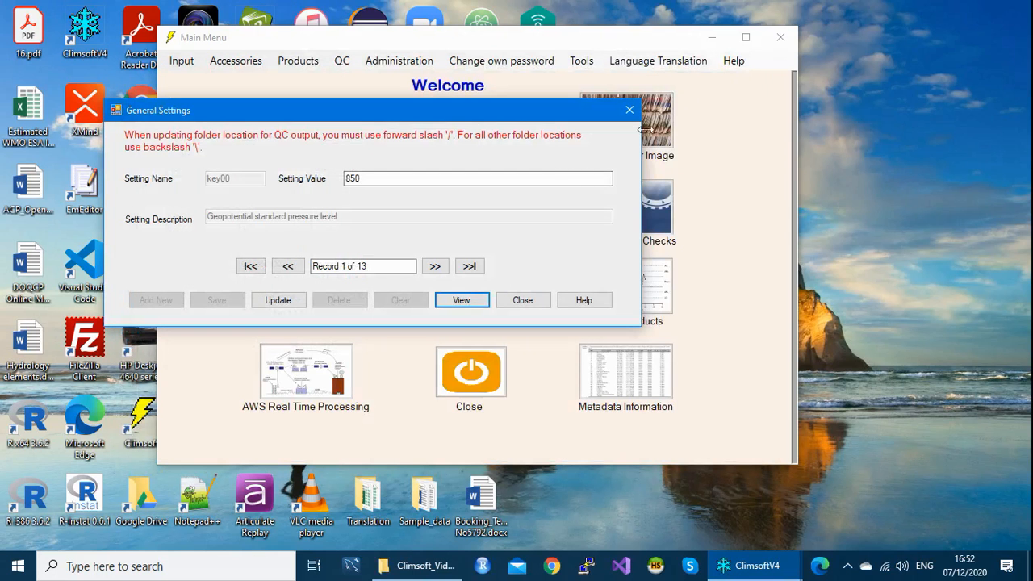
left_click(461, 301)
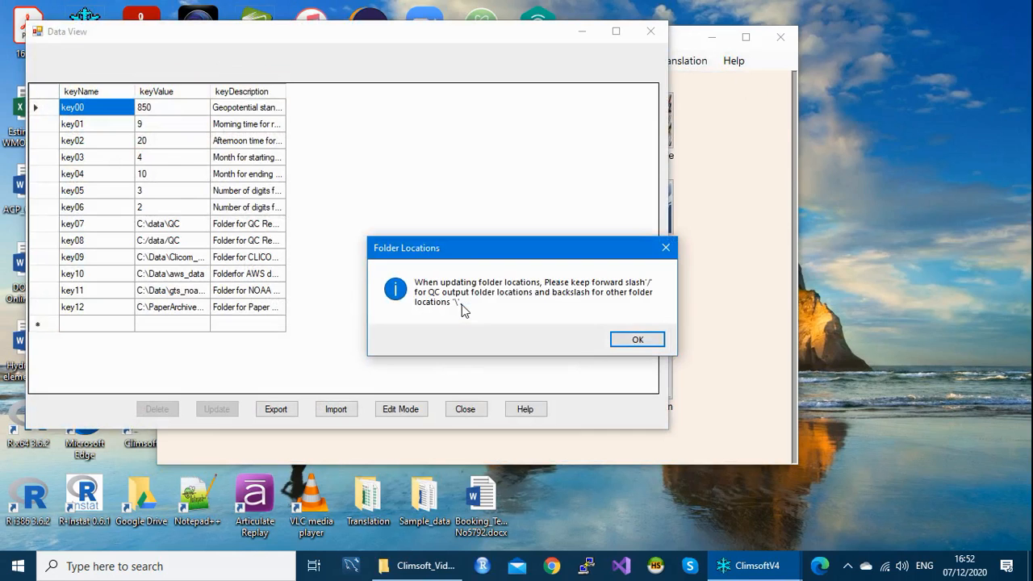
Step: Widen keyValue and keyDescription to show full folder paths and descriptions, then close Data View
left_click(638, 339)
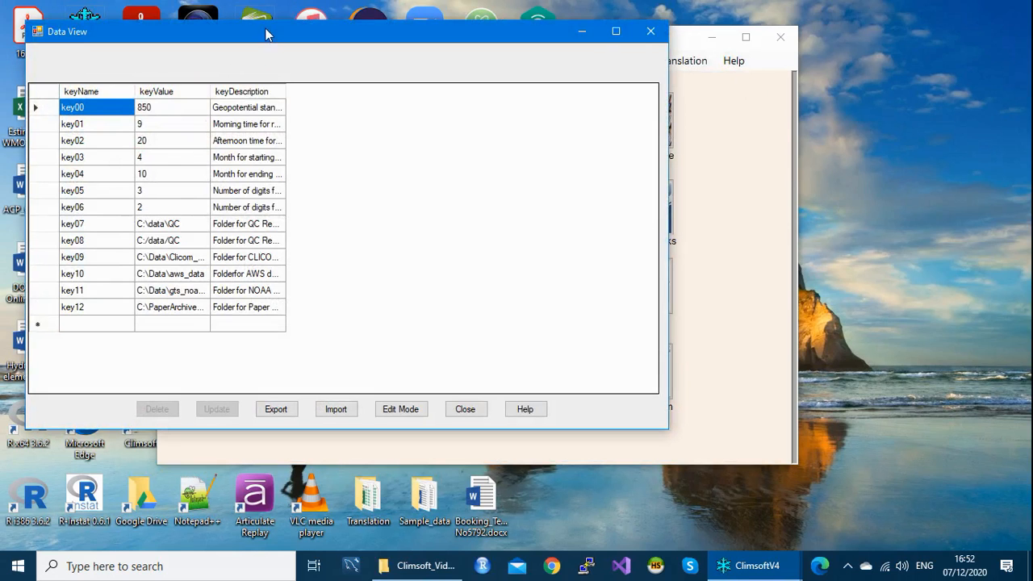
left_click_drag(266, 29, 320, 25)
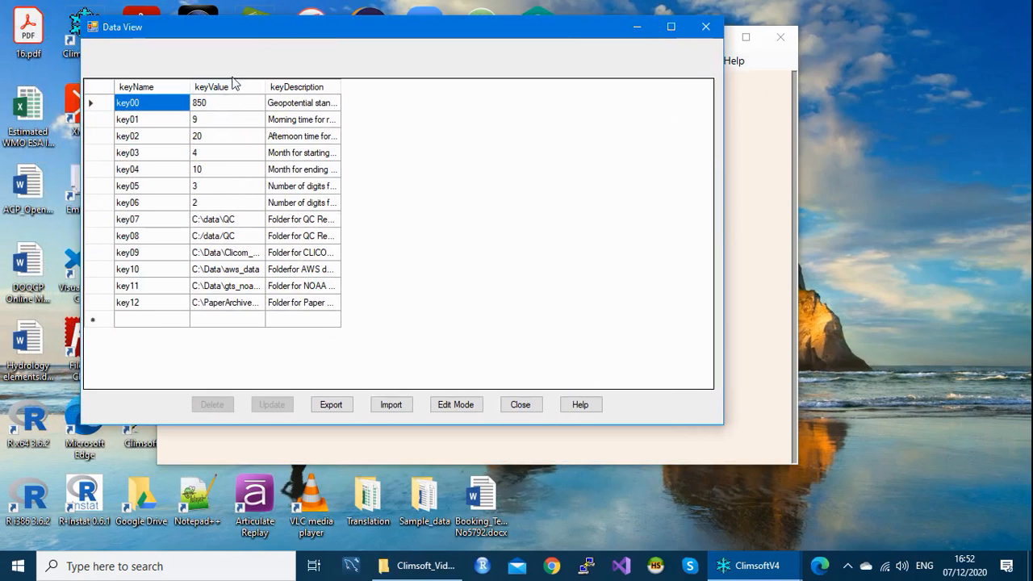
left_click_drag(297, 26, 327, 38)
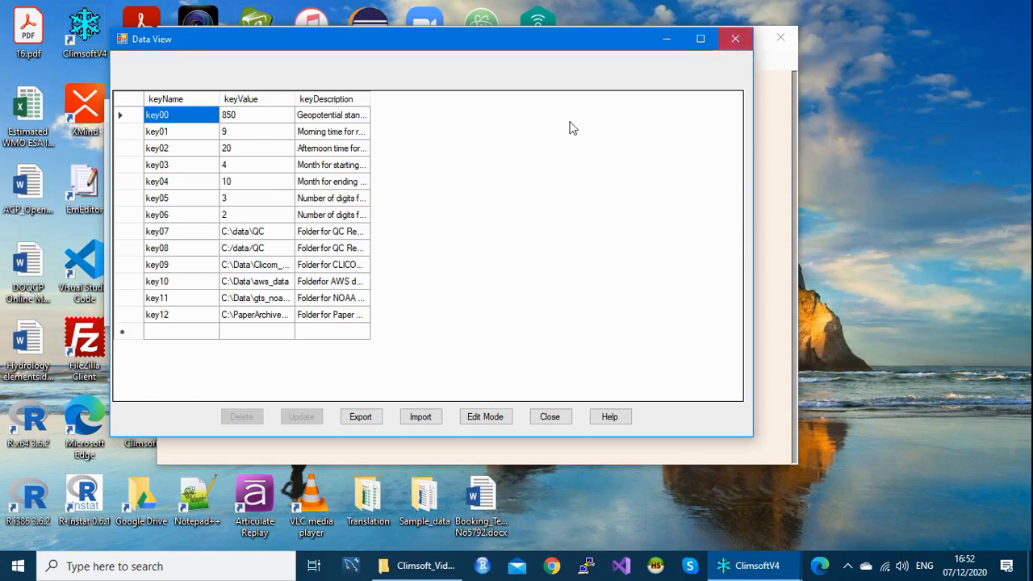
left_click_drag(371, 98, 452, 104)
left_click_drag(294, 98, 344, 105)
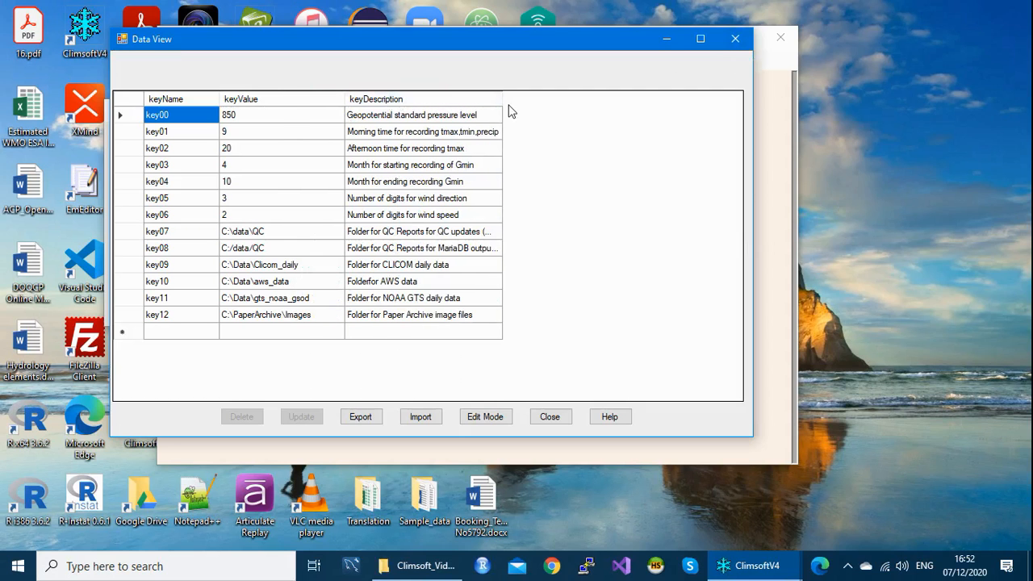
left_click_drag(501, 98, 523, 98)
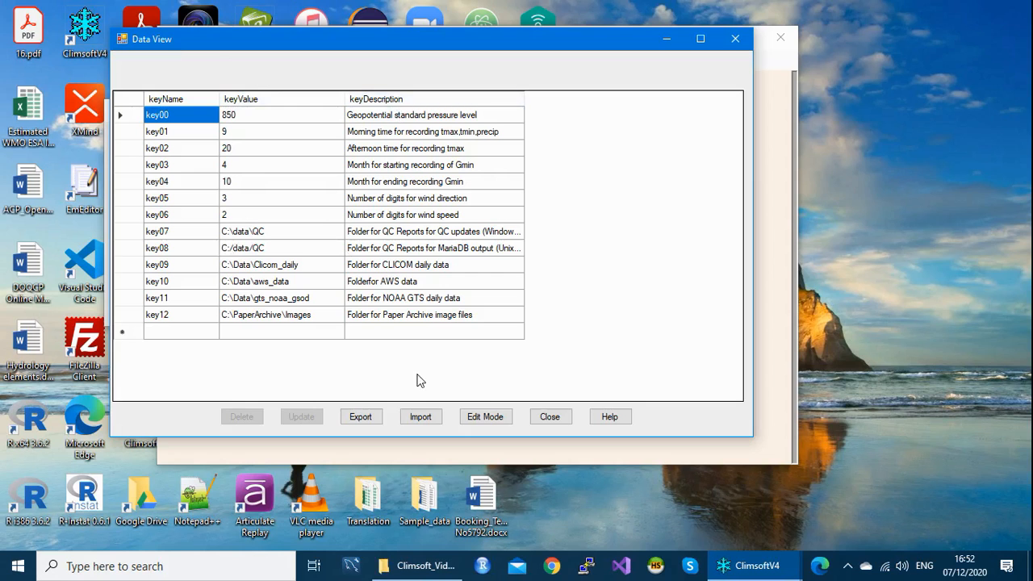
left_click(550, 417)
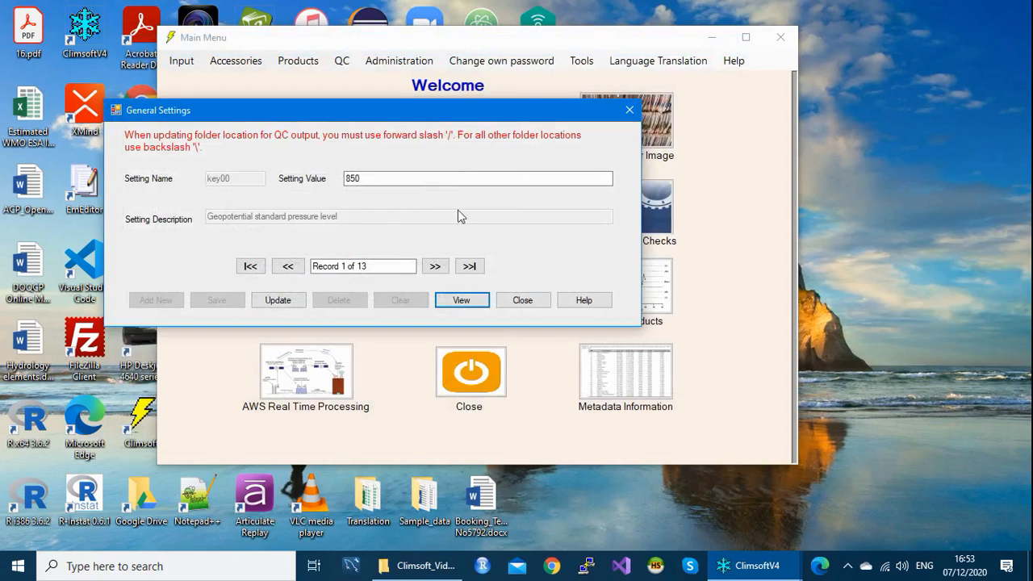
Step: On the General Settings form, change key01 from 9 back to 6, save, and close the form
left_click_drag(384, 115, 436, 102)
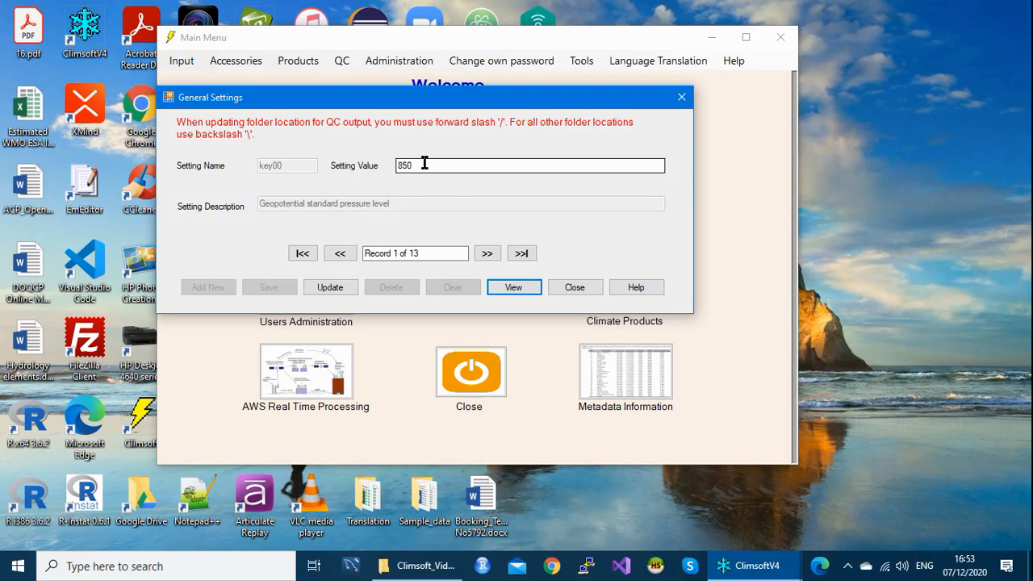
left_click(487, 255)
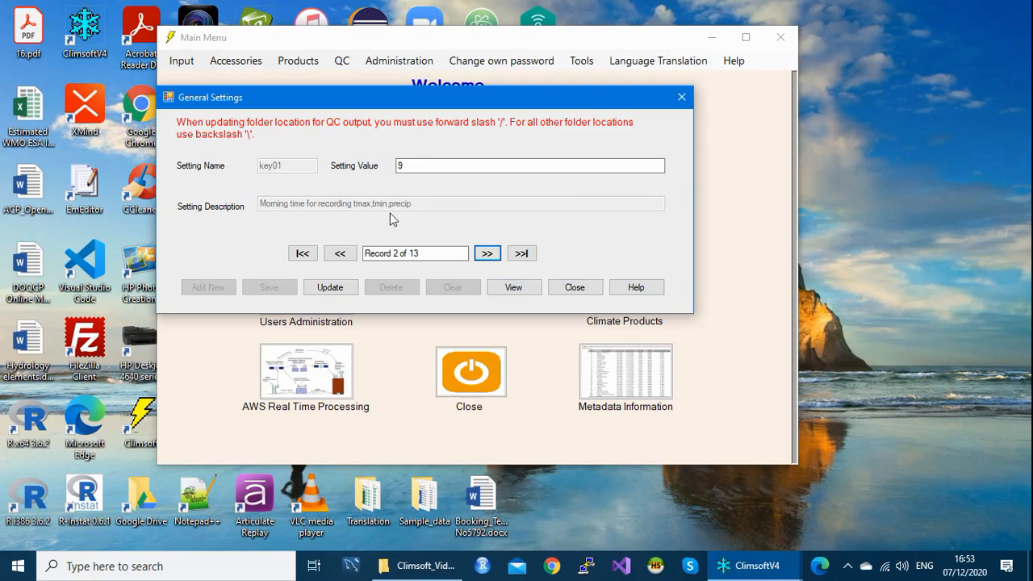
left_click_drag(413, 165, 389, 166)
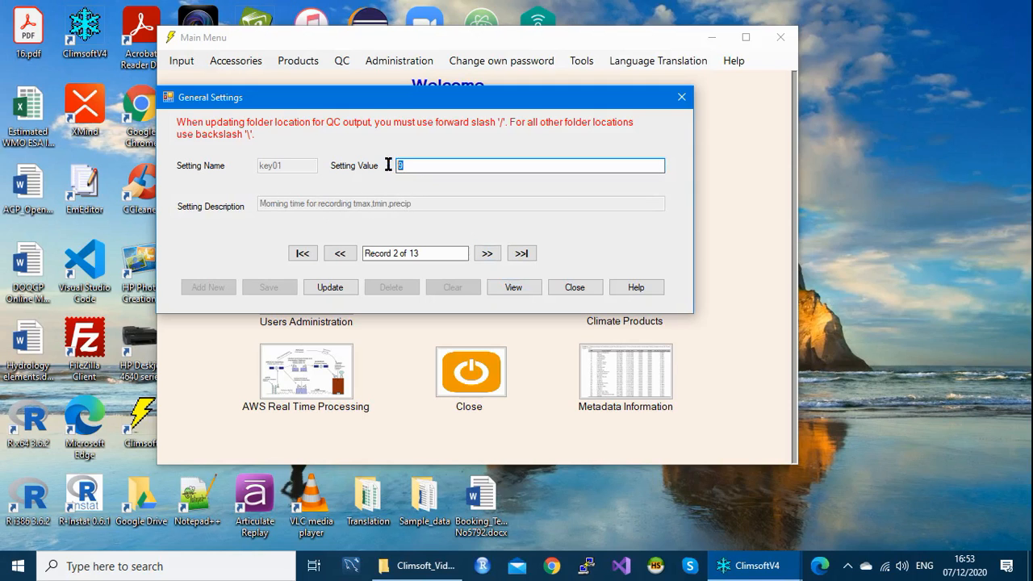
type("6")
left_click(337, 288)
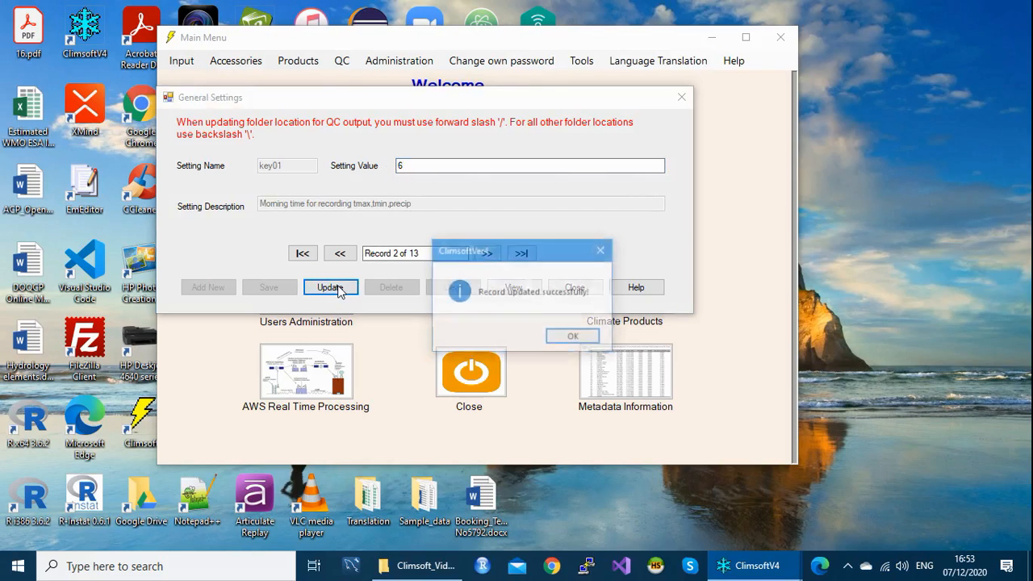
left_click(574, 337)
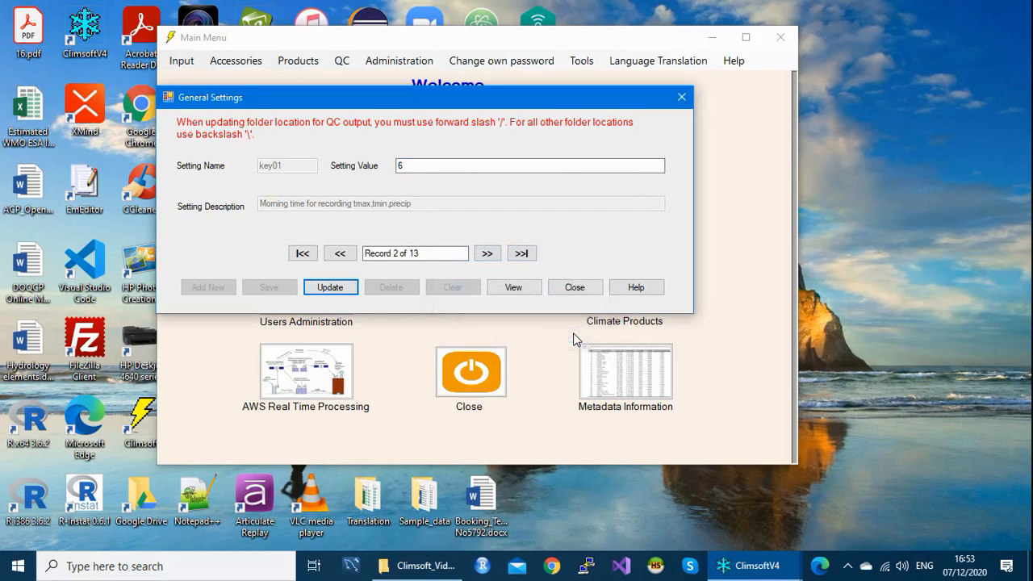
left_click(575, 286)
Step: Reopen General Settings, step to key02, replace 20 with 18, save and close the form
left_click(581, 61)
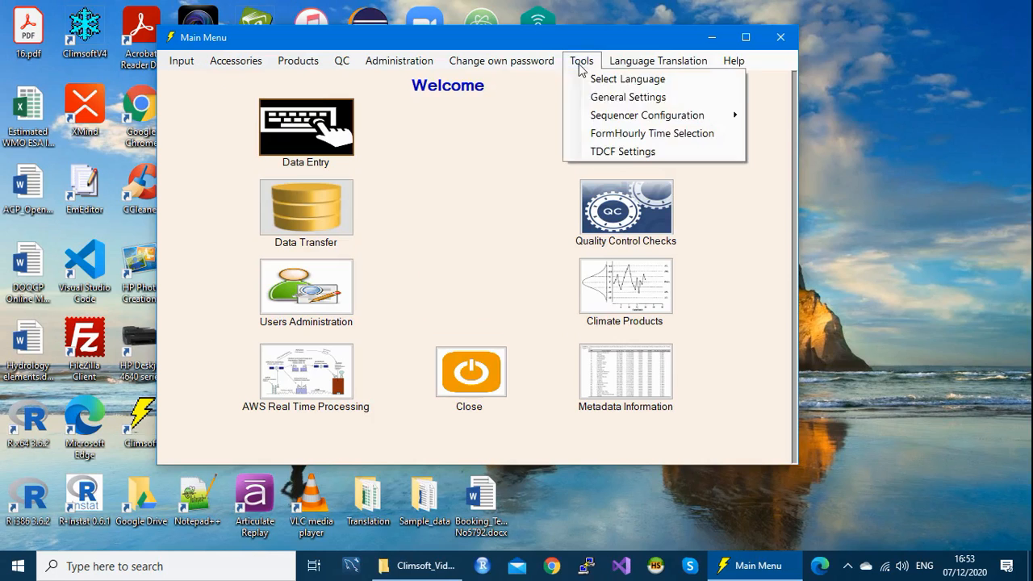
left_click(629, 103)
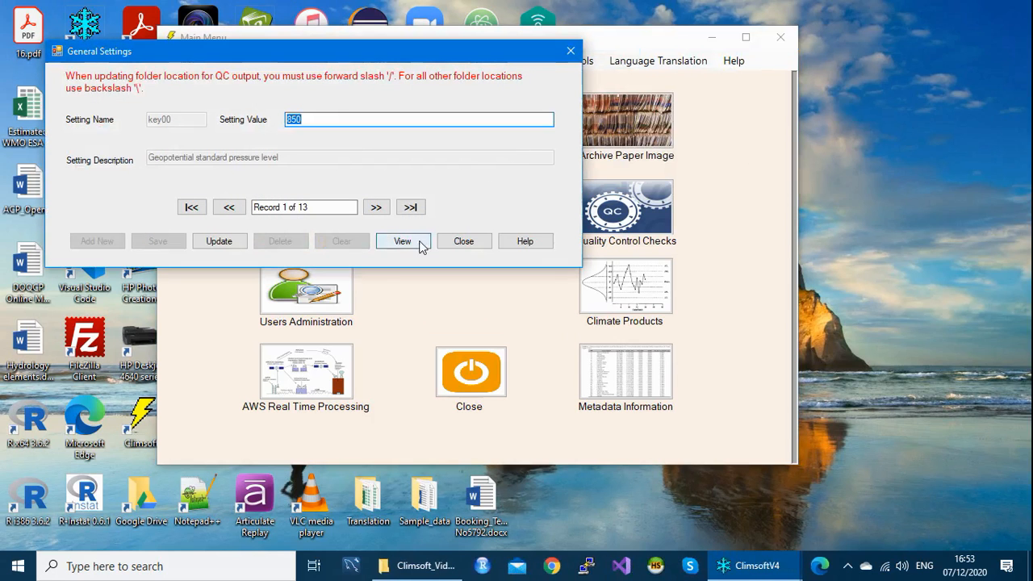
left_click(376, 207)
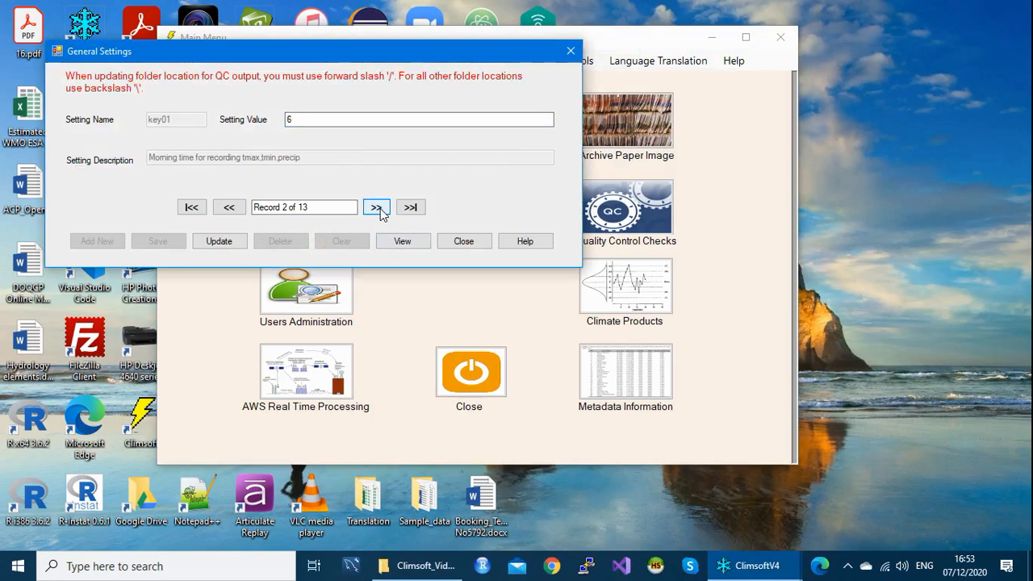
left_click(375, 207)
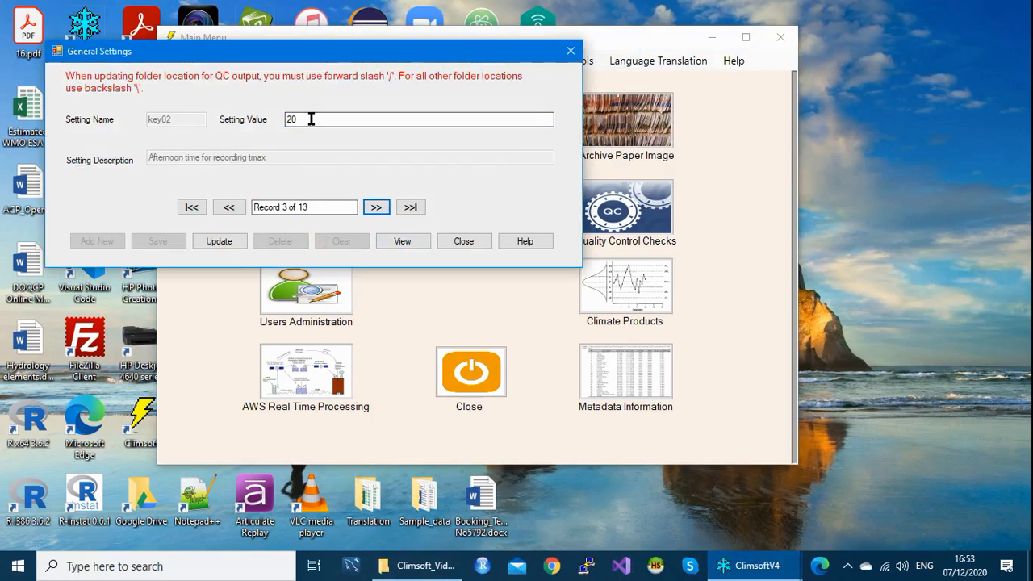
left_click_drag(311, 119, 285, 119)
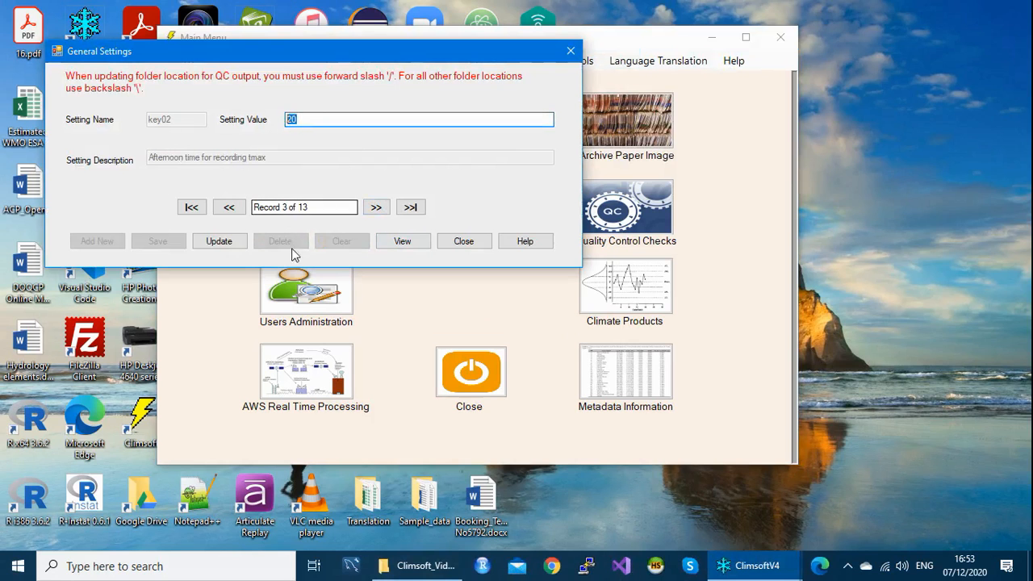
type("18")
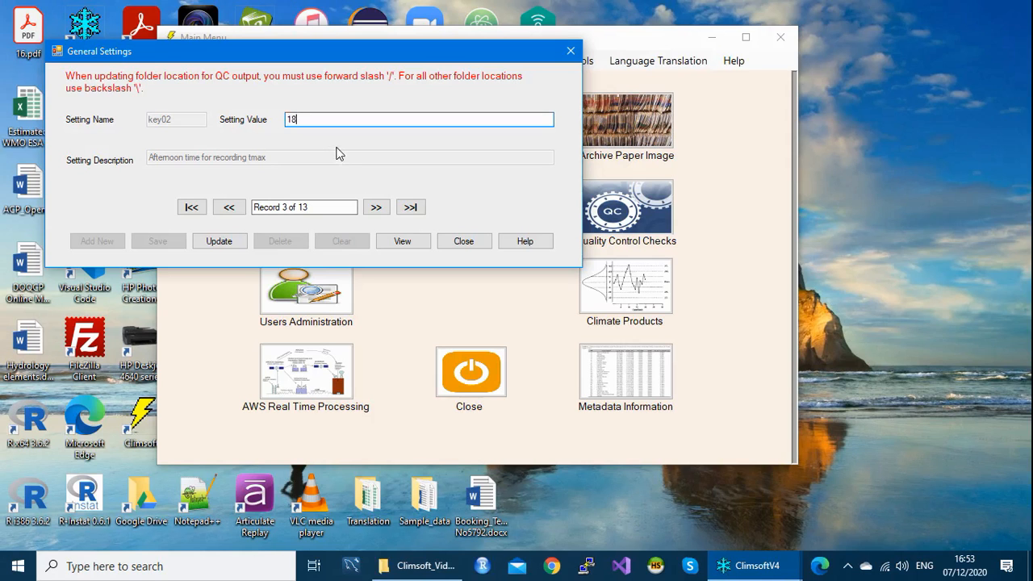
left_click(228, 246)
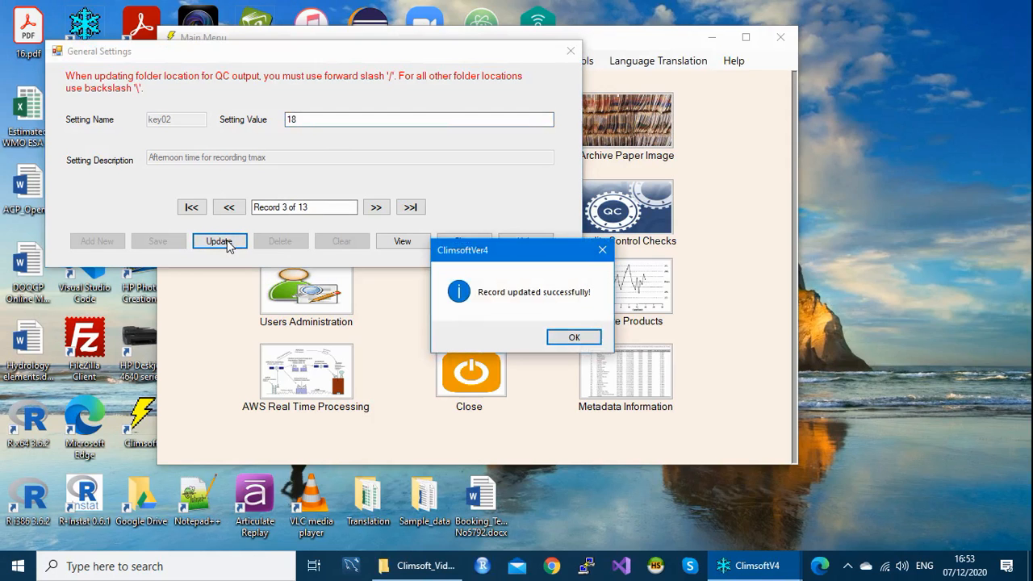
left_click(581, 338)
left_click(468, 240)
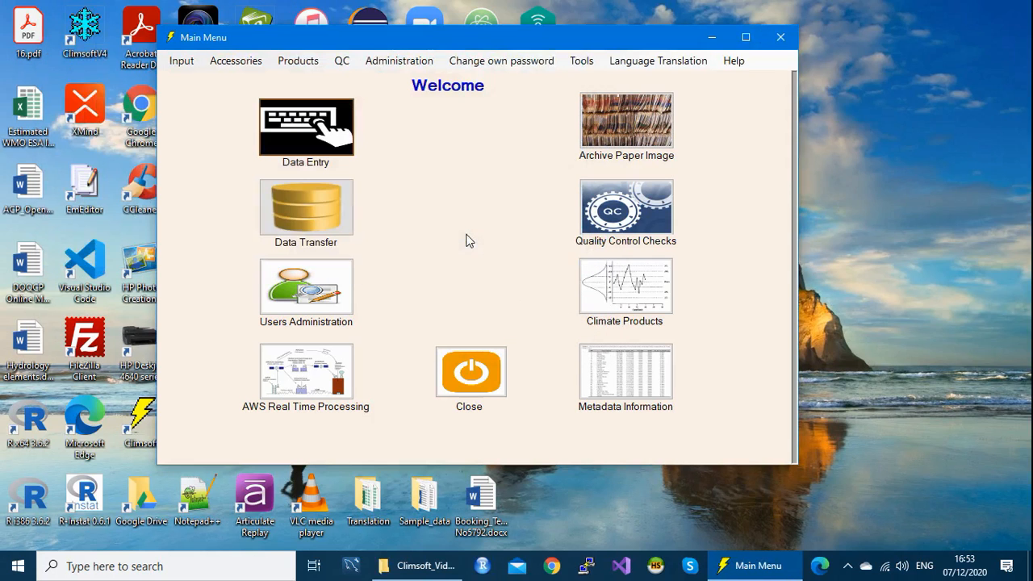
Step: Open General Settings from Tools and step through the records to key07, the QC reports folder
left_click(581, 62)
left_click(625, 97)
left_click(397, 229)
left_click(396, 228)
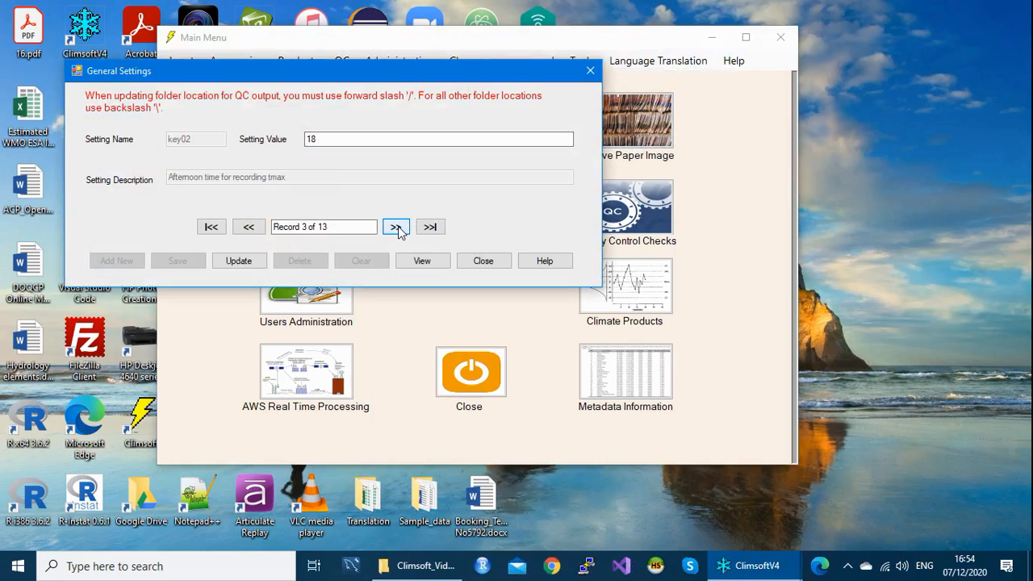
left_click(397, 230)
left_click(396, 228)
left_click(396, 229)
left_click(396, 229)
left_click(396, 229)
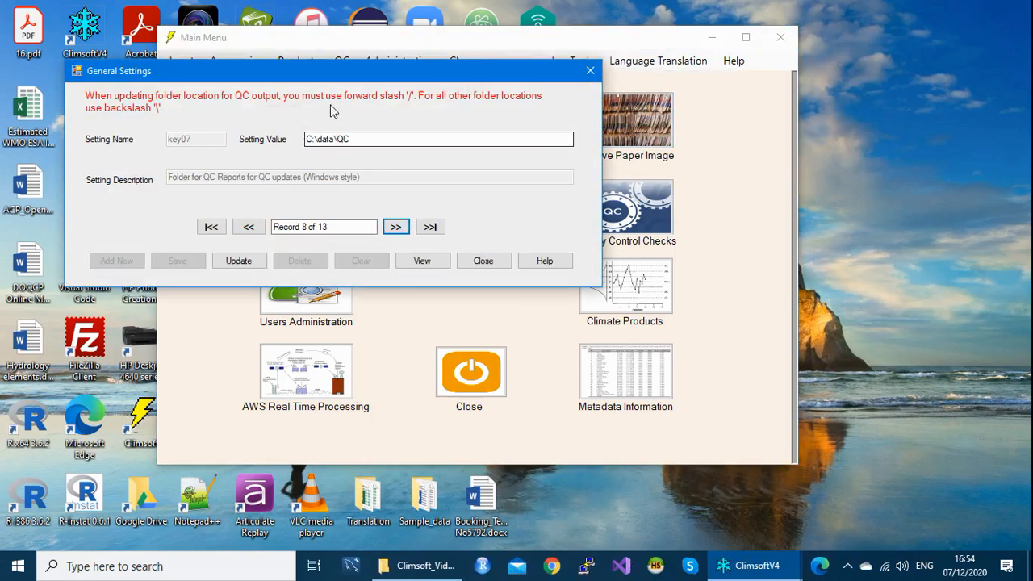
Step: Edit key07's path to C:\data\C, update it, and close General Settings
left_click(353, 138)
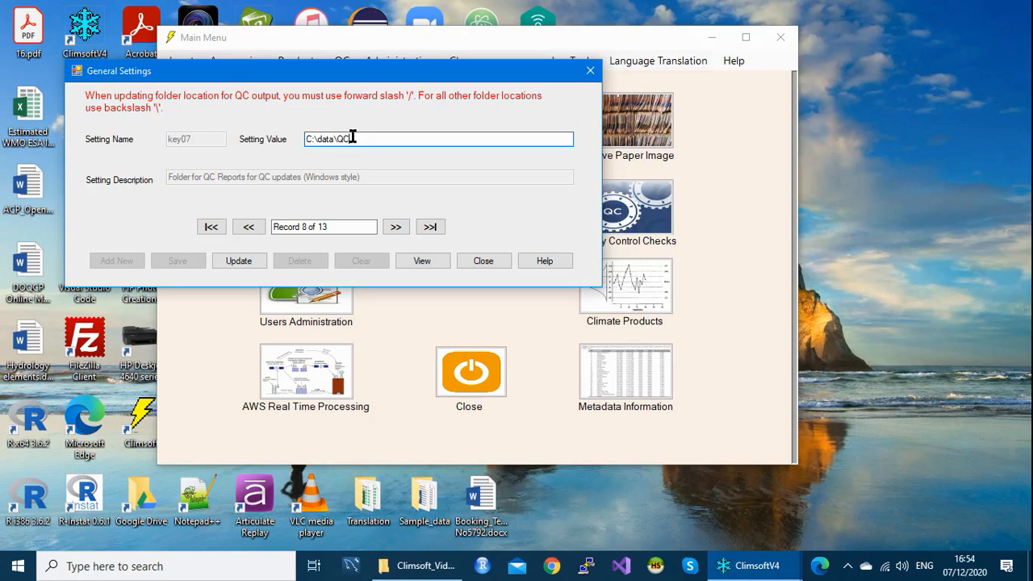
type("C")
left_click(254, 266)
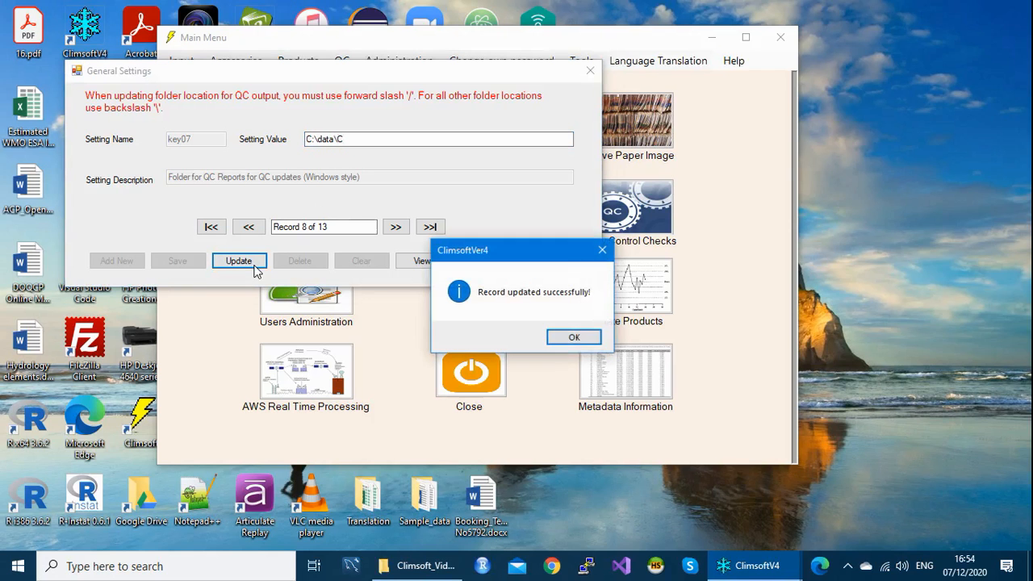
left_click(589, 339)
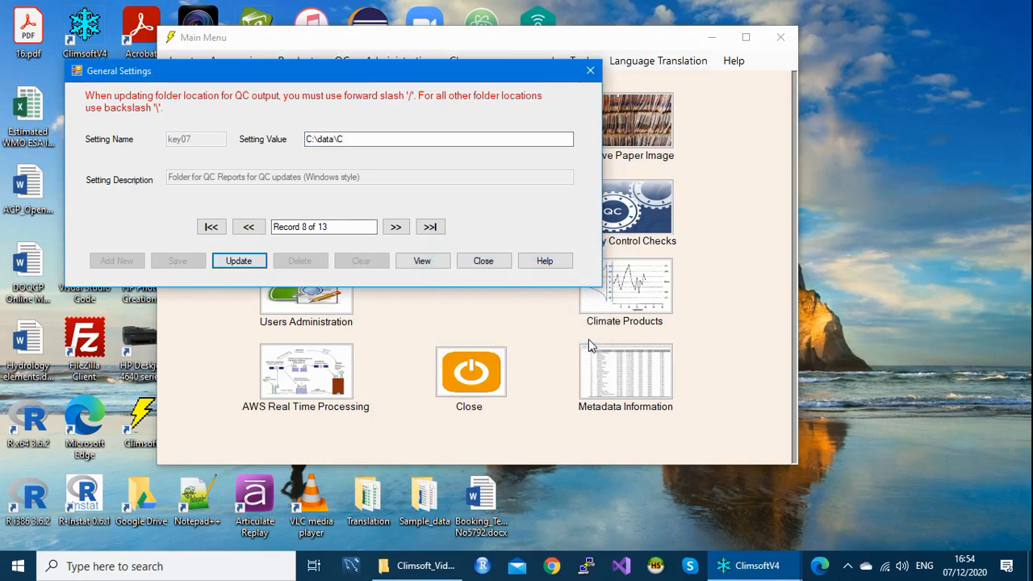
left_click(482, 261)
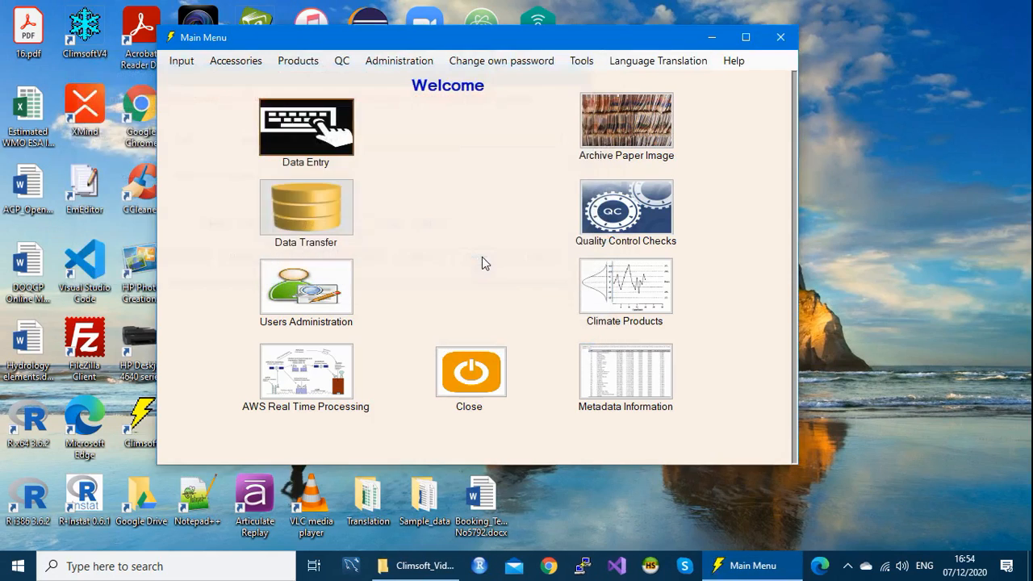
Step: Reopen General Settings and advance through the records to key07
left_click(582, 62)
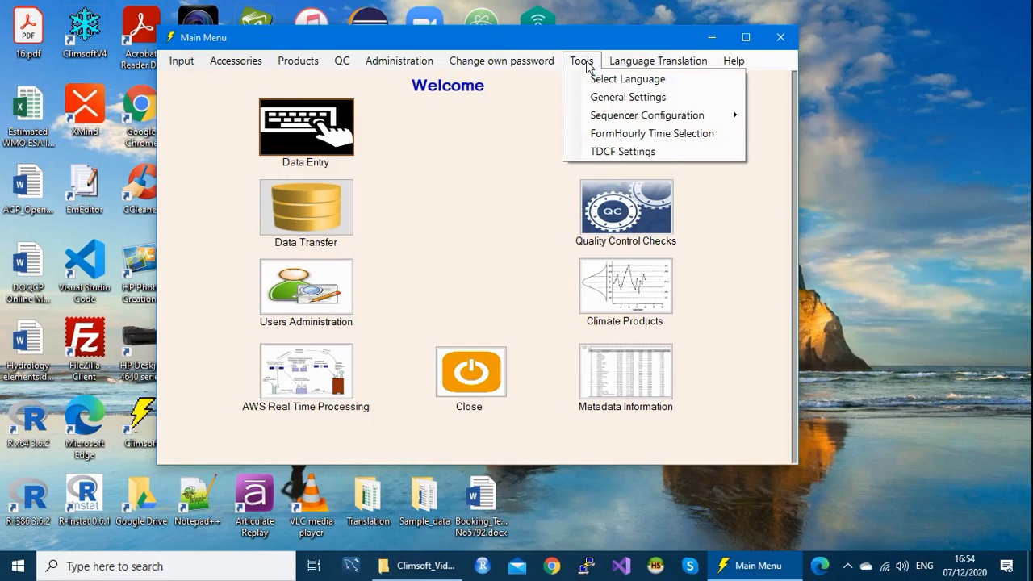
left_click(629, 99)
left_click(415, 247)
left_click(416, 247)
left_click(415, 247)
left_click(415, 247)
left_click(416, 247)
left_click(416, 247)
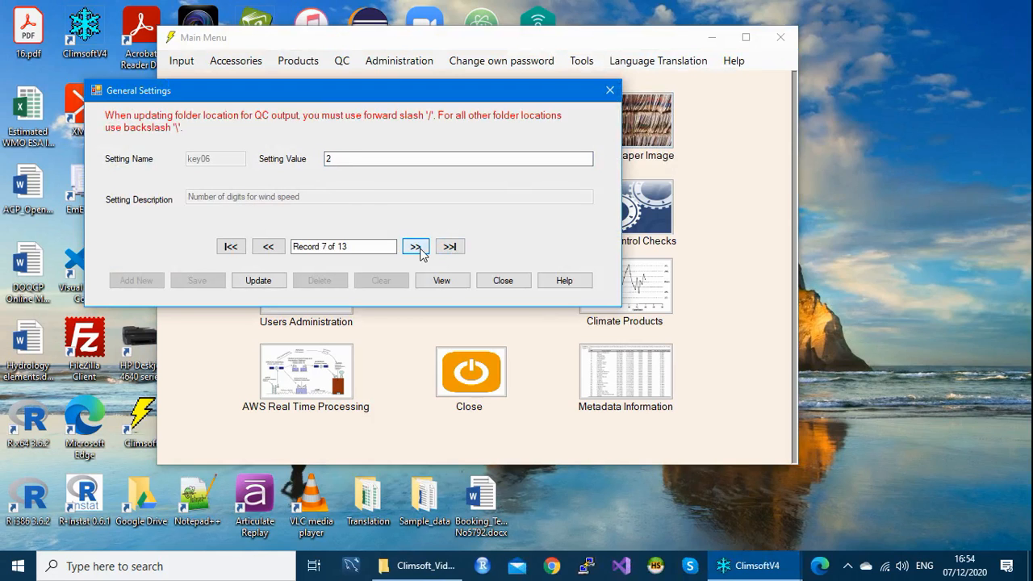
left_click(416, 246)
Step: Insert Q before the final C so key07 reads C:\data\QC, update it, and close the form
left_click(359, 158)
key("BackSpace")
left_click(359, 158)
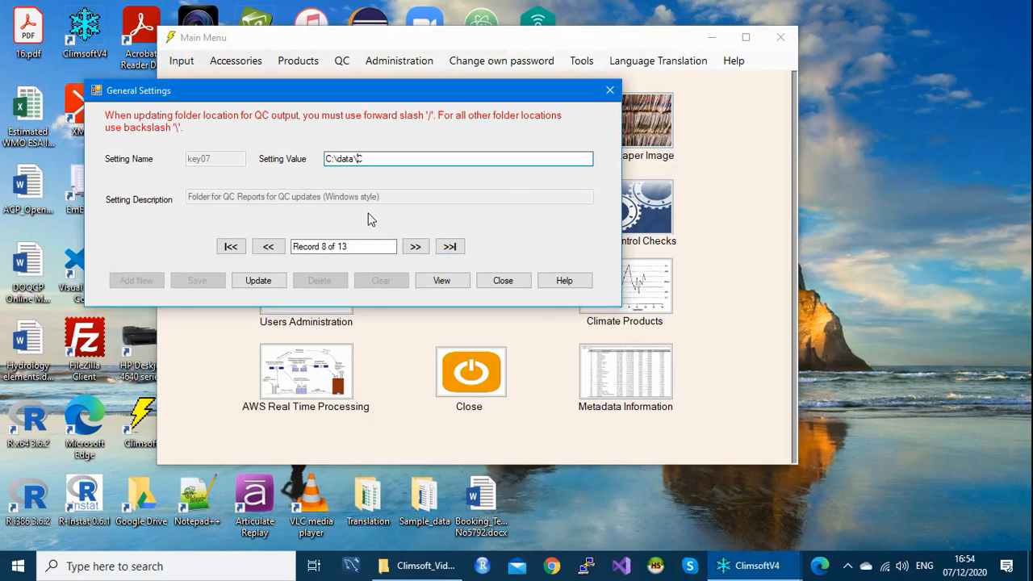
type("Q")
left_click(270, 280)
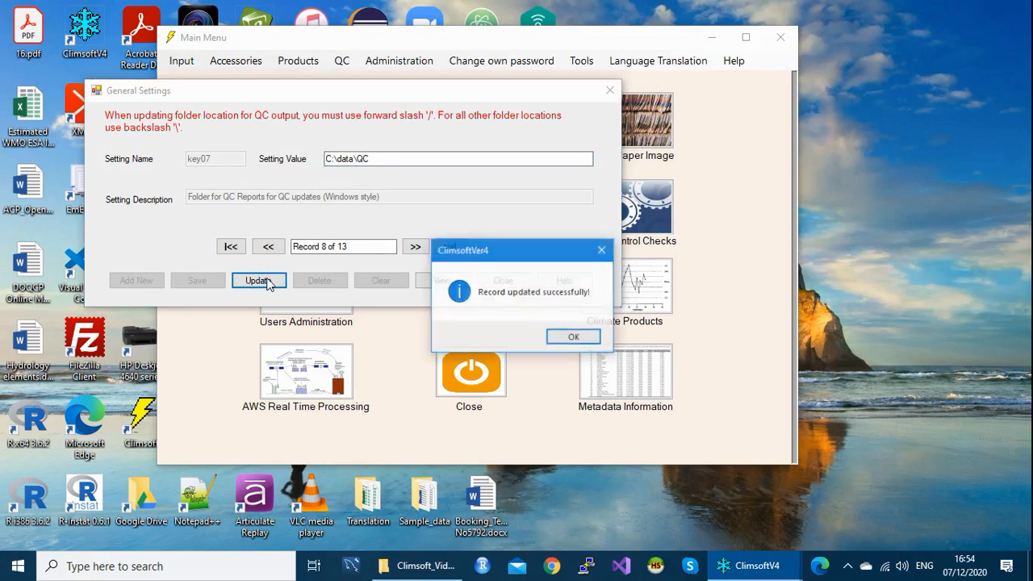
left_click(571, 338)
left_click(503, 280)
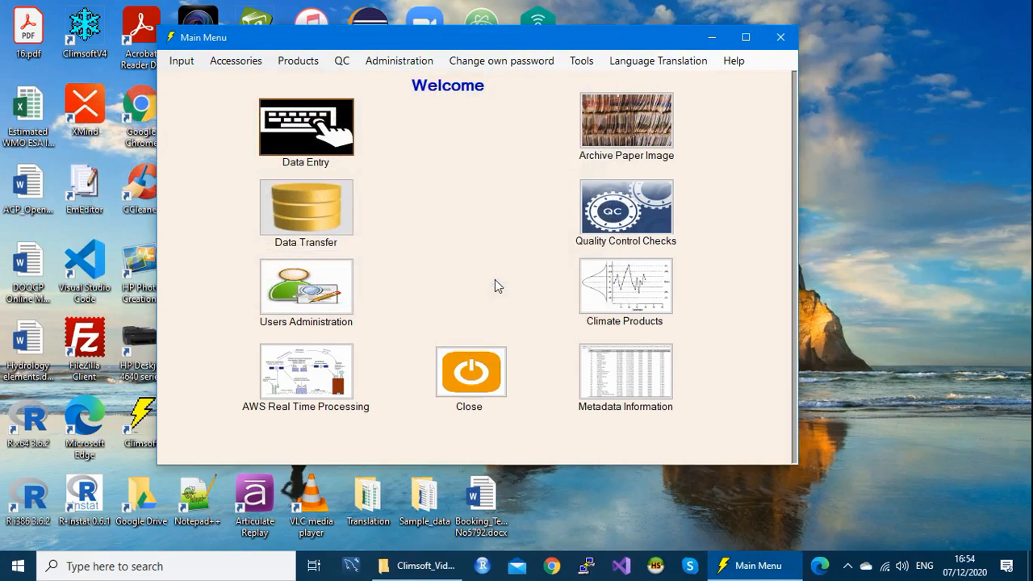
Step: Reopen General Settings and page through the records up to the Unix-style QC folder setting, marking its path
left_click(580, 60)
left_click(615, 97)
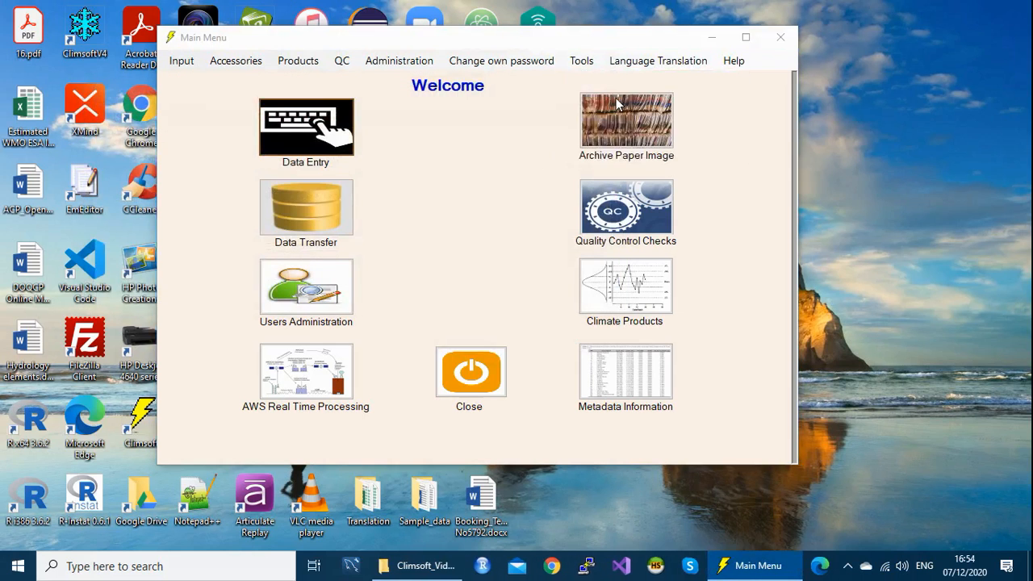
left_click(437, 268)
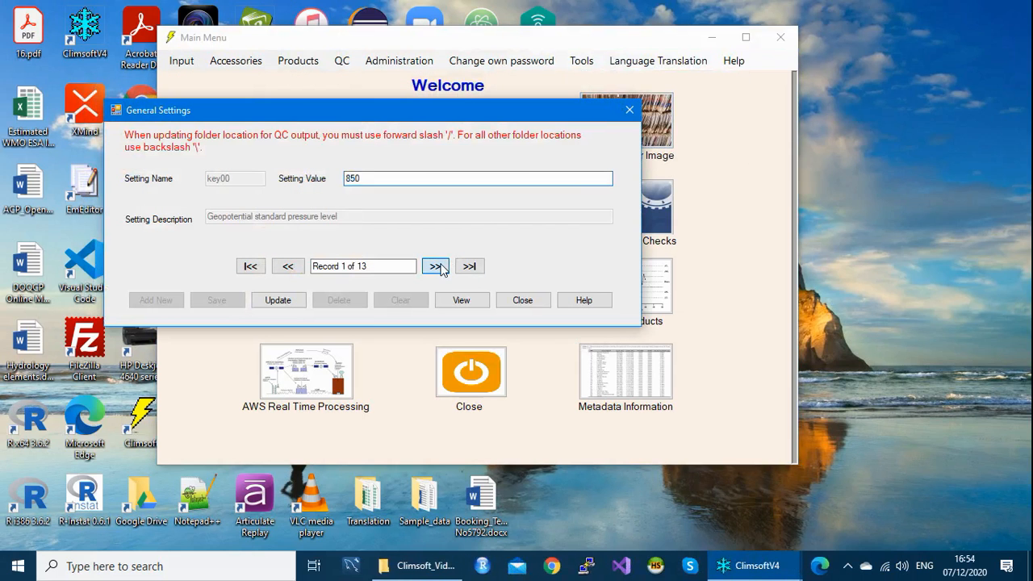
left_click(437, 267)
left_click(436, 267)
left_click(437, 267)
left_click(436, 267)
left_click(437, 267)
left_click(437, 267)
left_click(437, 267)
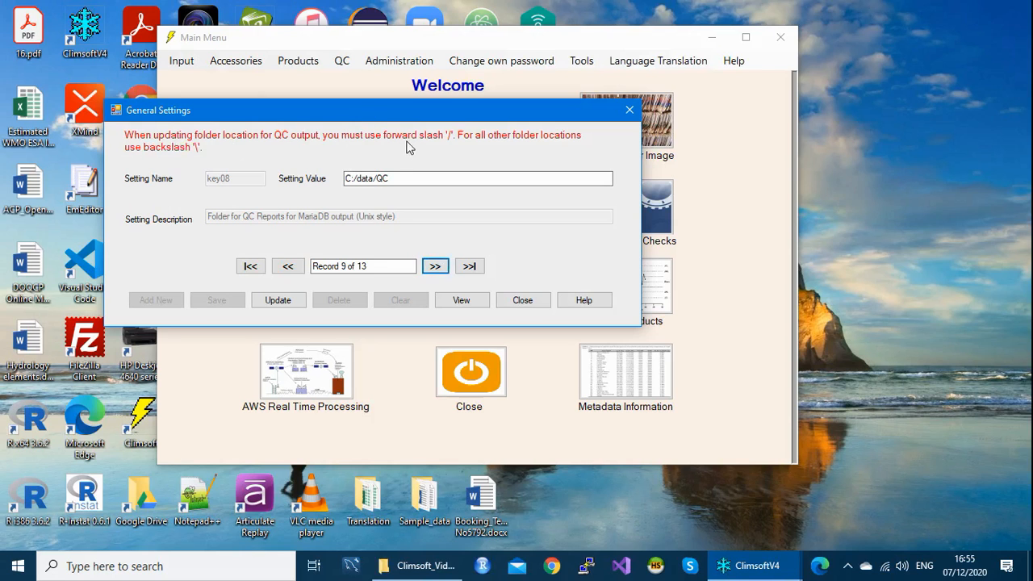
left_click_drag(392, 178, 345, 178)
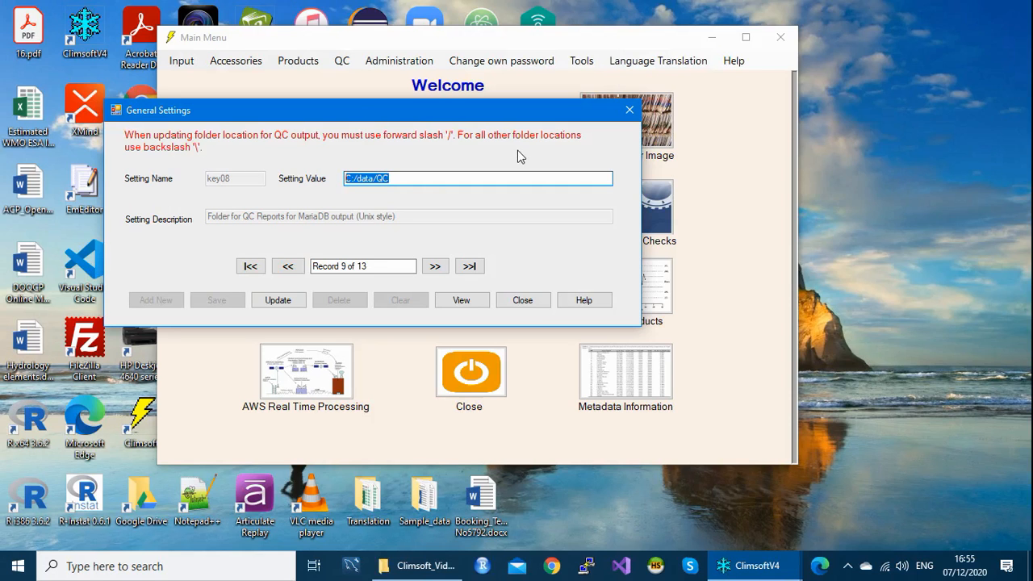
Step: Review the CLICOM, AWS, NOAA GTS and paper archive folder settings unchanged, then close General Settings
left_click(441, 269)
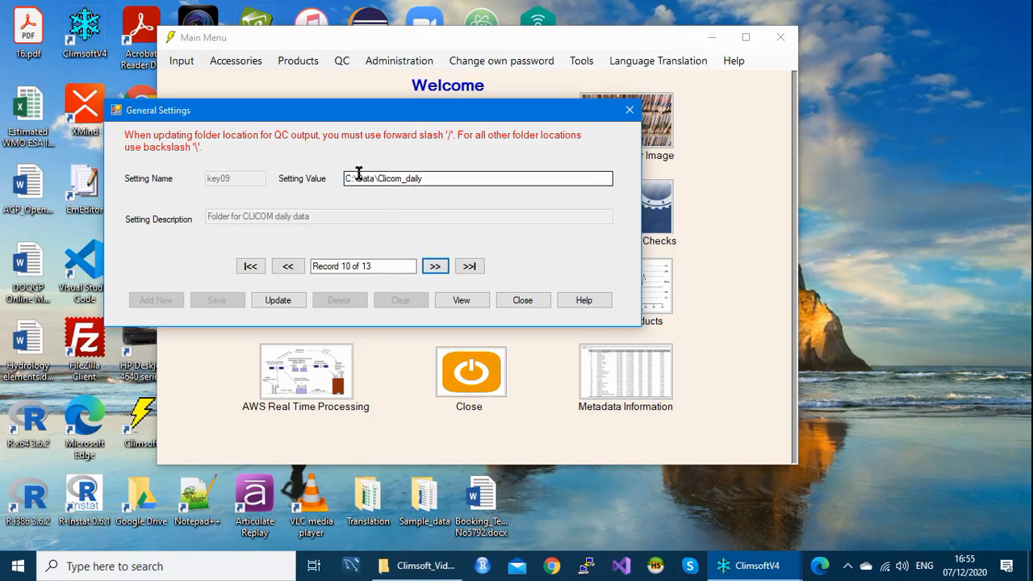
left_click(435, 271)
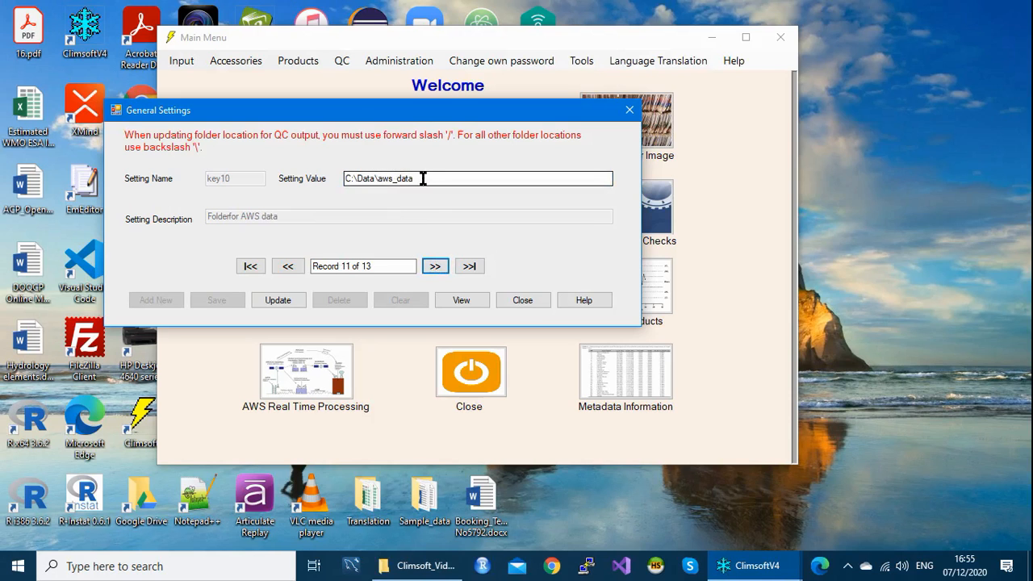
left_click(436, 267)
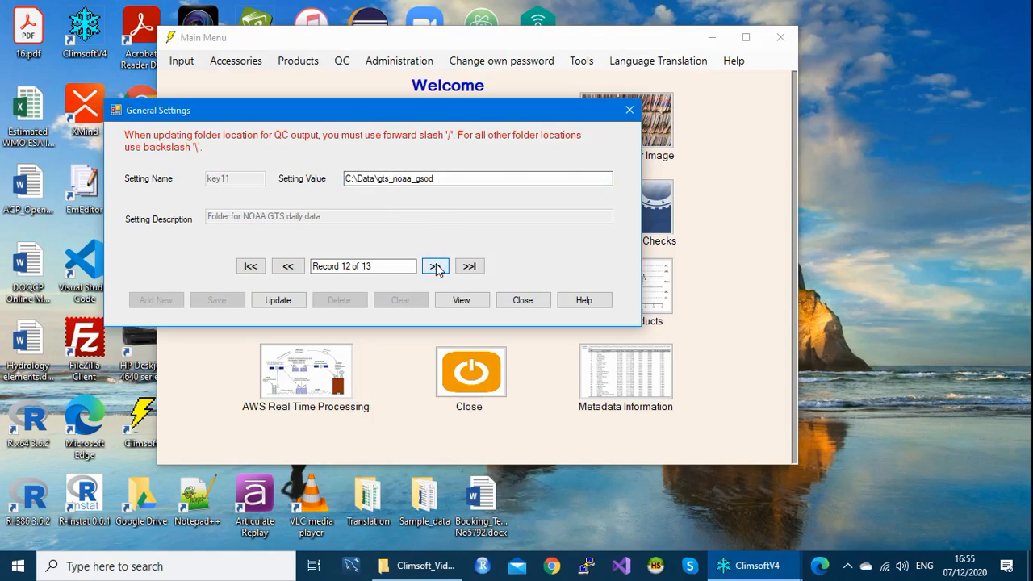
left_click(435, 267)
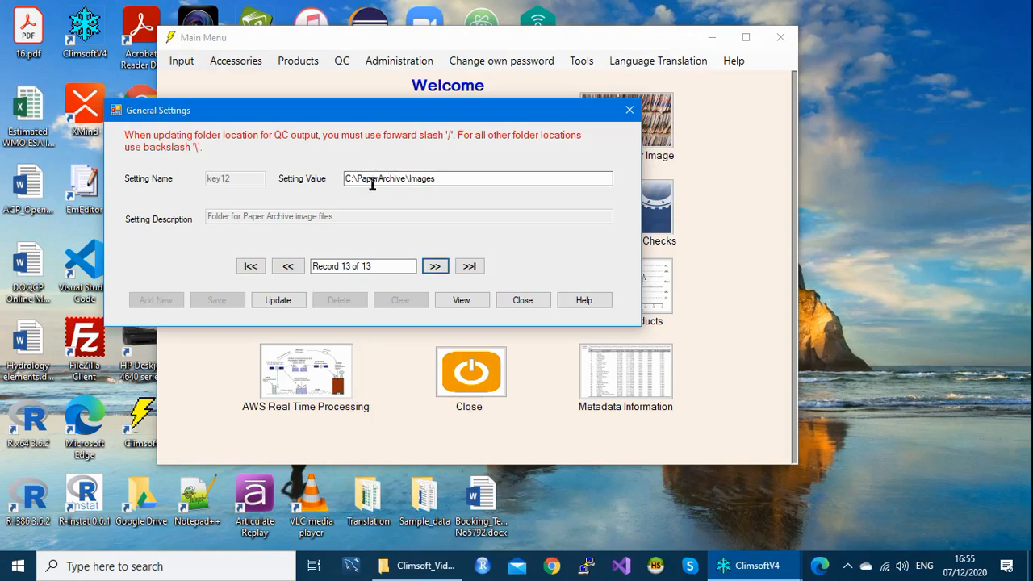
left_click_drag(443, 176, 323, 185)
left_click(456, 178)
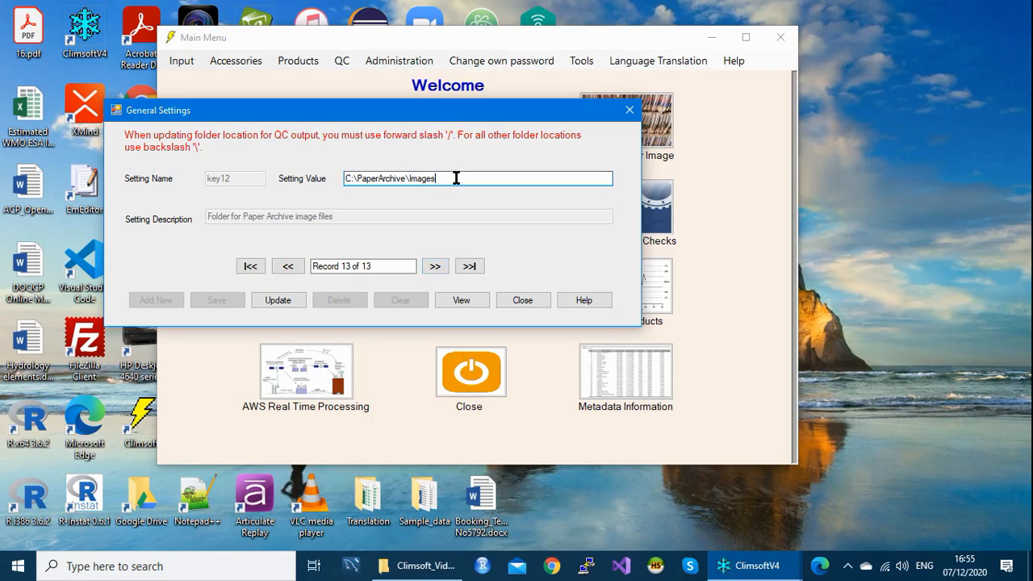
left_click(630, 111)
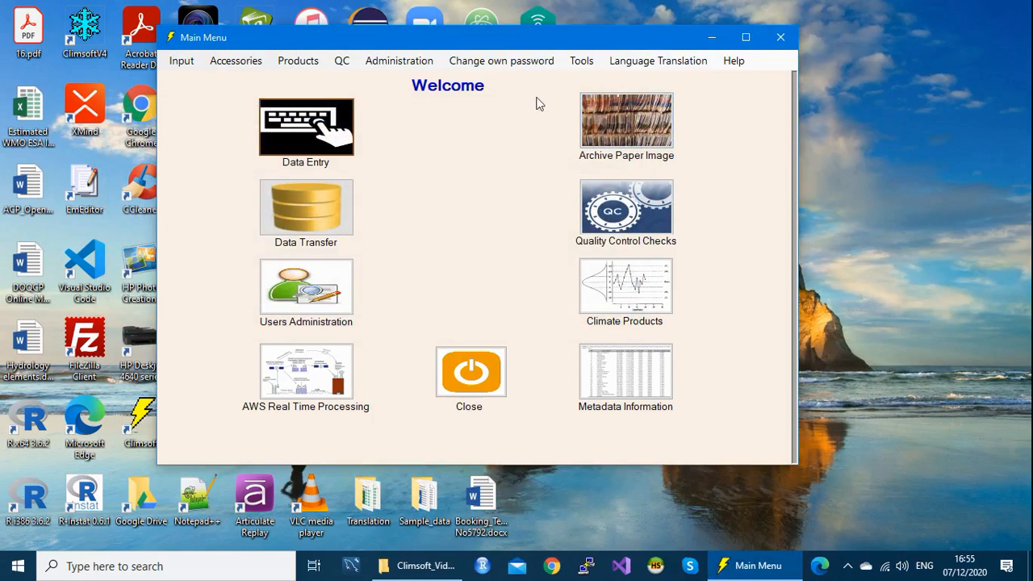
left_click(574, 68)
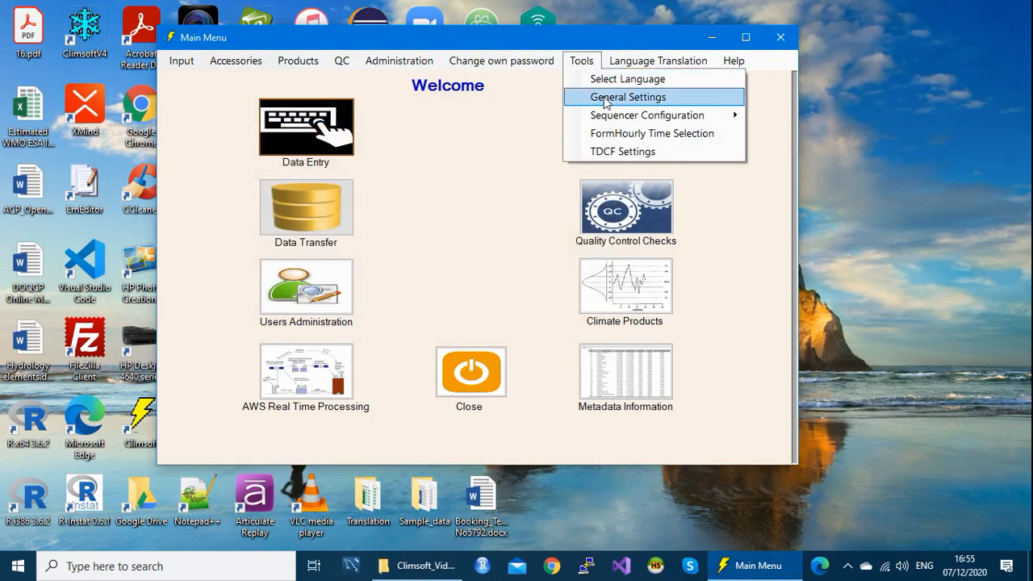
left_click(601, 96)
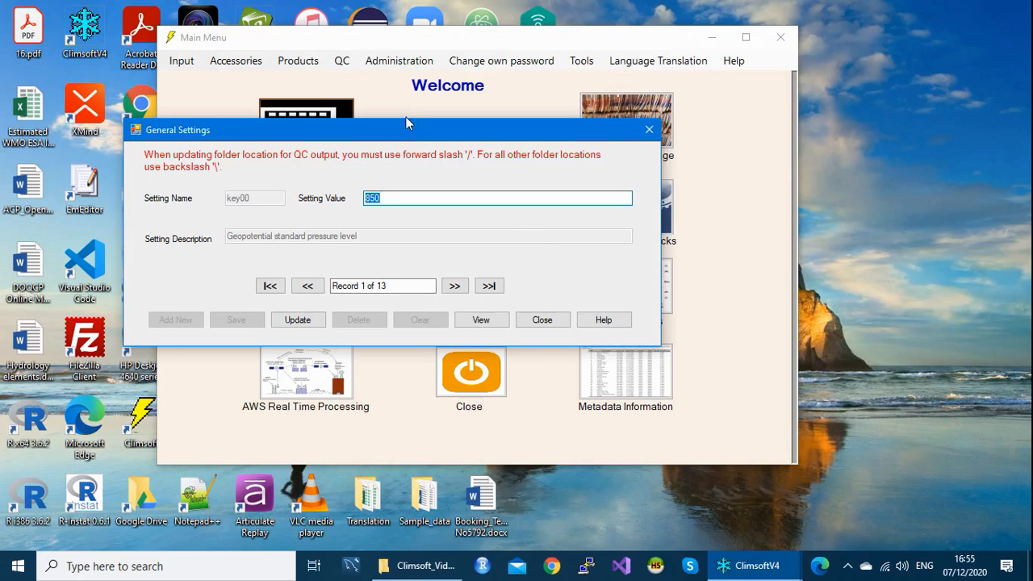
left_click_drag(407, 133, 411, 93)
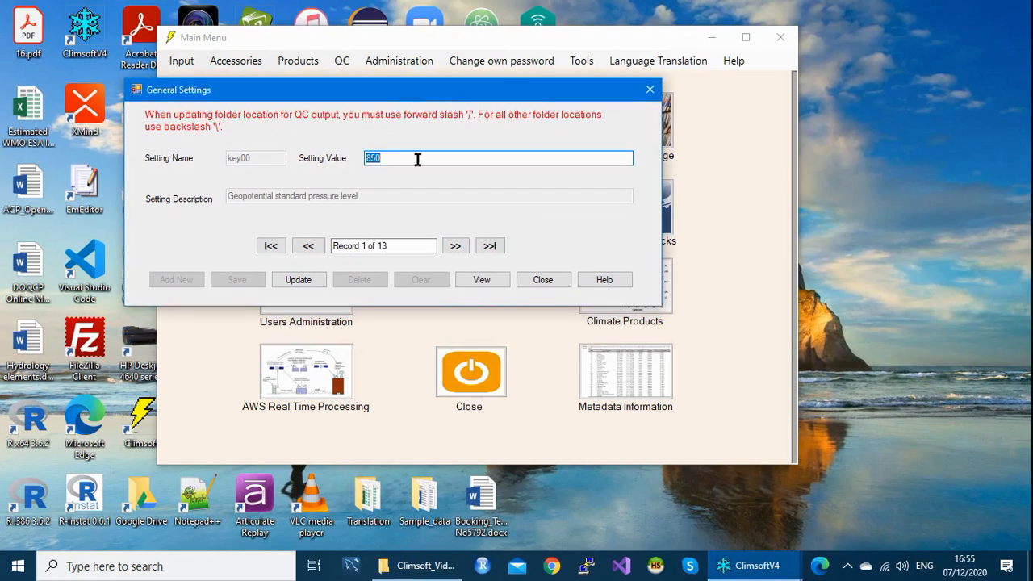
left_click(455, 246)
left_click(455, 246)
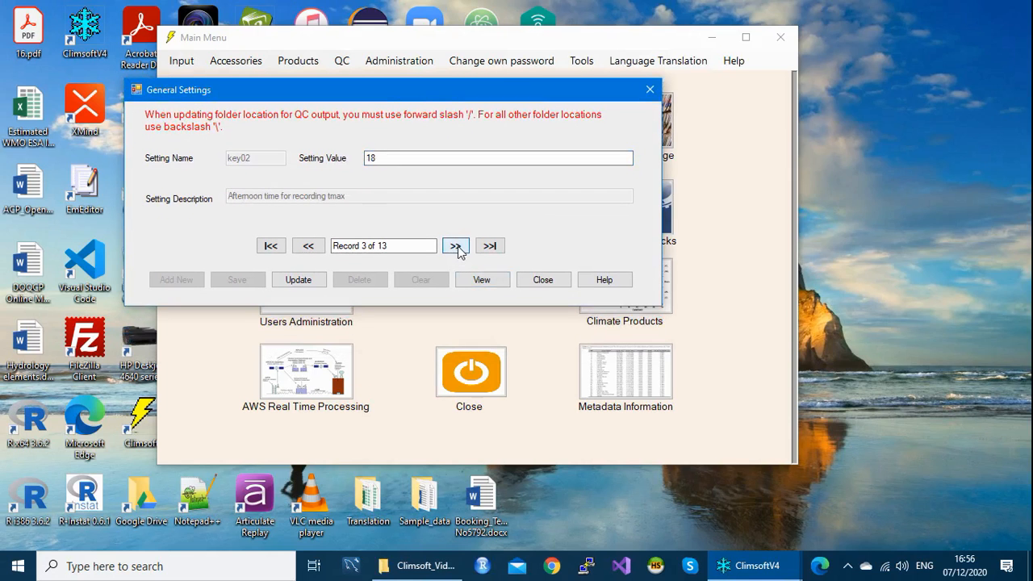
left_click(455, 246)
left_click(455, 246)
left_click(455, 246)
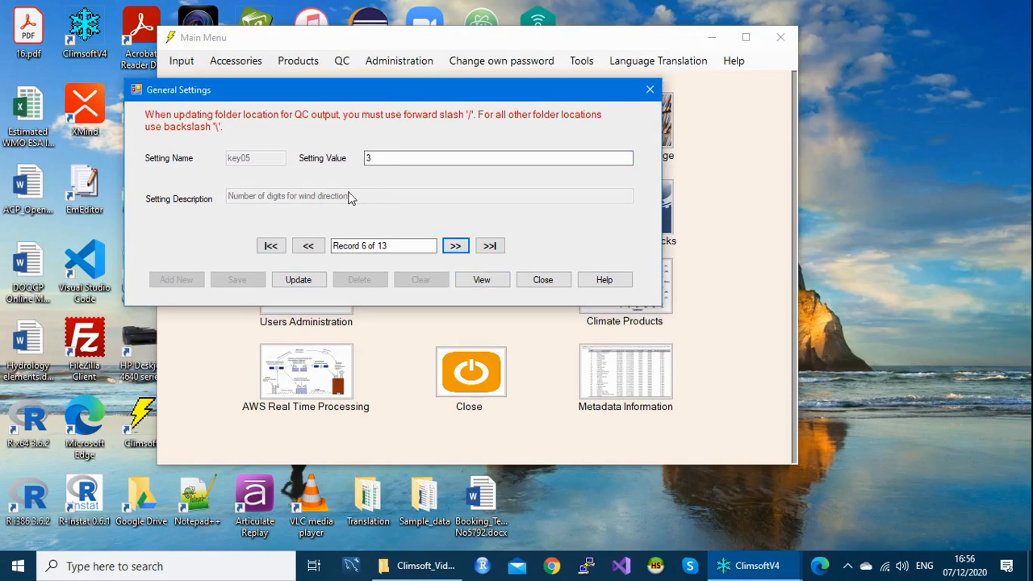
double_click(376, 155)
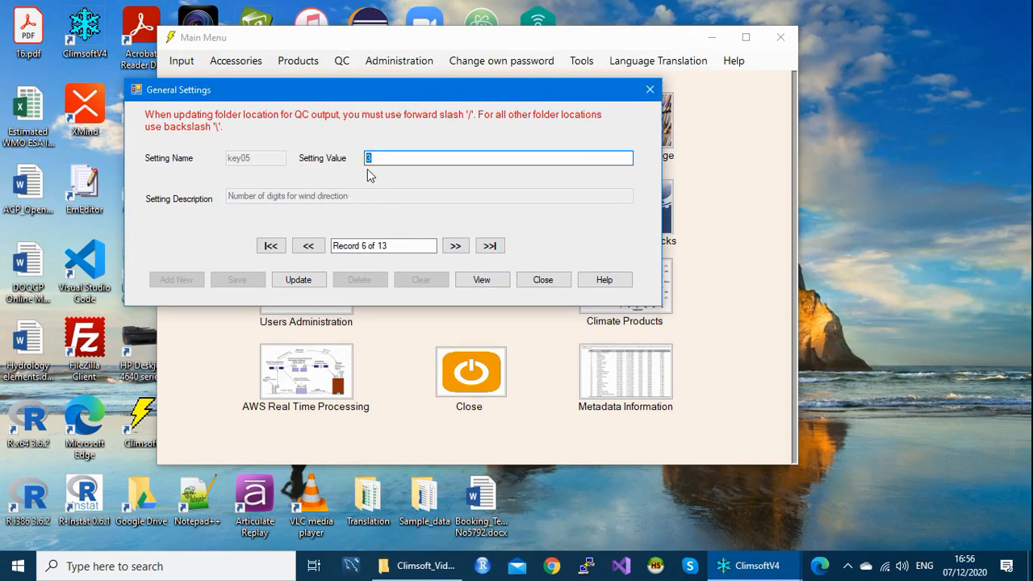
Step: Close General Settings and open form_hourlywind from the Data Entry forms list
left_click(650, 90)
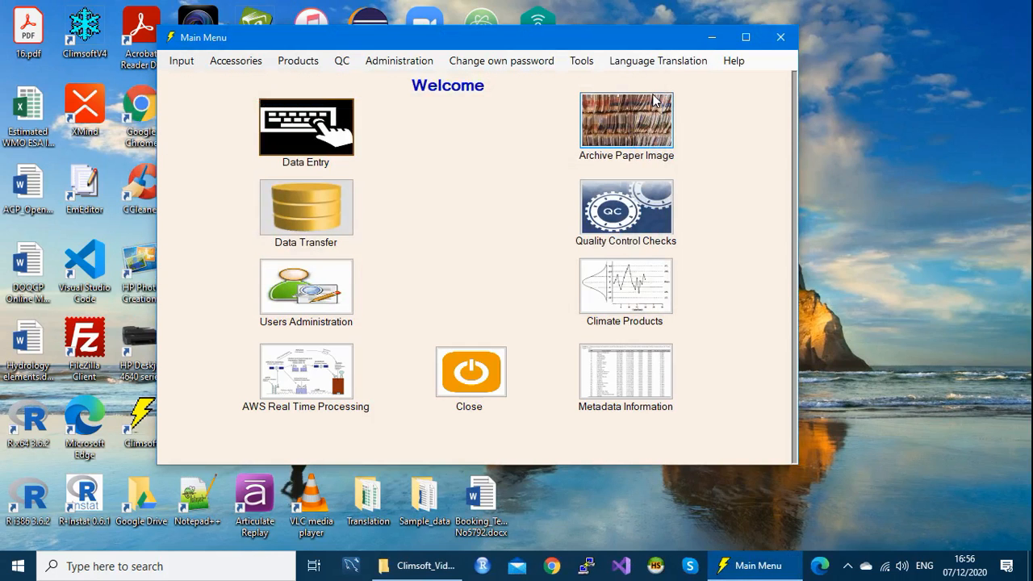
left_click(327, 133)
left_click(327, 132)
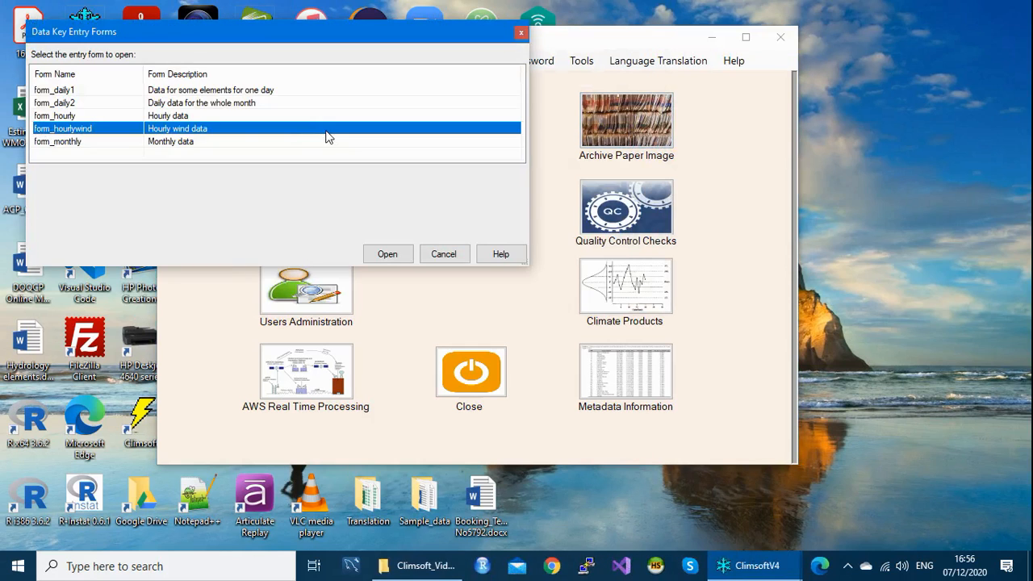
left_click(78, 141)
left_click(85, 130)
double_click(84, 131)
left_click_drag(263, 40, 398, 43)
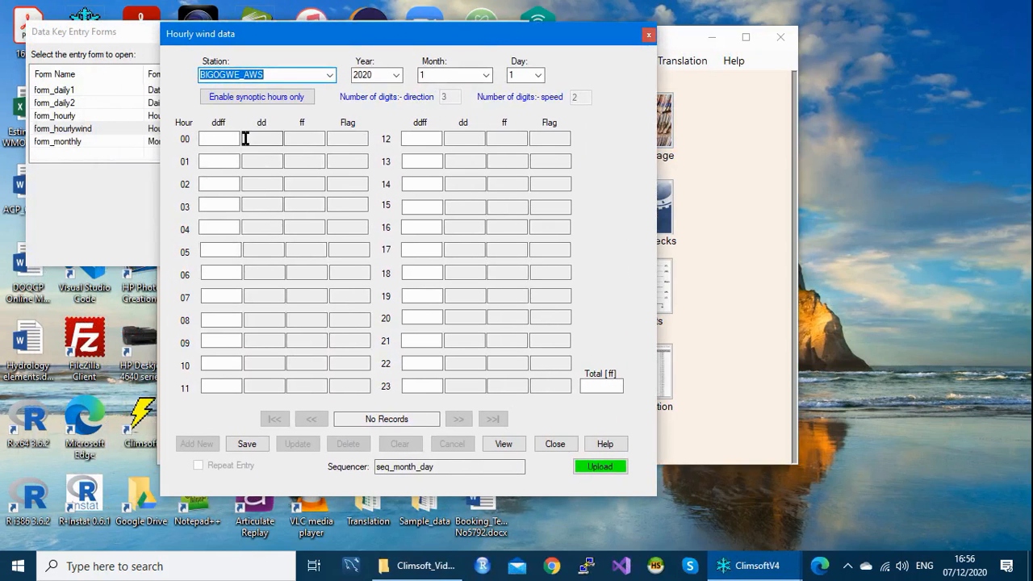
Step: Enter ddff 36005, 27009 and 30010 for hours 00–02, then type 2706 for hour 03
left_click(218, 139)
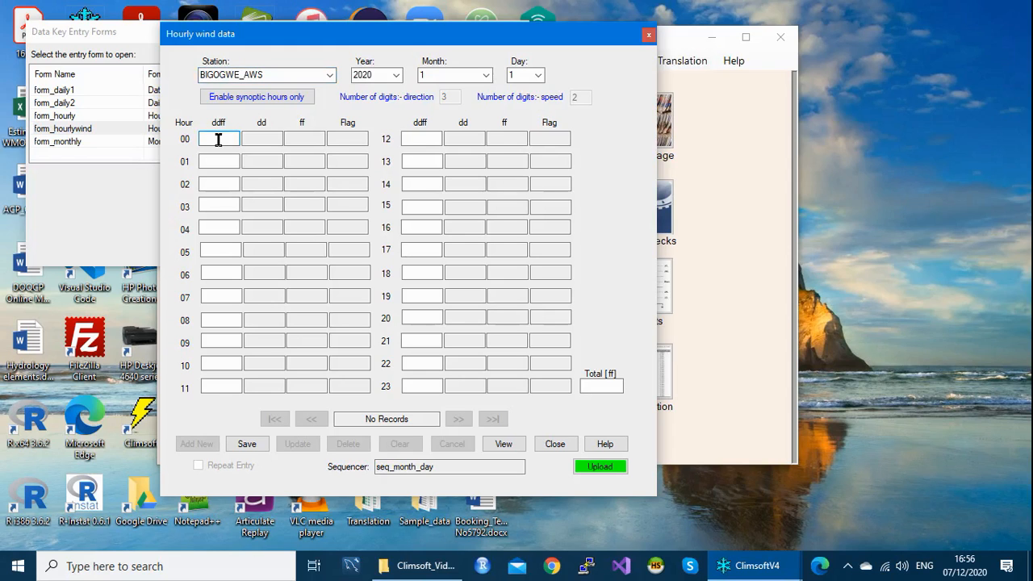
type("36005")
key("Return")
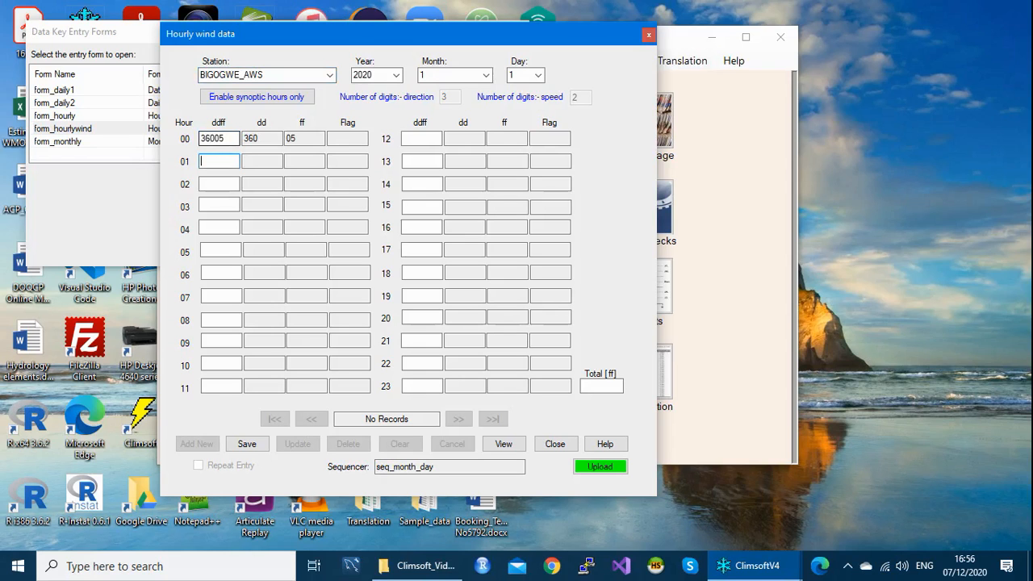
type("27009")
key("Return")
key("Return")
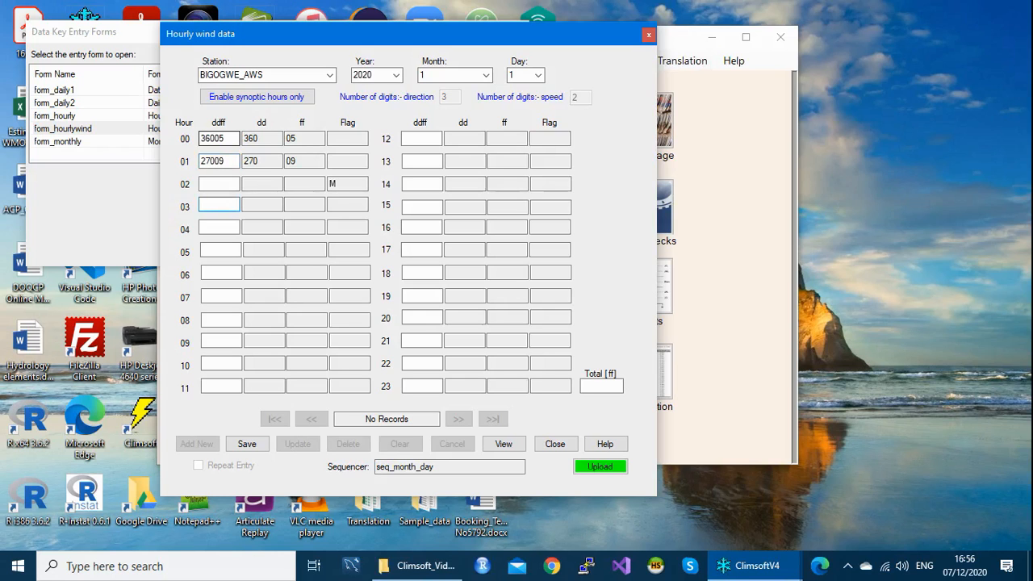
left_click(208, 181)
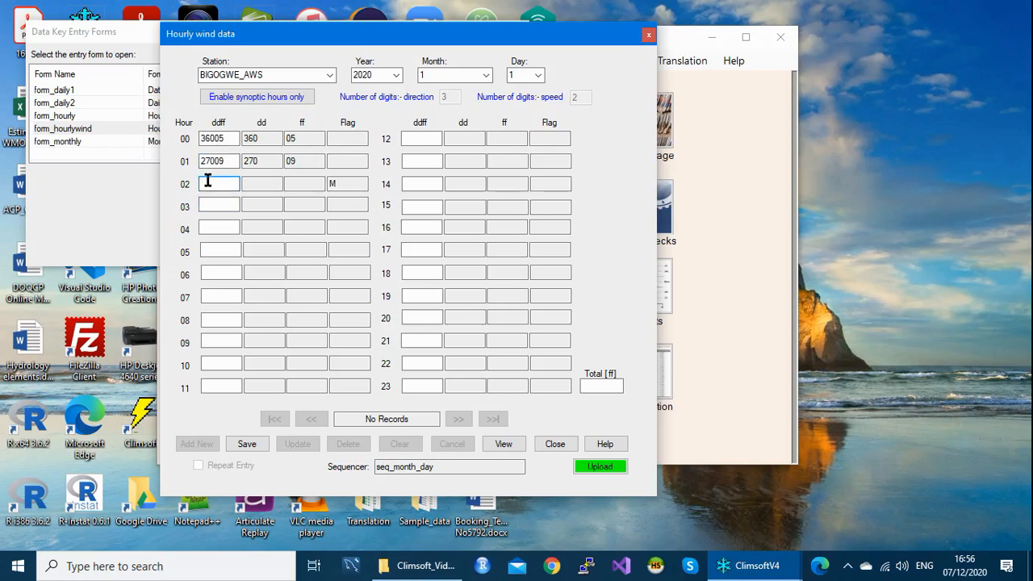
type("30010")
key("Return")
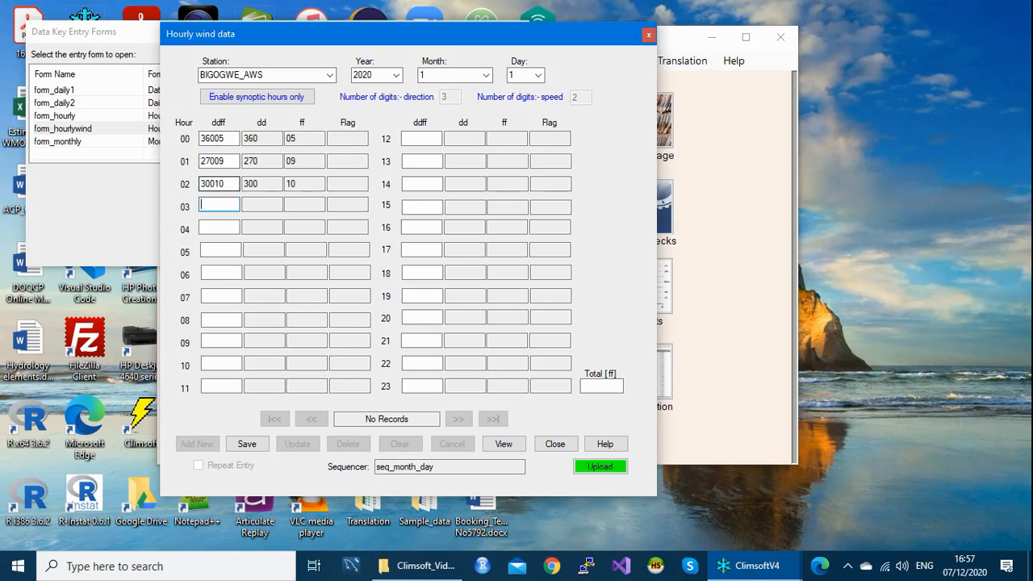
type("2706")
Step: Dismiss the wrong-digits warning for 2706, then close the Hourly wind form and Data Key Entry Forms list
left_click(210, 186)
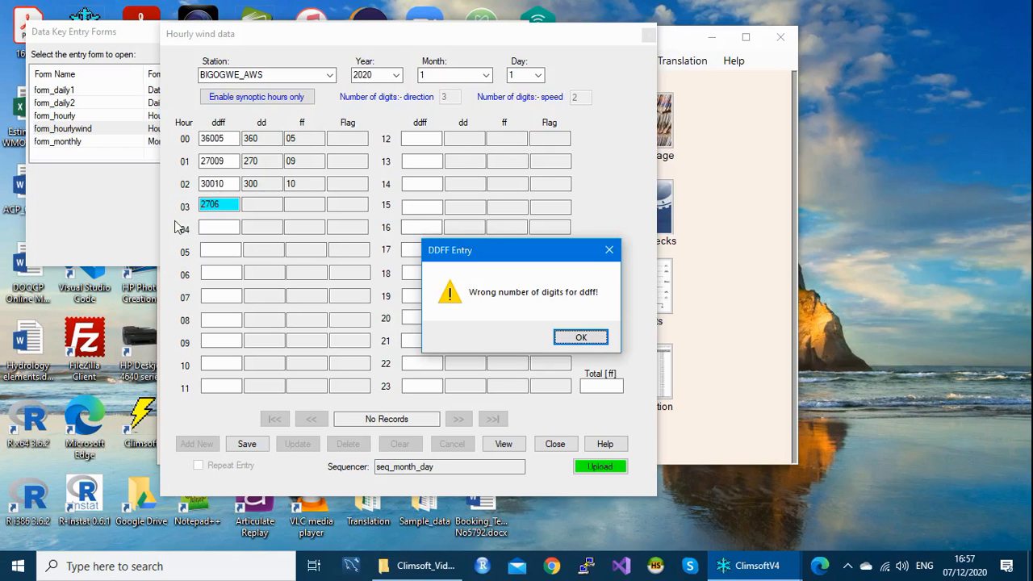
left_click(609, 250)
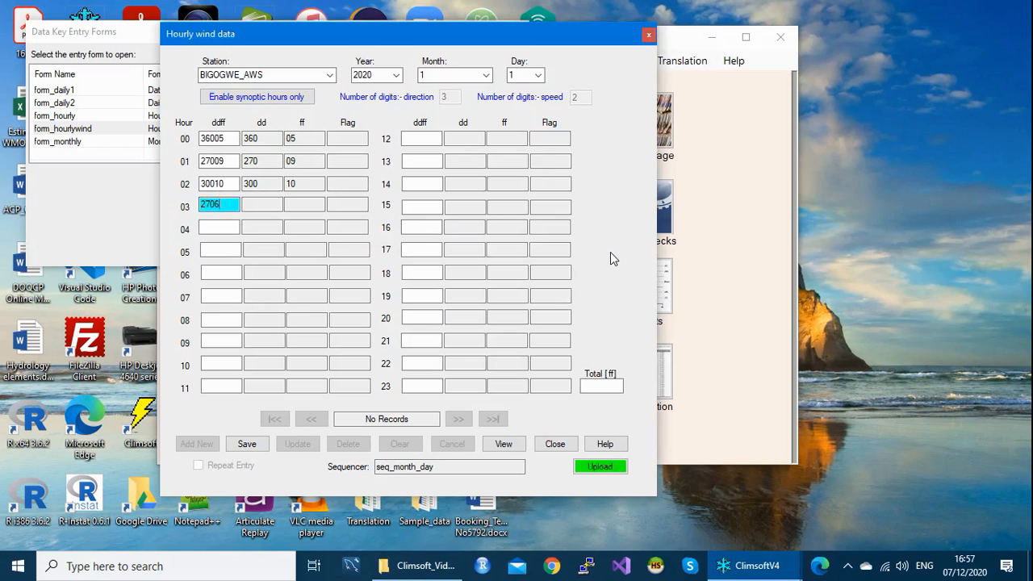
left_click(646, 37)
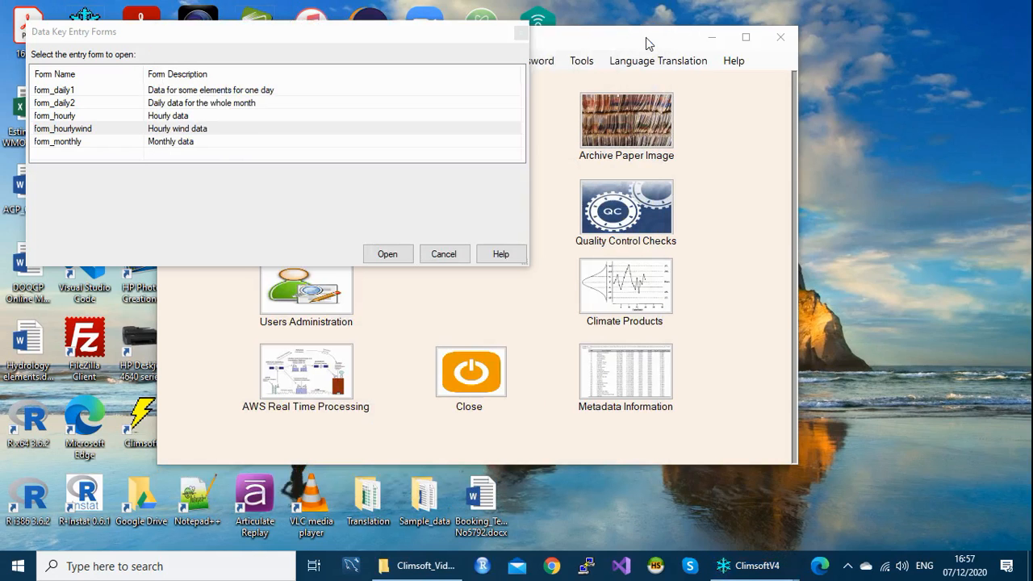
left_click(522, 34)
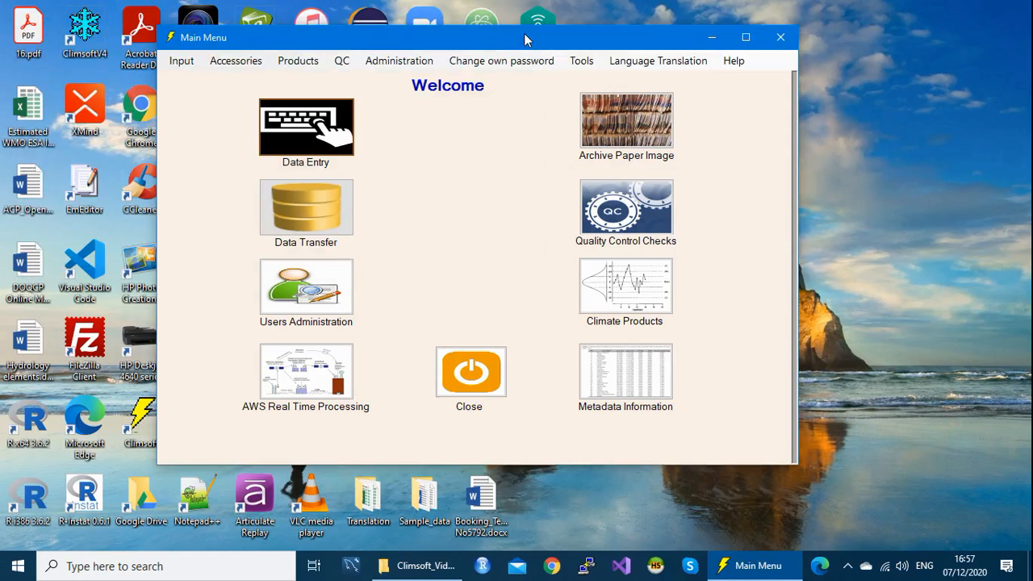
left_click_drag(524, 39, 533, 58)
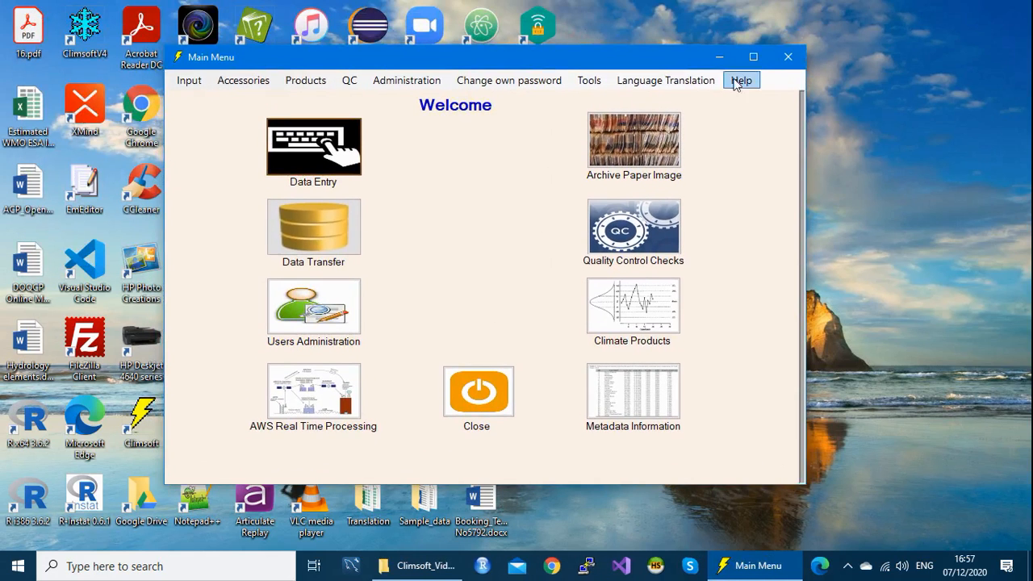